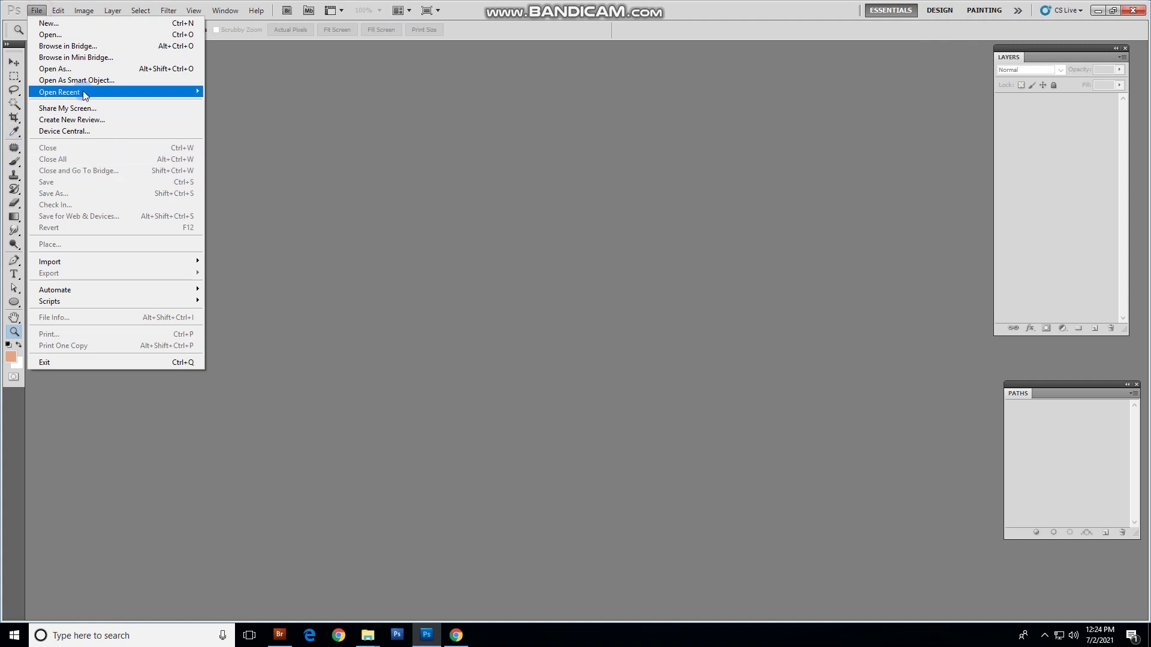
- Open the portrait image pexels-engin-akyurt-1482182 from the Downloads folder
{"action": "left_click", "coordinate": [78, 34]}
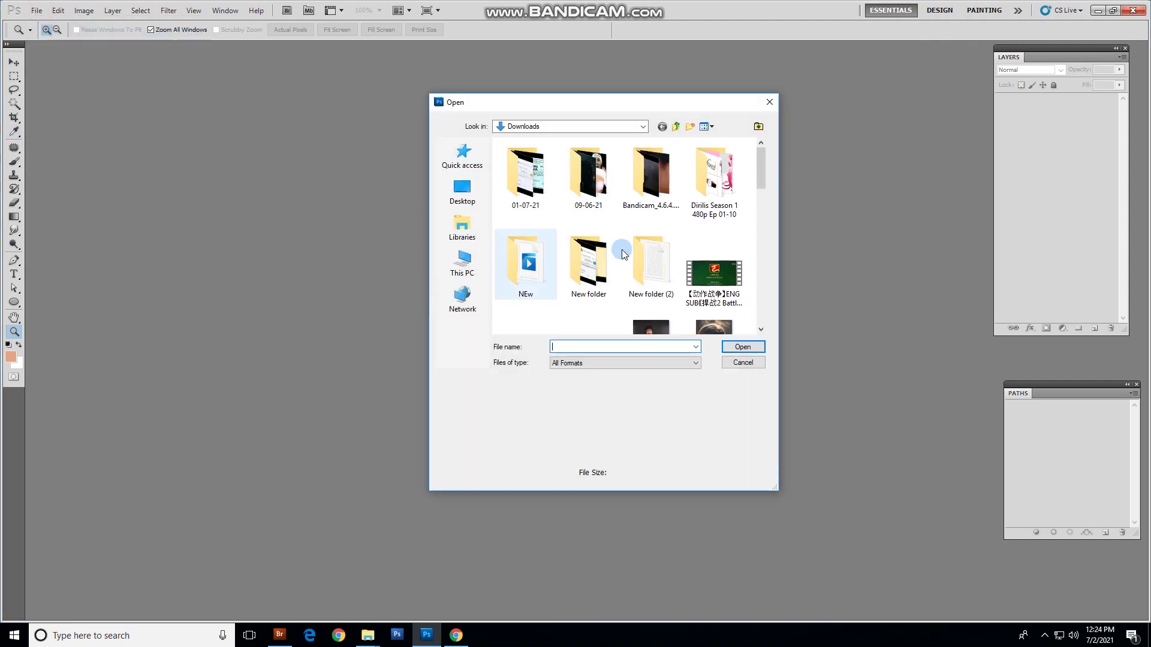
{"action": "scroll", "coordinate": [764, 221], "scroll_direction": "down", "scroll_amount": 3}
{"action": "left_click", "coordinate": [525, 232]}
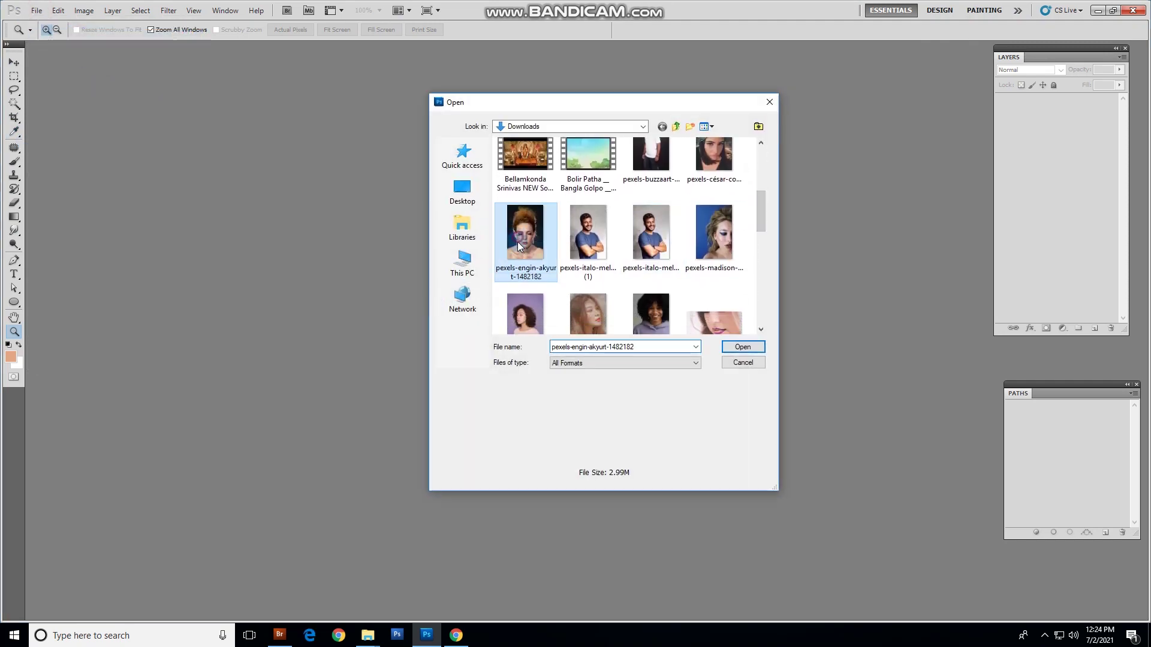
{"action": "left_click", "coordinate": [743, 347]}
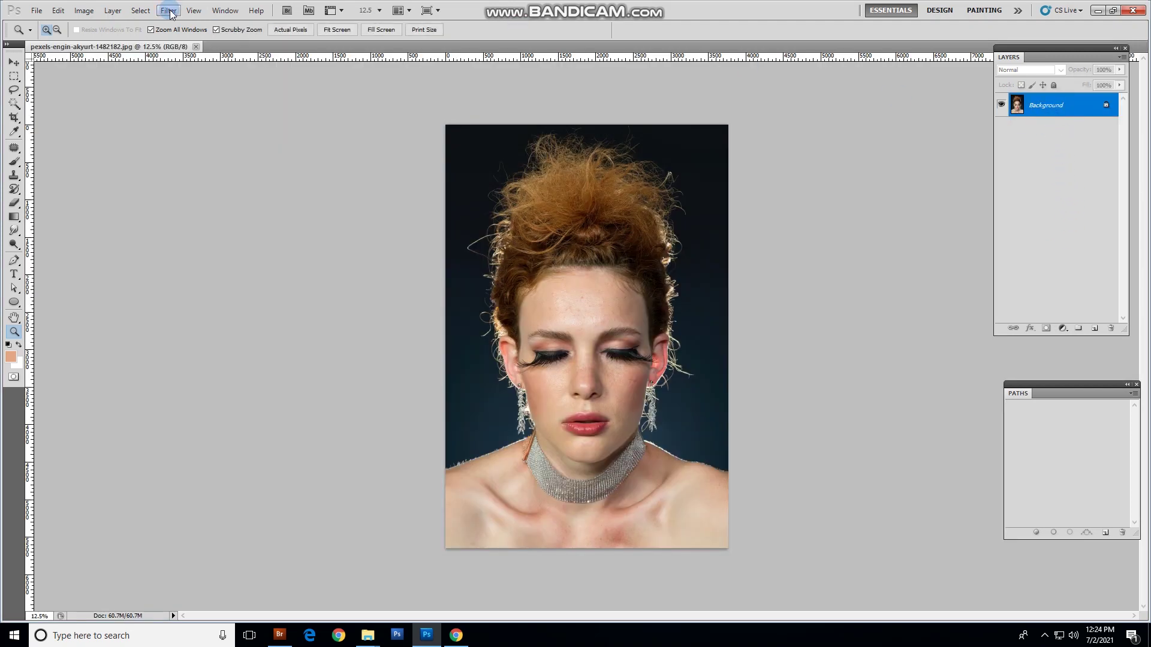
- Copy the Background to a new layer and duplicate that layer once more above it
{"action": "left_click", "coordinate": [141, 11]}
{"action": "mouse_move", "coordinate": [120, 25]}
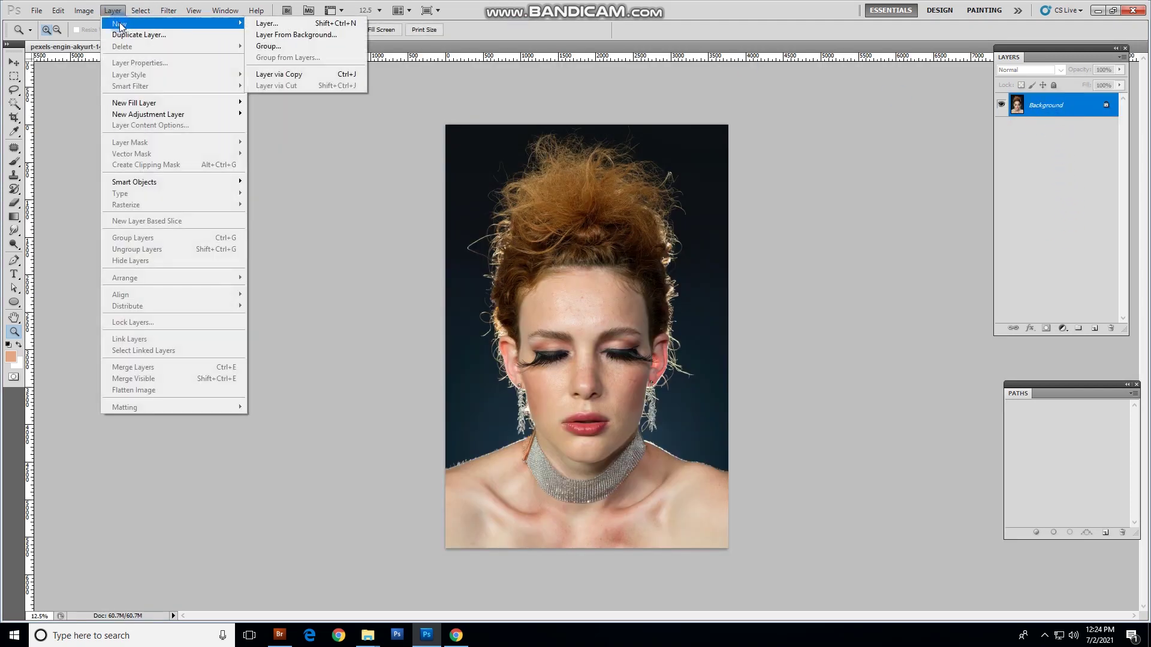
{"action": "left_click", "coordinate": [290, 73]}
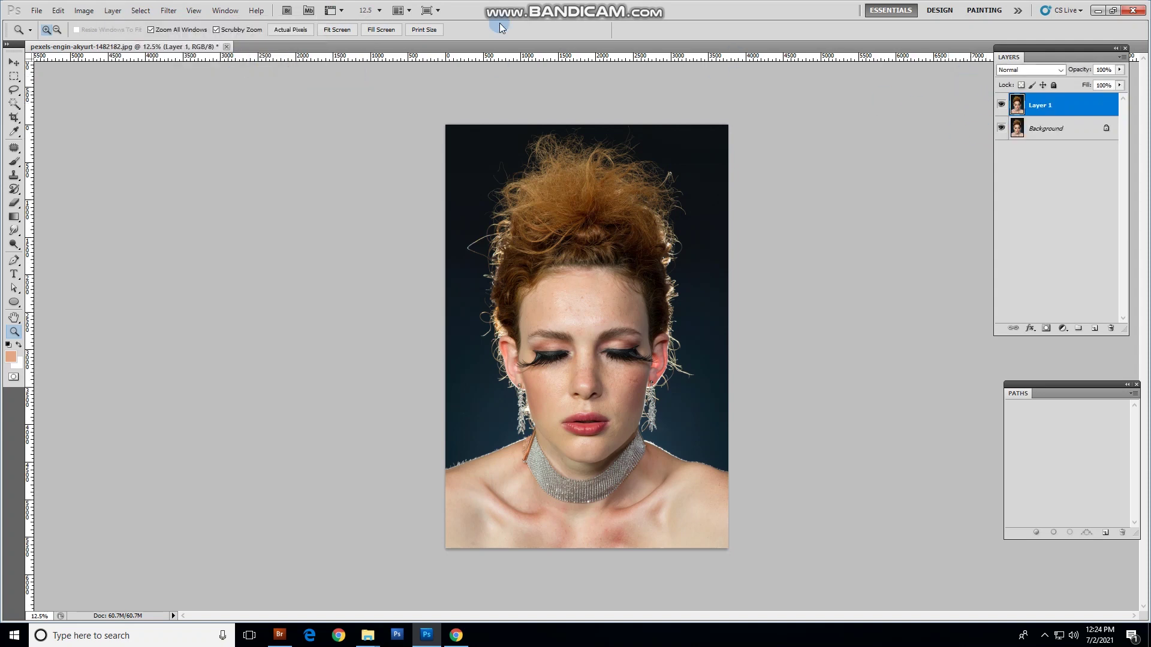
{"action": "left_click", "coordinate": [113, 11]}
{"action": "mouse_move", "coordinate": [120, 24]}
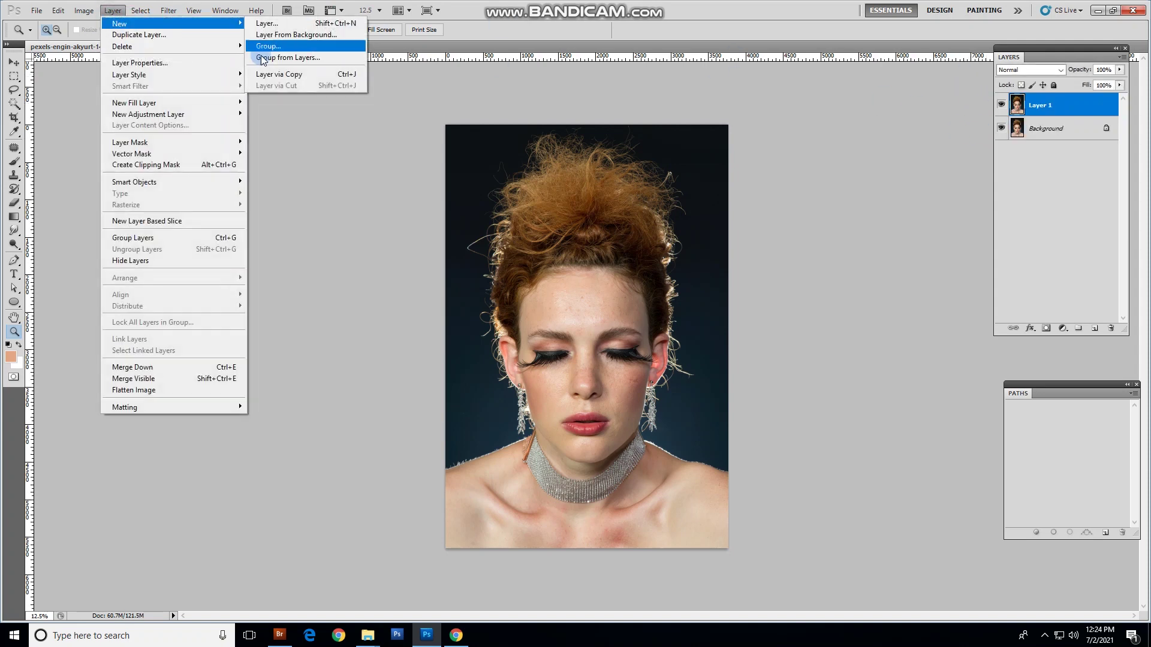
{"action": "left_click", "coordinate": [287, 75]}
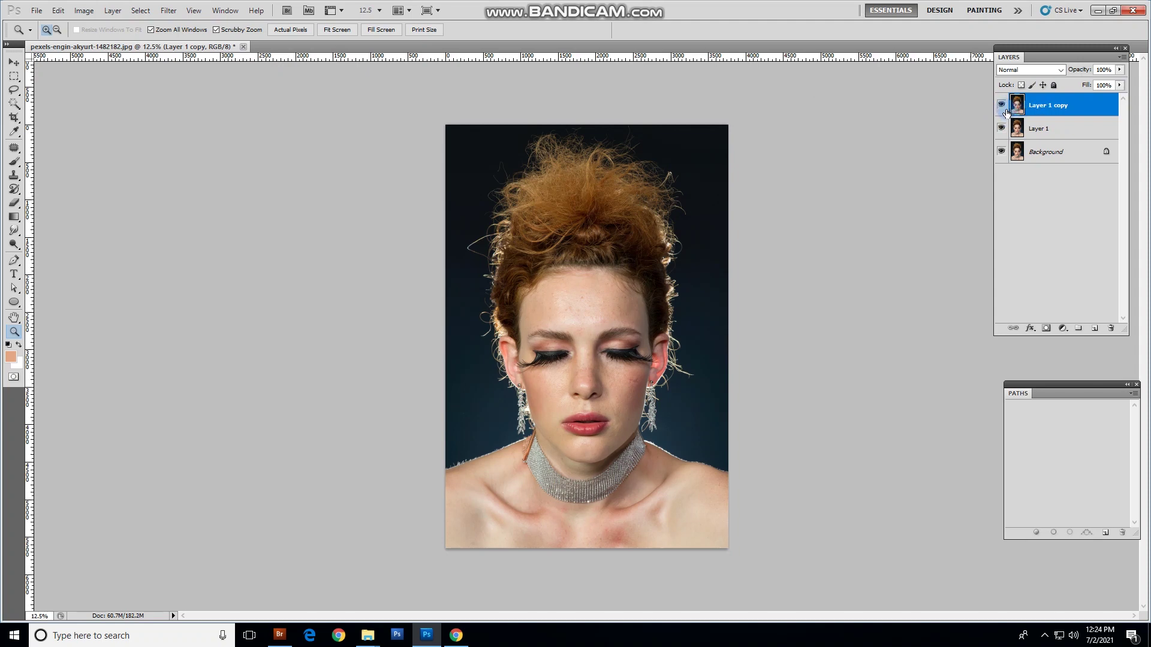
- Apply a High Pass filter with a 2.9-pixel radius to Layer 1 copy and set its blend mode to Vivid Light
{"action": "left_click", "coordinate": [170, 14]}
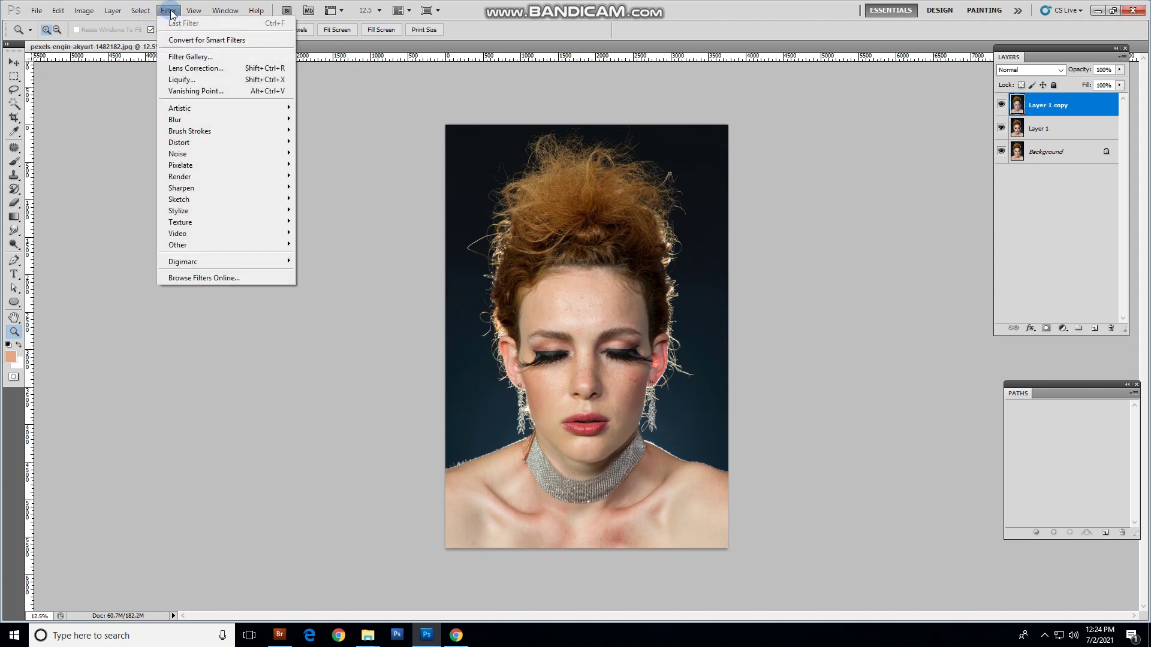
{"action": "mouse_move", "coordinate": [239, 246]}
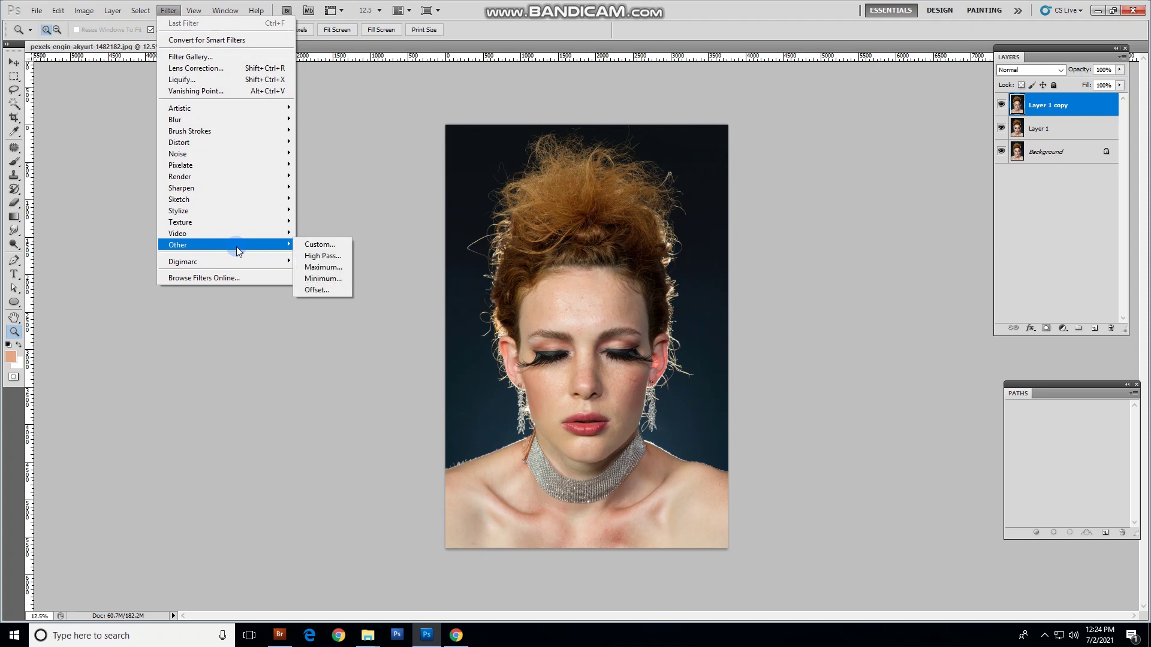
{"action": "left_click", "coordinate": [324, 257]}
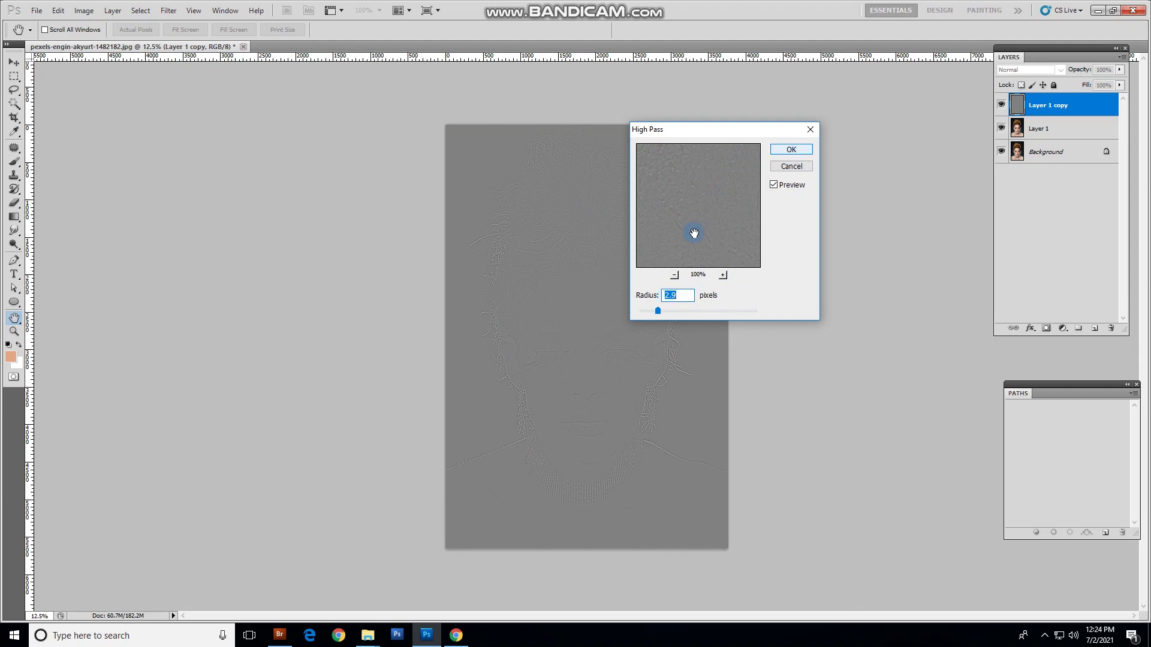
{"action": "mouse_move", "coordinate": [699, 223]}
{"action": "left_mouse_down"}
{"action": "mouse_move", "coordinate": [684, 210]}
{"action": "mouse_move", "coordinate": [686, 232]}
{"action": "mouse_move", "coordinate": [642, 250]}
{"action": "mouse_move", "coordinate": [705, 216]}
{"action": "mouse_move", "coordinate": [663, 246]}
{"action": "mouse_move", "coordinate": [711, 228]}
{"action": "mouse_move", "coordinate": [697, 227]}
{"action": "left_mouse_up"}
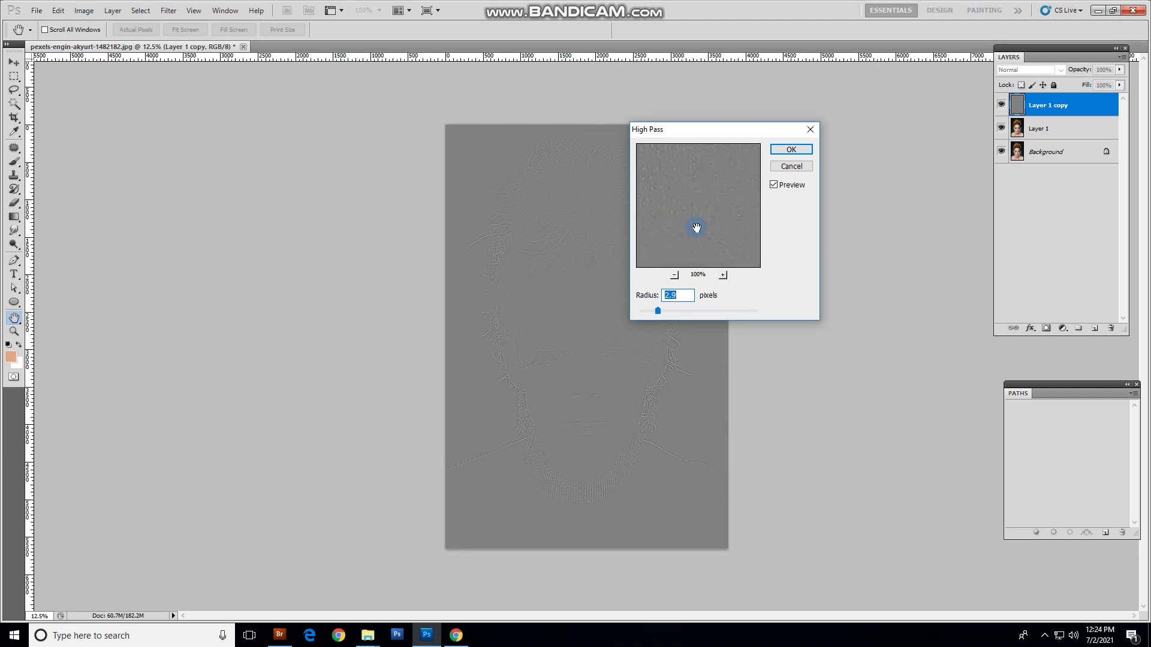
{"action": "left_click", "coordinate": [789, 151]}
{"action": "key", "text": "z"}
{"action": "left_click_drag", "start_coordinate": [1028, 76], "coordinate": [1033, 254]}
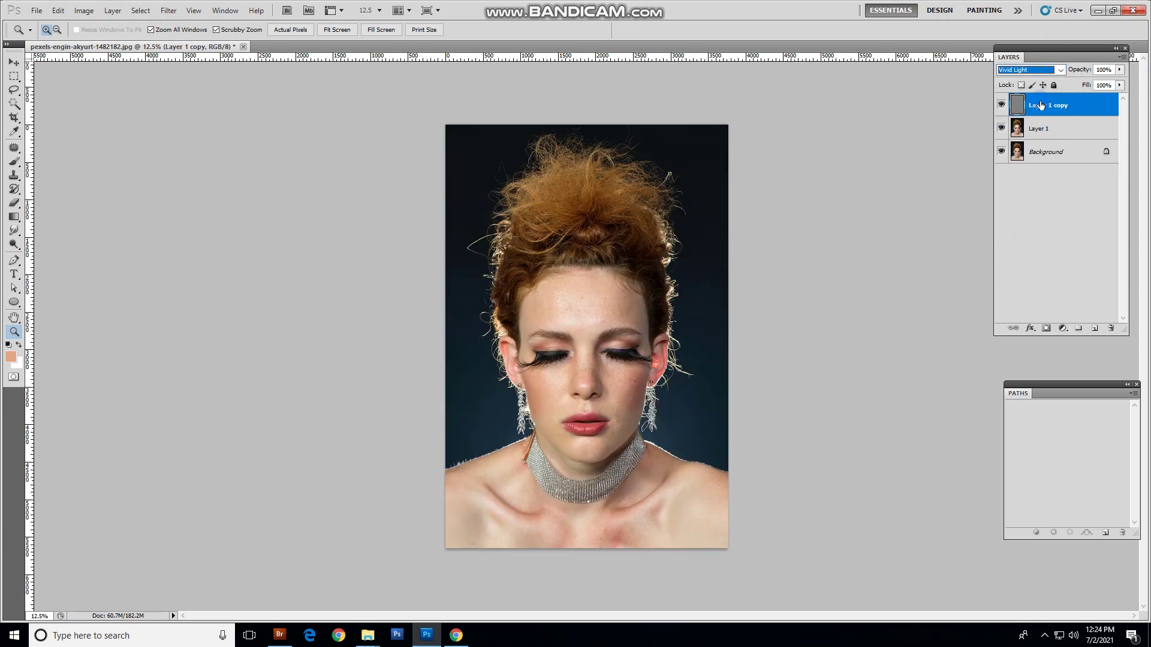
- Select Layer 1 and compare the face close up with Layer 1 copy hidden and shown
{"action": "left_click", "coordinate": [1043, 134]}
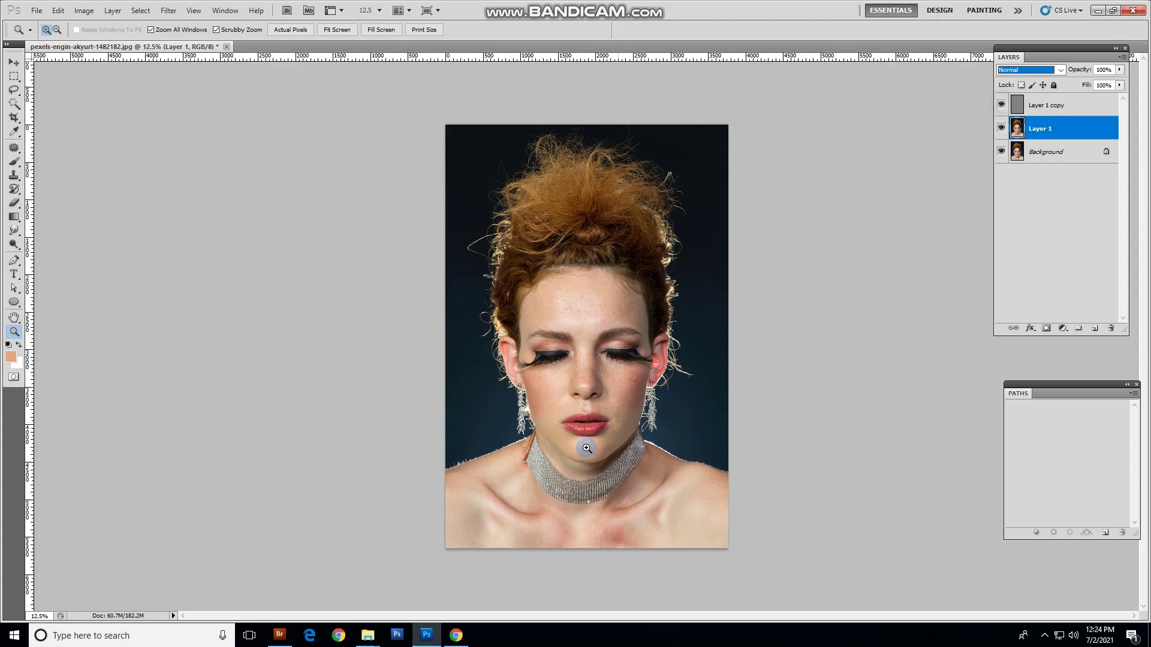
{"action": "left_click", "coordinate": [588, 332]}
{"action": "left_click", "coordinate": [599, 252]}
{"action": "left_click", "coordinate": [602, 259]}
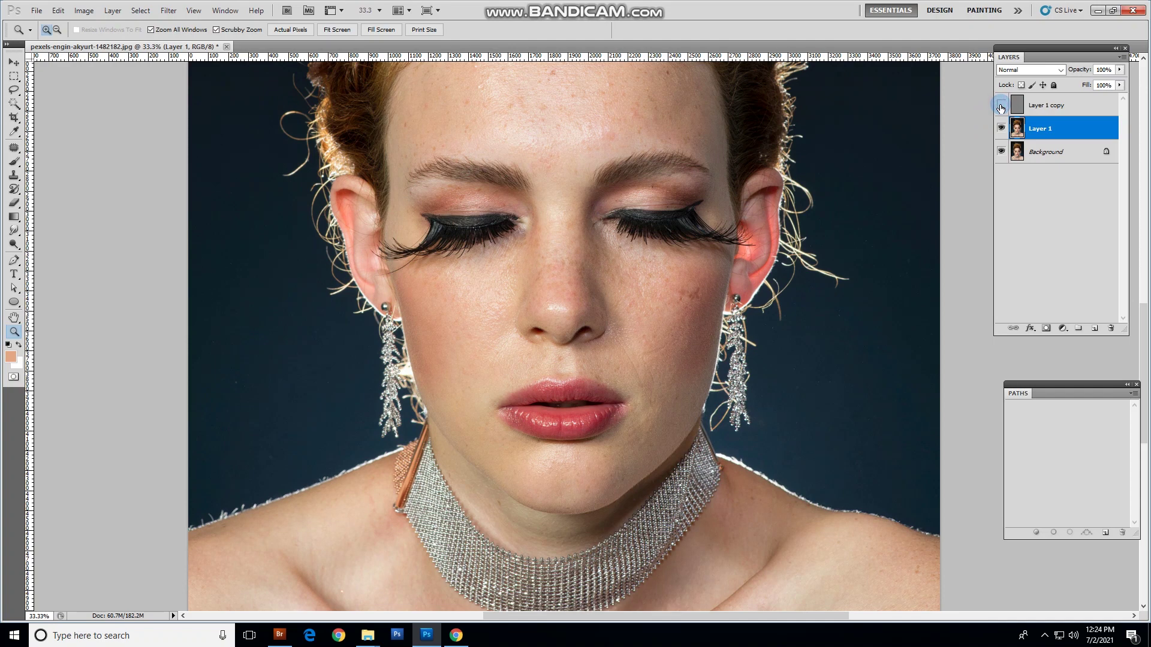
{"action": "left_click", "coordinate": [1000, 106]}
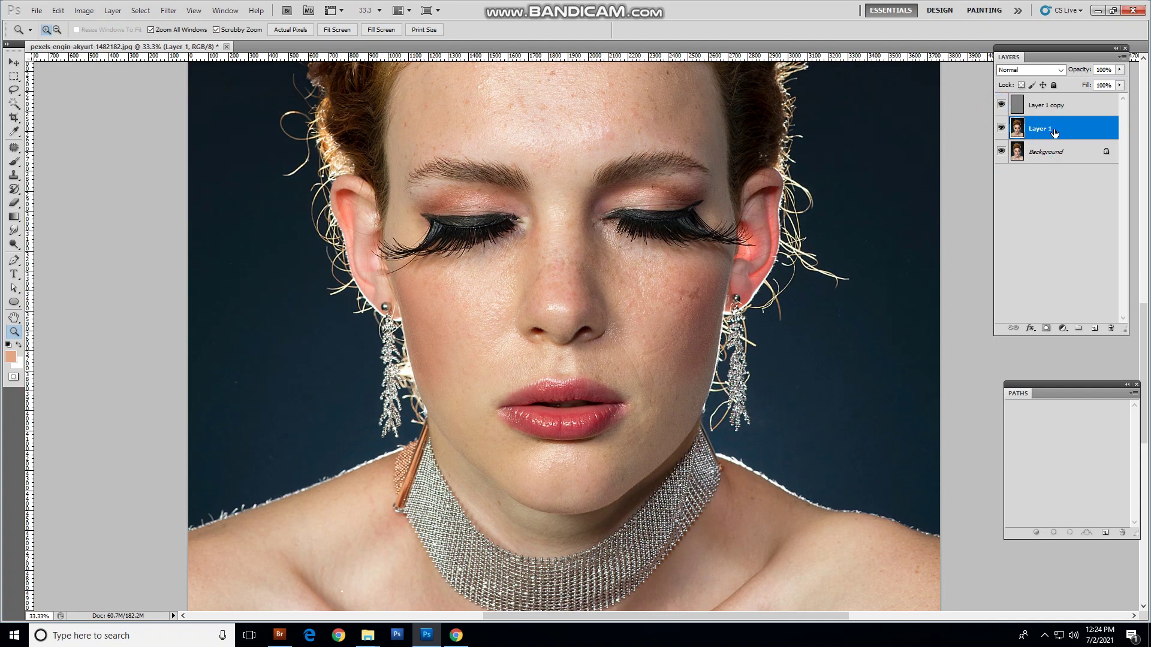
- Apply a Gaussian Blur with a 28-pixel radius to Layer 1, comparing the face with the preview off and on
{"action": "left_click", "coordinate": [169, 10]}
{"action": "mouse_move", "coordinate": [290, 119]}
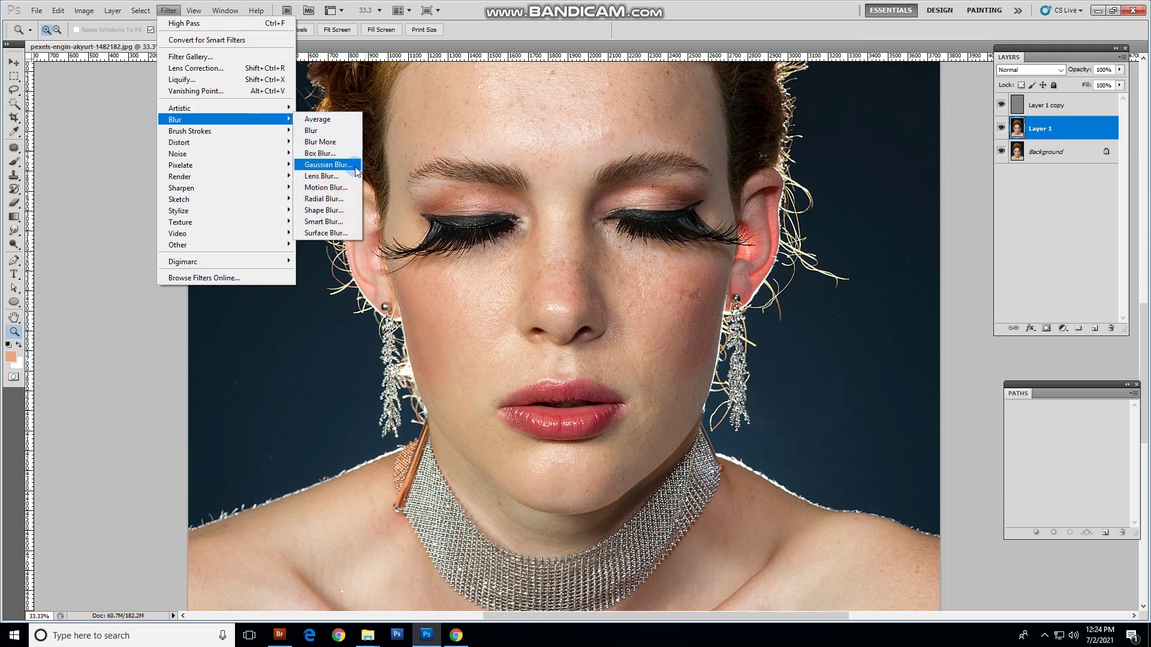
{"action": "left_click", "coordinate": [329, 164]}
{"action": "left_click_drag", "start_coordinate": [725, 120], "coordinate": [885, 97]}
{"action": "left_click", "coordinate": [573, 312]}
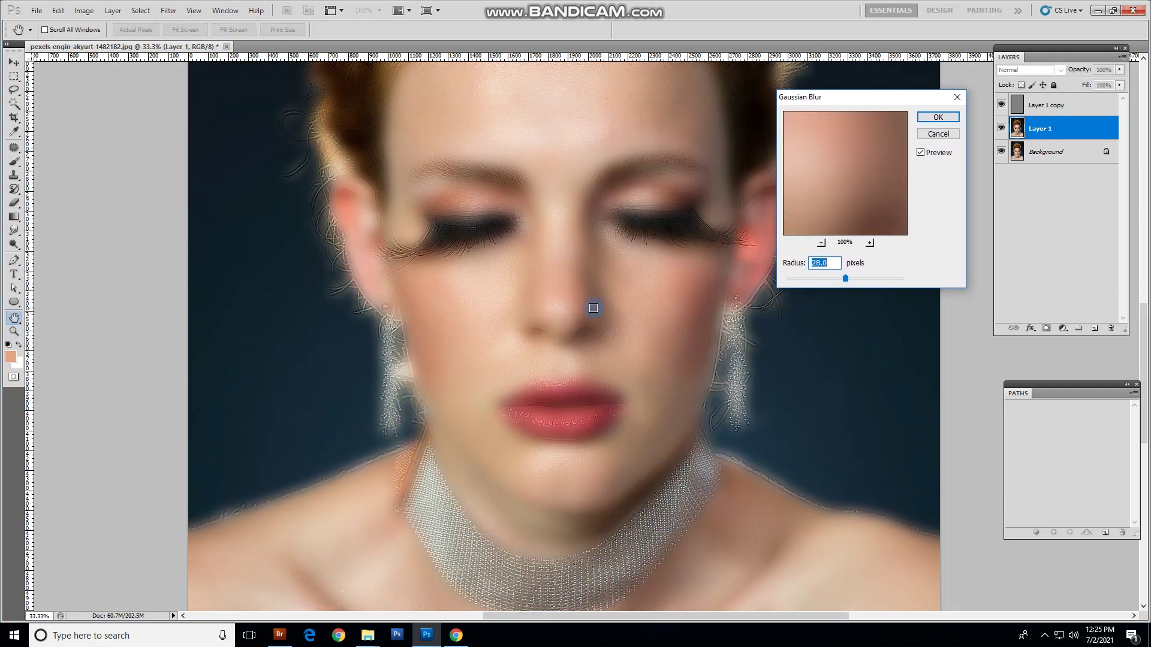
{"action": "left_click", "coordinate": [645, 297]}
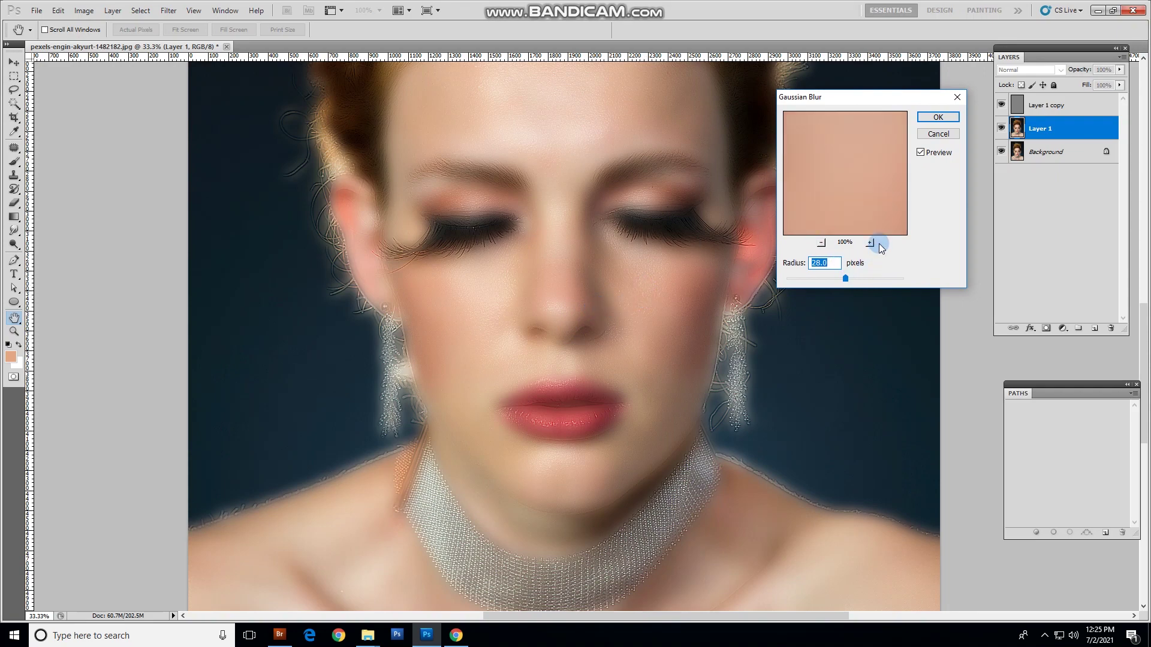
{"action": "left_click", "coordinate": [921, 153]}
{"action": "left_click", "coordinate": [921, 153]}
{"action": "left_click", "coordinate": [921, 153]}
{"action": "left_click", "coordinate": [921, 153]}
{"action": "left_click", "coordinate": [920, 152]}
{"action": "left_click", "coordinate": [921, 153]}
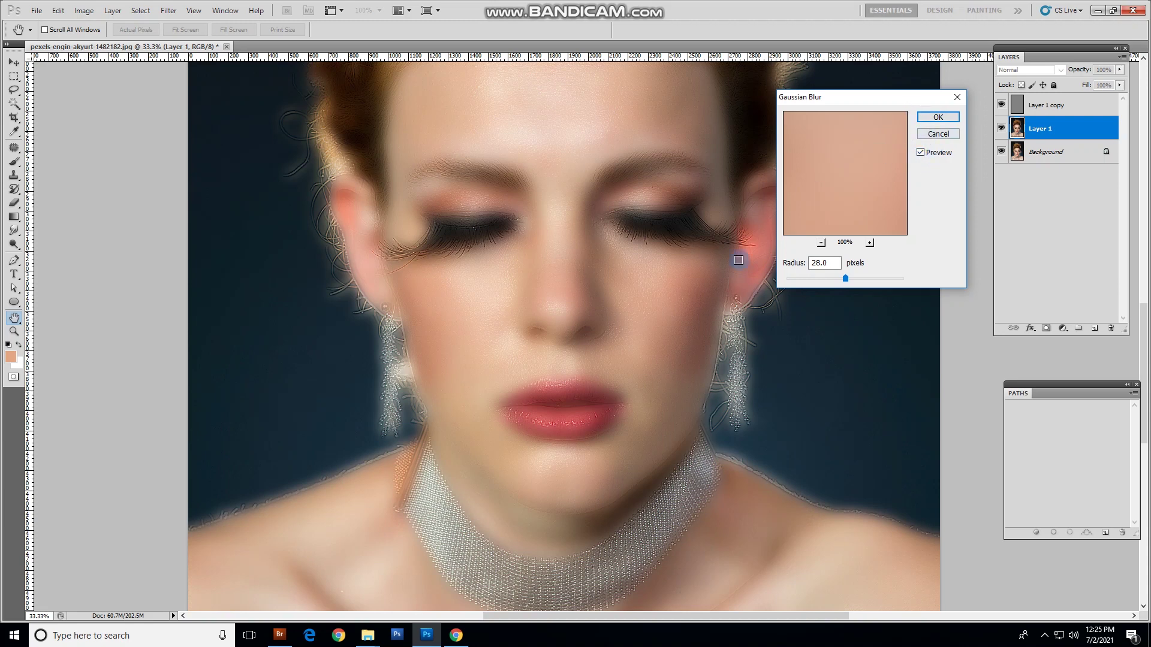
{"action": "left_click", "coordinate": [937, 117]}
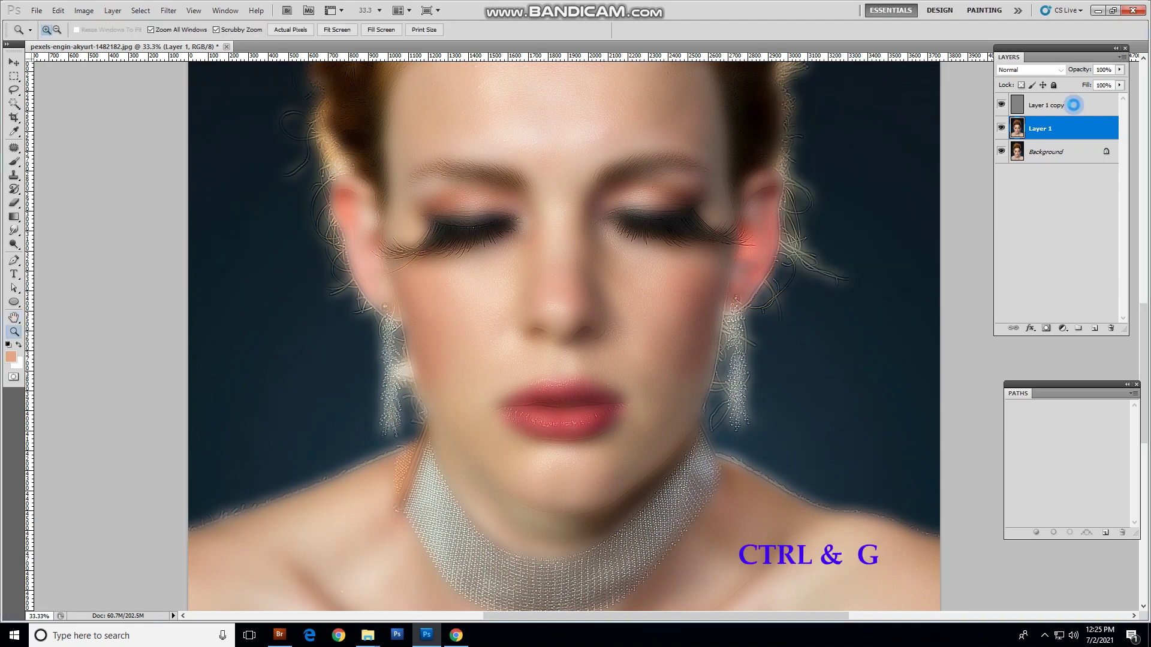
- Group Layer 1 and Layer 1 copy and add a black layer mask that hides the whole group
{"action": "left_click", "coordinate": [1059, 108], "text": "ctrl"}
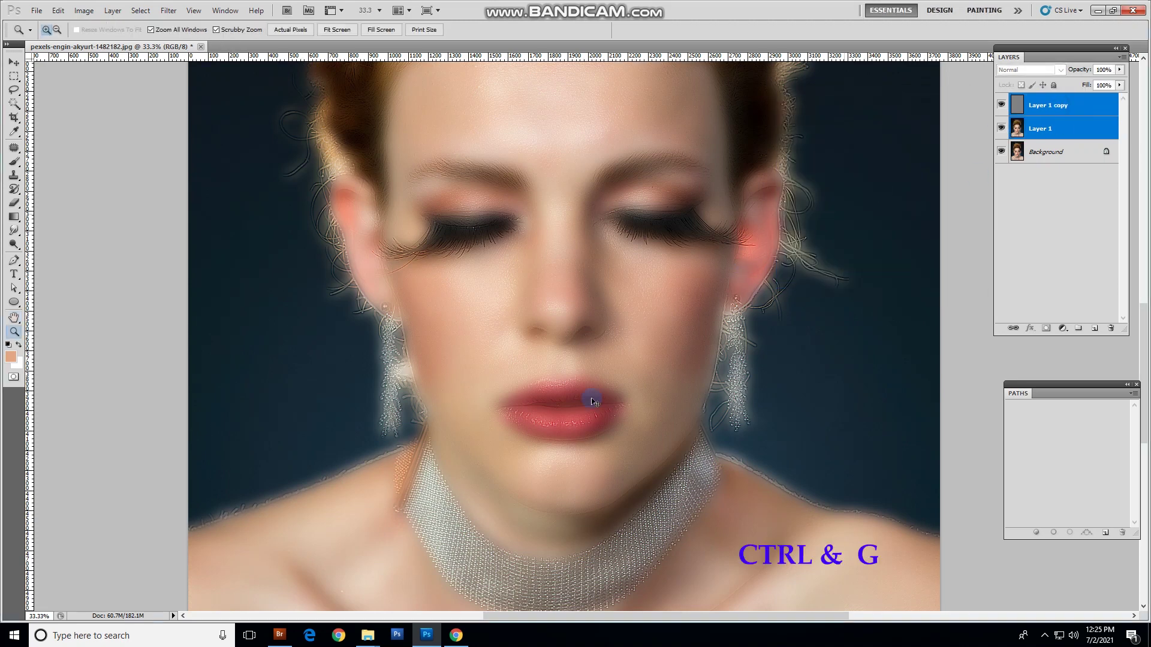
{"action": "key", "text": "ctrl+g"}
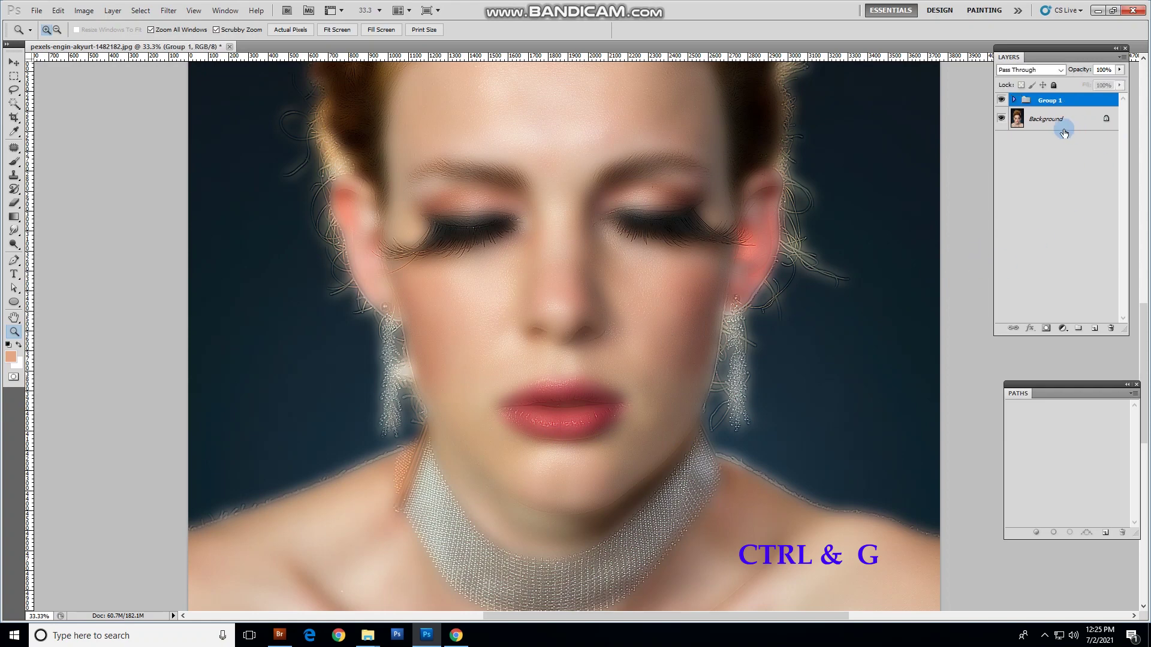
{"action": "left_click", "coordinate": [1046, 329], "text": "alt"}
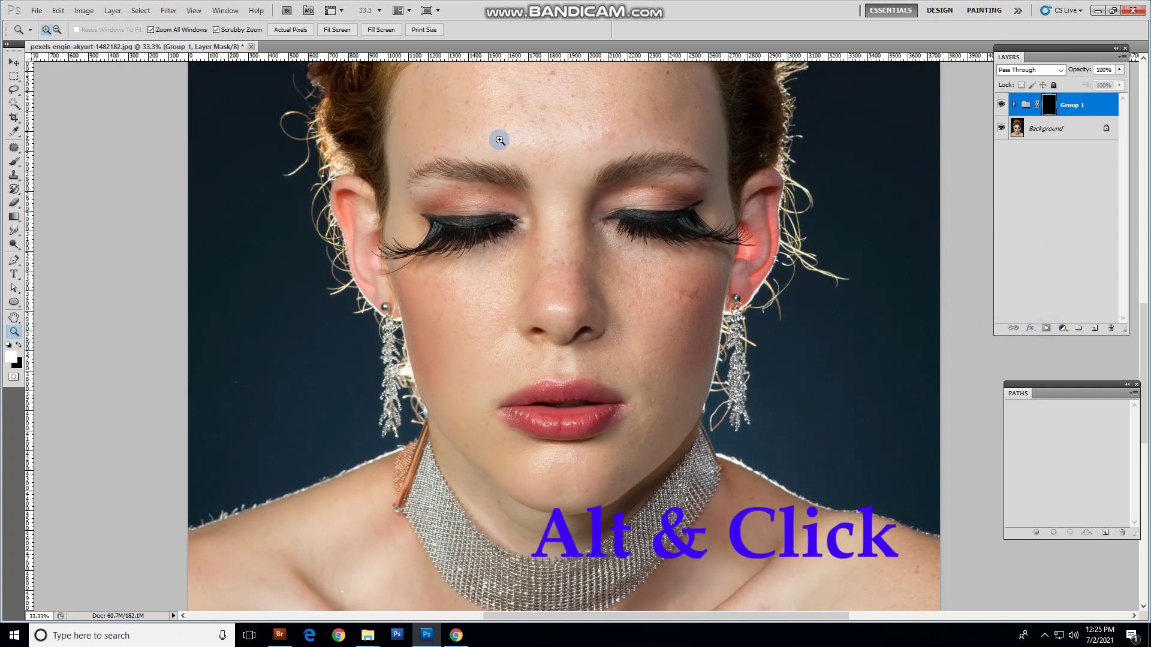
- Choose the Brush tool and set its size to 174 px for painting on the group's mask
{"action": "left_click", "coordinate": [639, 264]}
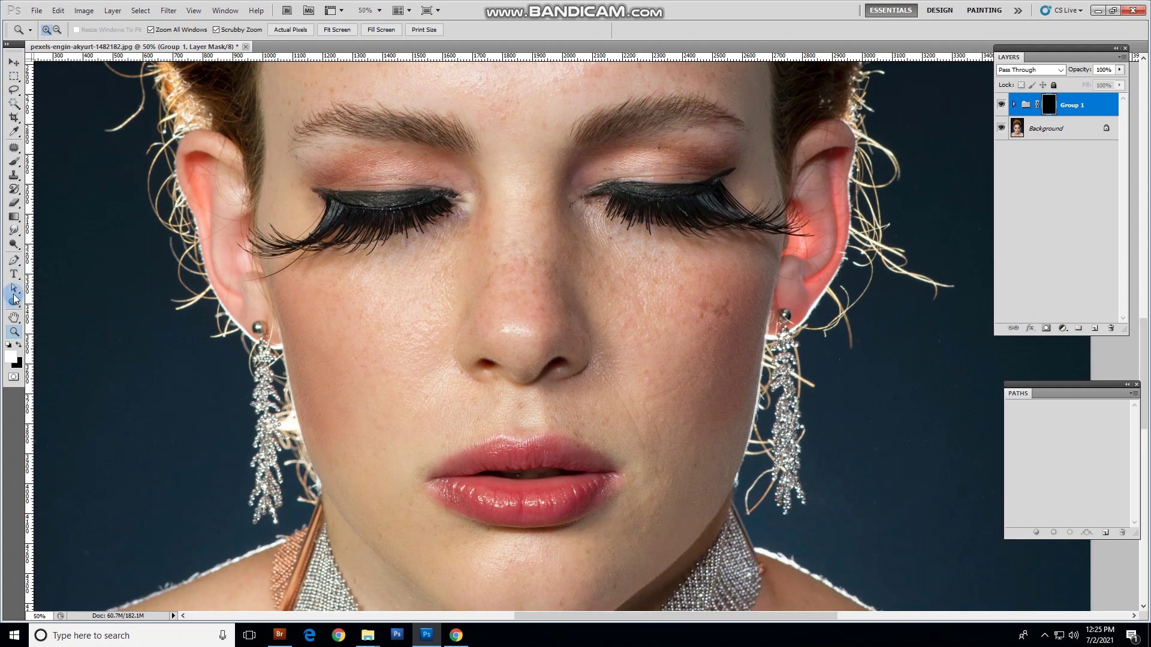
{"action": "right_click", "coordinate": [13, 168]}
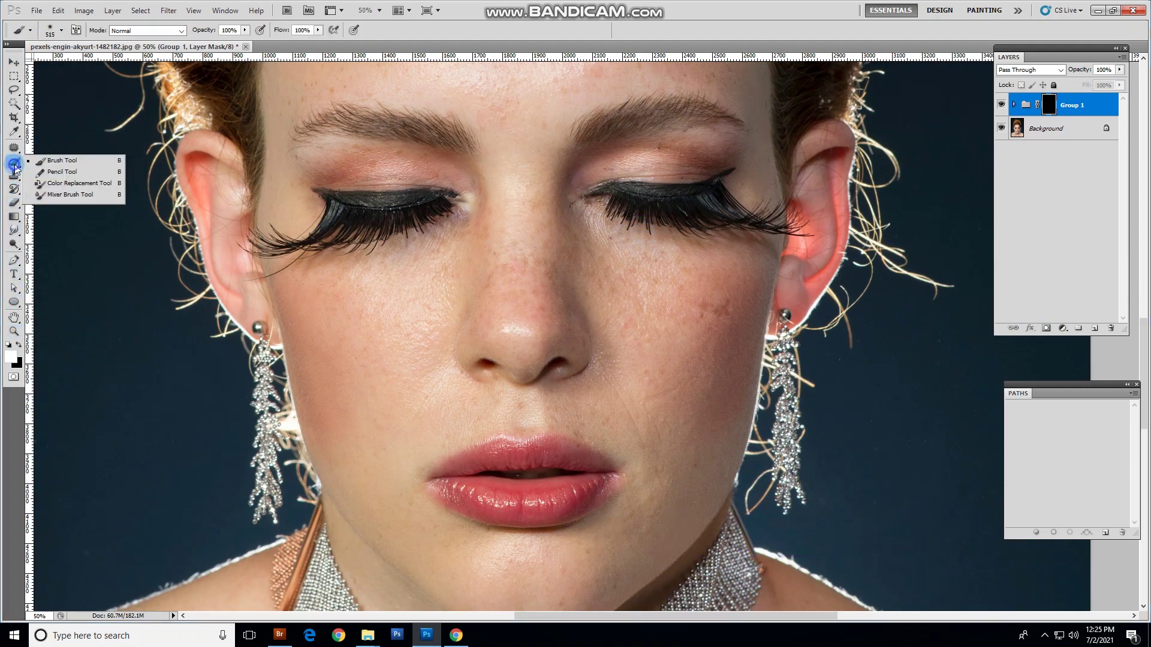
{"action": "left_click", "coordinate": [54, 160]}
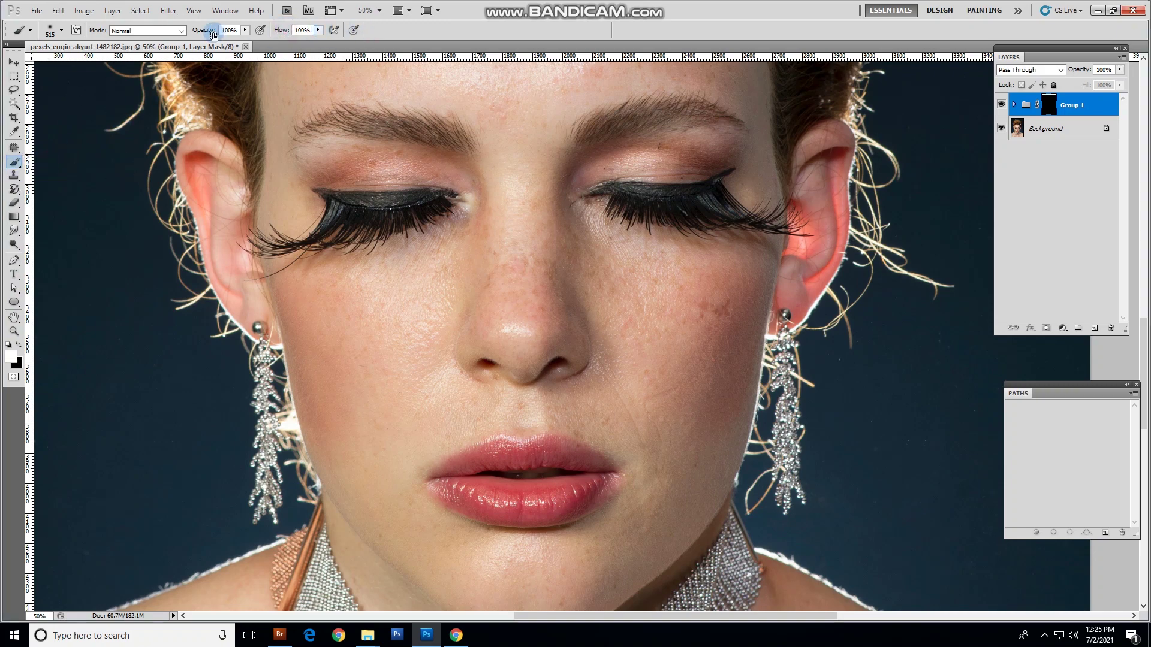
{"action": "left_click", "coordinate": [467, 242]}
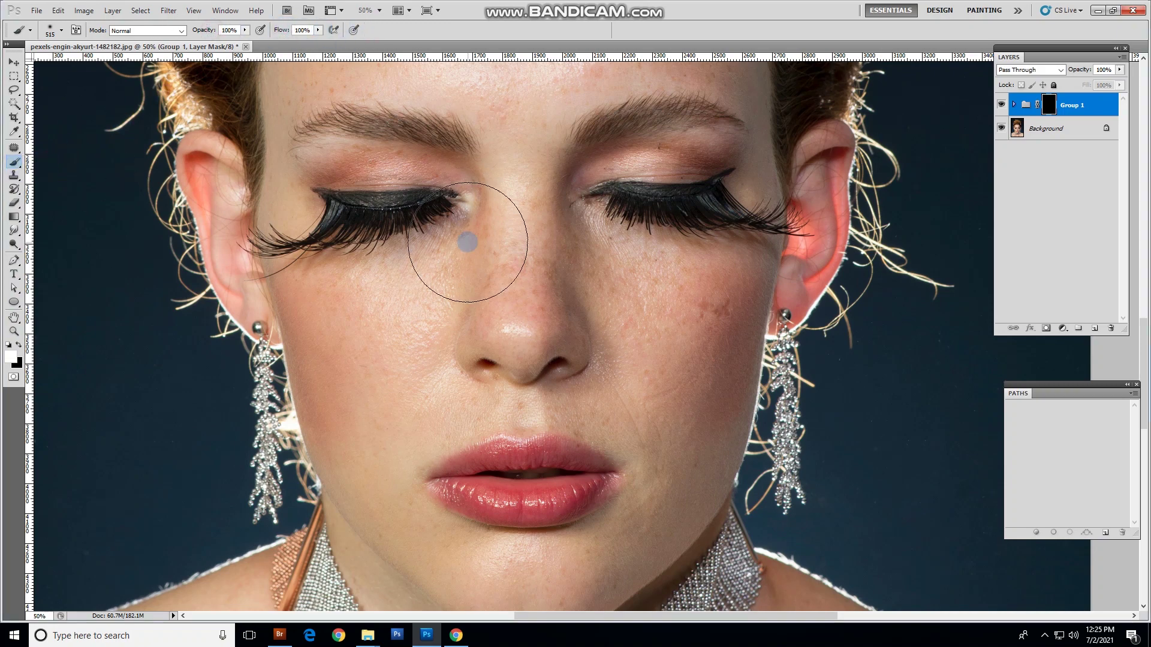
{"action": "right_click", "coordinate": [508, 234]}
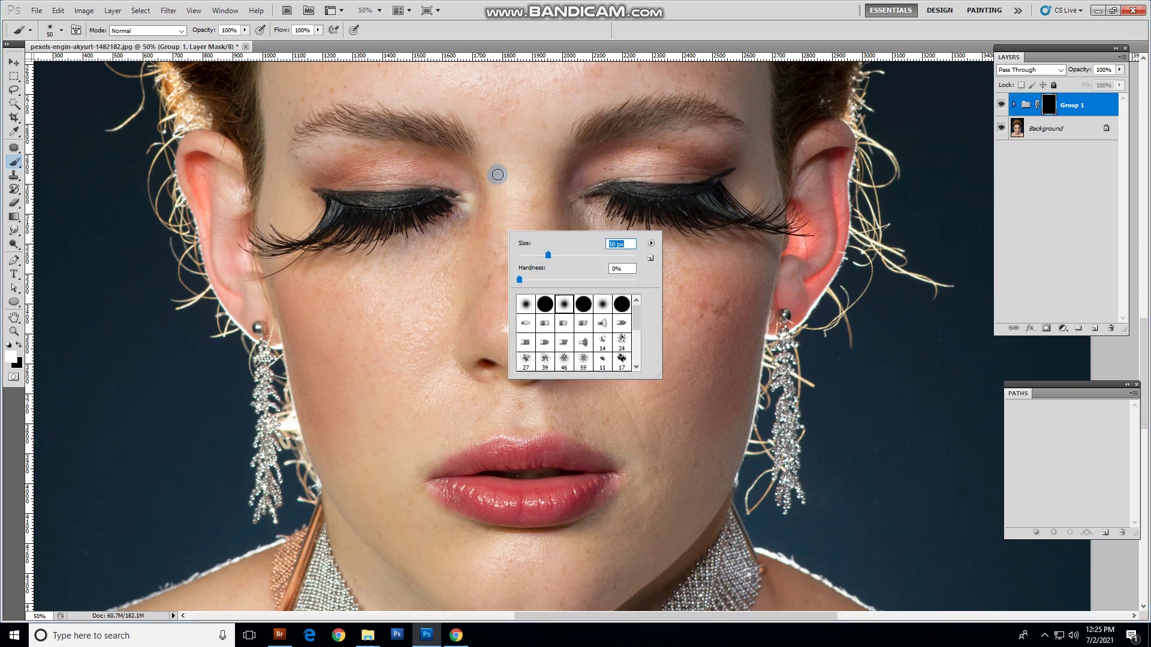
{"action": "left_click", "coordinate": [574, 255]}
{"action": "left_click", "coordinate": [598, 255]}
{"action": "left_click", "coordinate": [528, 192]}
- Paint white on the group's mask over the nose, cheeks, eyelids, mouth surroundings and chin to smooth the skin
{"action": "mouse_move", "coordinate": [582, 274]}
{"action": "left_mouse_down"}
{"action": "mouse_move", "coordinate": [594, 249]}
{"action": "mouse_move", "coordinate": [681, 277]}
{"action": "mouse_move", "coordinate": [704, 331]}
{"action": "mouse_move", "coordinate": [620, 310]}
{"action": "left_mouse_up"}
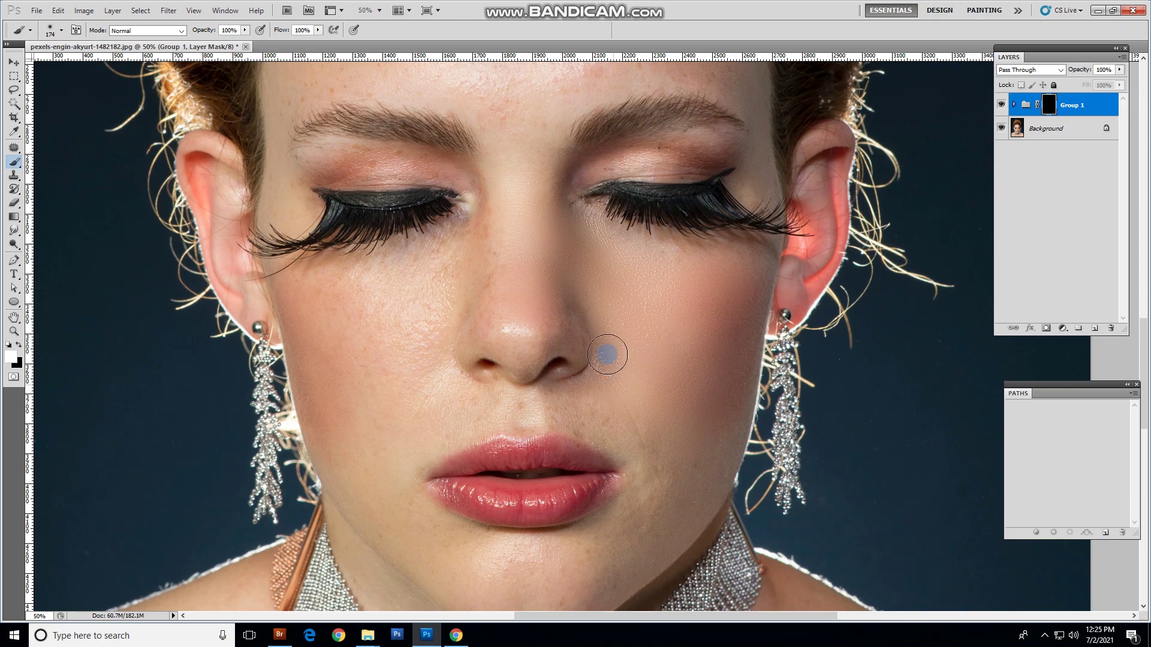
{"action": "mouse_move", "coordinate": [573, 330]}
{"action": "left_mouse_down"}
{"action": "mouse_move", "coordinate": [527, 339]}
{"action": "mouse_move", "coordinate": [526, 353]}
{"action": "mouse_move", "coordinate": [501, 325]}
{"action": "mouse_move", "coordinate": [487, 291]}
{"action": "mouse_move", "coordinate": [486, 206]}
{"action": "mouse_move", "coordinate": [453, 168]}
{"action": "left_mouse_up"}
{"action": "mouse_move", "coordinate": [472, 221]}
{"action": "left_mouse_down"}
{"action": "mouse_move", "coordinate": [446, 249]}
{"action": "mouse_move", "coordinate": [385, 272]}
{"action": "mouse_move", "coordinate": [306, 280]}
{"action": "mouse_move", "coordinate": [321, 398]}
{"action": "mouse_move", "coordinate": [424, 337]}
{"action": "mouse_move", "coordinate": [420, 313]}
{"action": "mouse_move", "coordinate": [338, 321]}
{"action": "mouse_move", "coordinate": [372, 334]}
{"action": "mouse_move", "coordinate": [452, 409]}
{"action": "mouse_move", "coordinate": [447, 394]}
{"action": "mouse_move", "coordinate": [570, 410]}
{"action": "mouse_move", "coordinate": [522, 412]}
{"action": "mouse_move", "coordinate": [642, 447]}
{"action": "mouse_move", "coordinate": [658, 497]}
{"action": "left_mouse_up"}
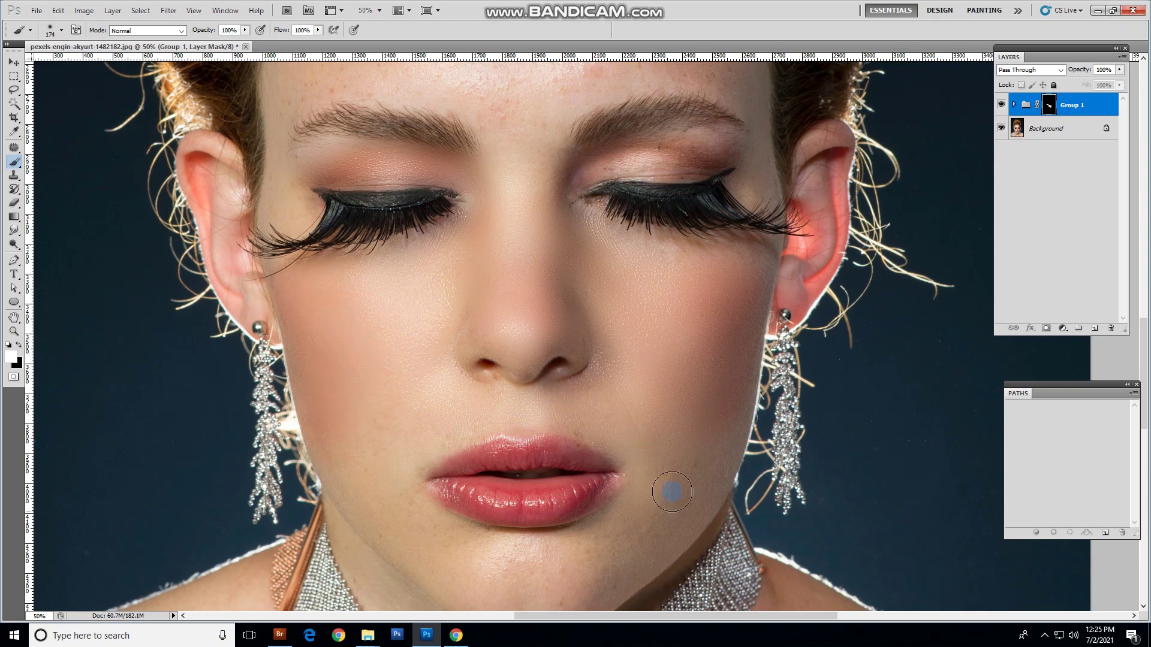
{"action": "mouse_move", "coordinate": [735, 327]}
{"action": "left_mouse_down"}
{"action": "mouse_move", "coordinate": [691, 264]}
{"action": "mouse_move", "coordinate": [631, 256]}
{"action": "mouse_move", "coordinate": [563, 215]}
{"action": "mouse_move", "coordinate": [565, 185]}
{"action": "mouse_move", "coordinate": [605, 162]}
{"action": "mouse_move", "coordinate": [711, 147]}
{"action": "left_mouse_up"}
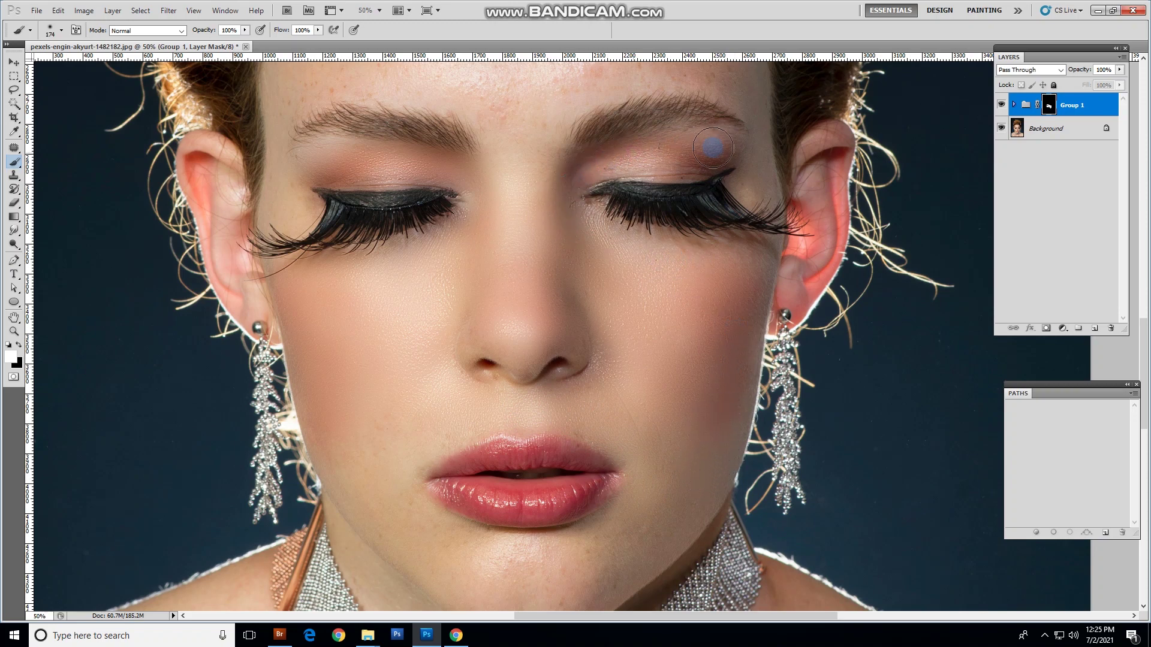
{"action": "mouse_move", "coordinate": [603, 158]}
{"action": "left_mouse_down"}
{"action": "mouse_move", "coordinate": [560, 191]}
{"action": "mouse_move", "coordinate": [558, 254]}
{"action": "mouse_move", "coordinate": [516, 175]}
{"action": "mouse_move", "coordinate": [523, 118]}
{"action": "left_mouse_up"}
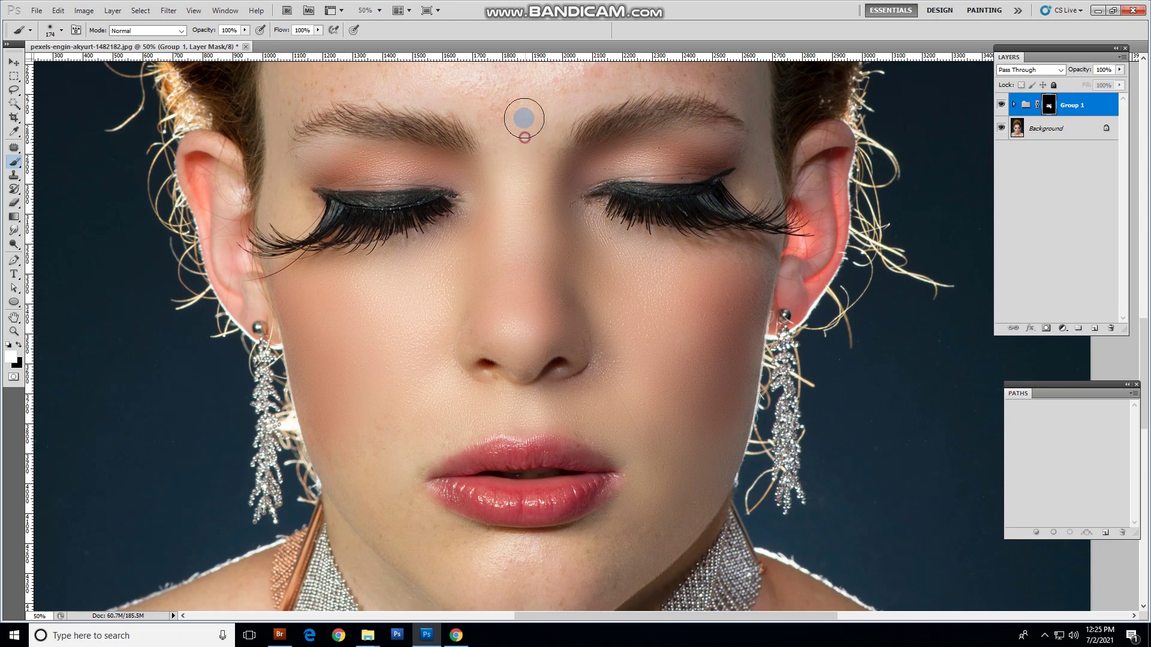
{"action": "left_click_drag", "start_coordinate": [1143, 355], "coordinate": [1143, 391]}
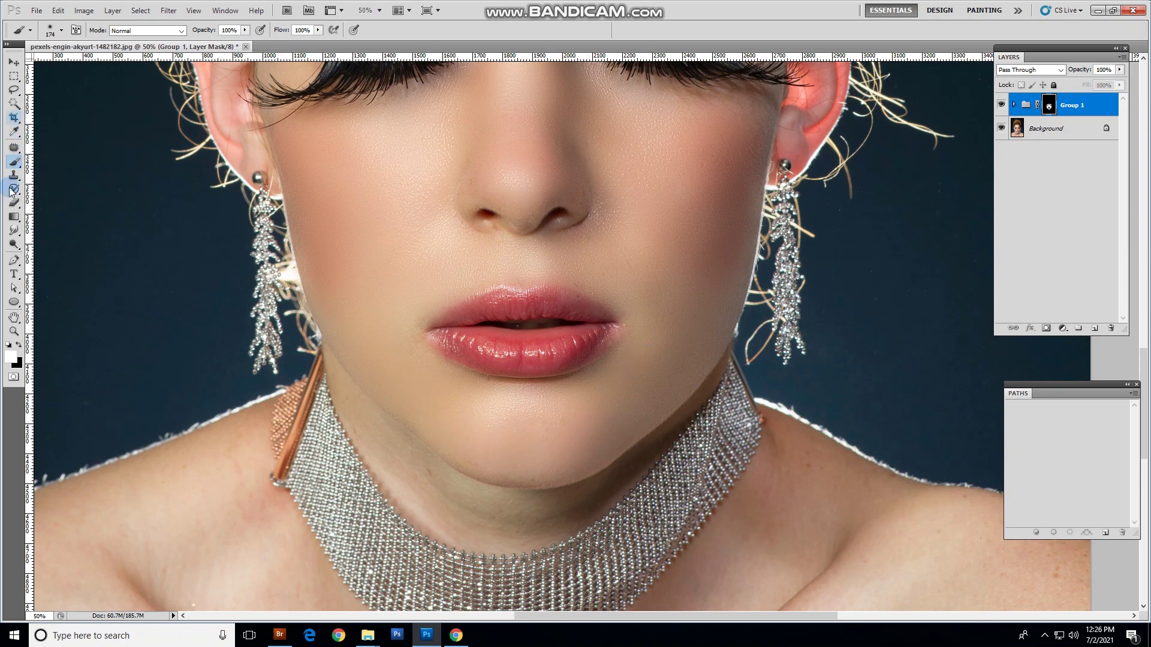
- Reduce the brush to 73 px and paint white on the group's mask over the chin and around the lips
{"action": "left_click", "coordinate": [15, 317]}
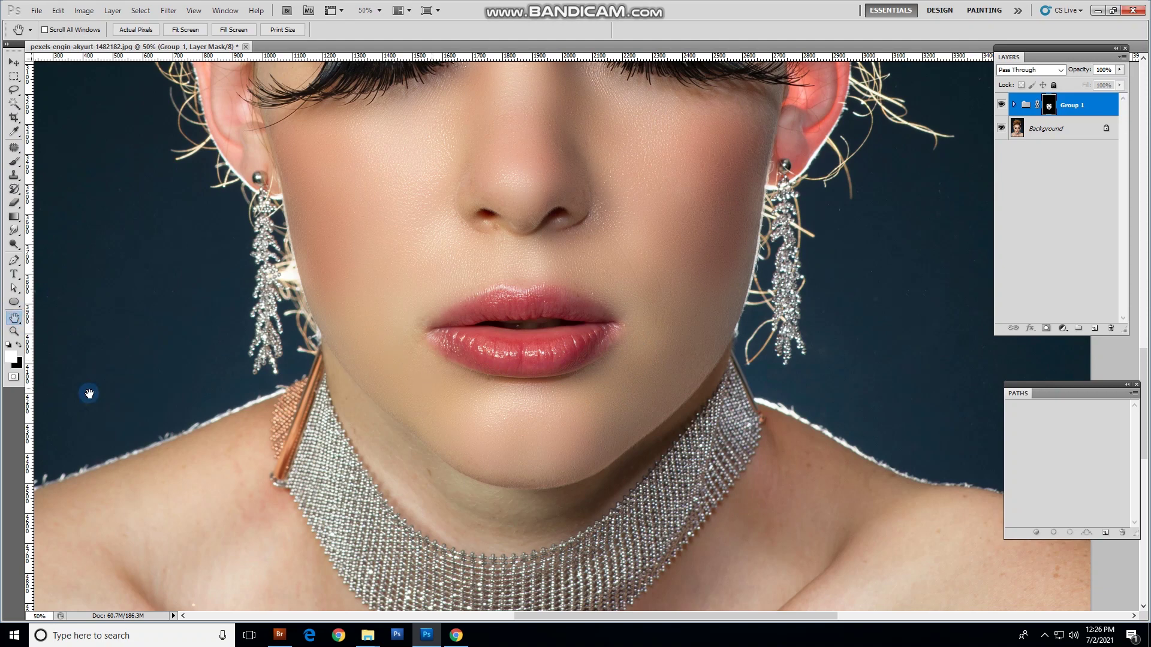
{"action": "left_click", "coordinate": [14, 332]}
{"action": "left_click", "coordinate": [602, 408]}
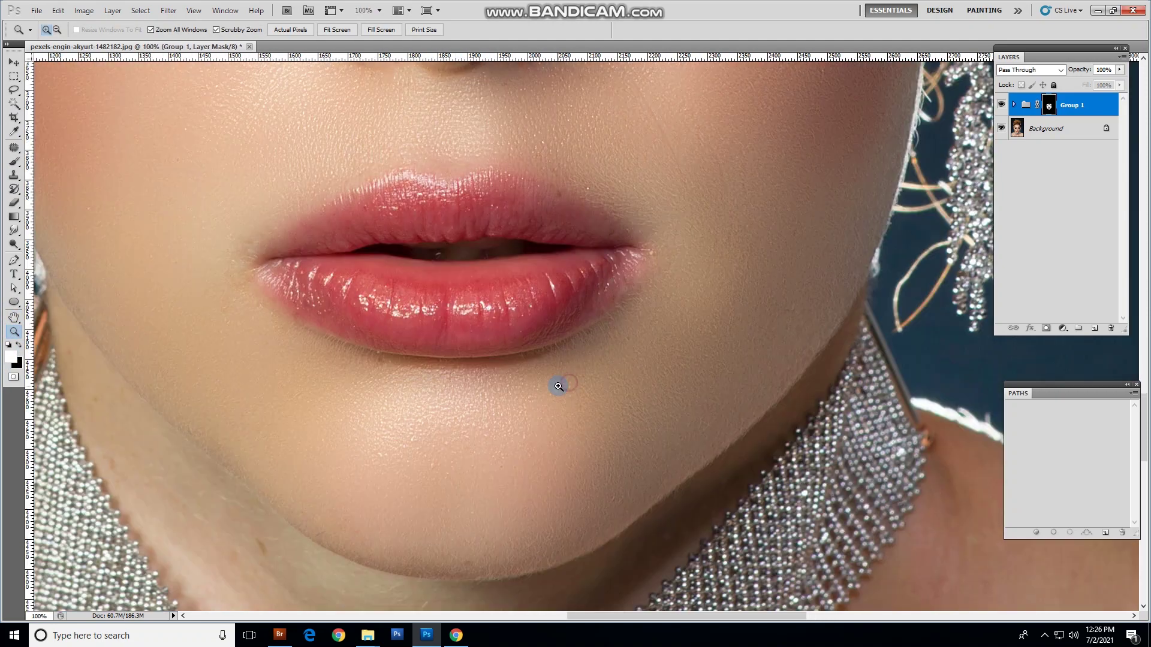
{"action": "key", "text": "b"}
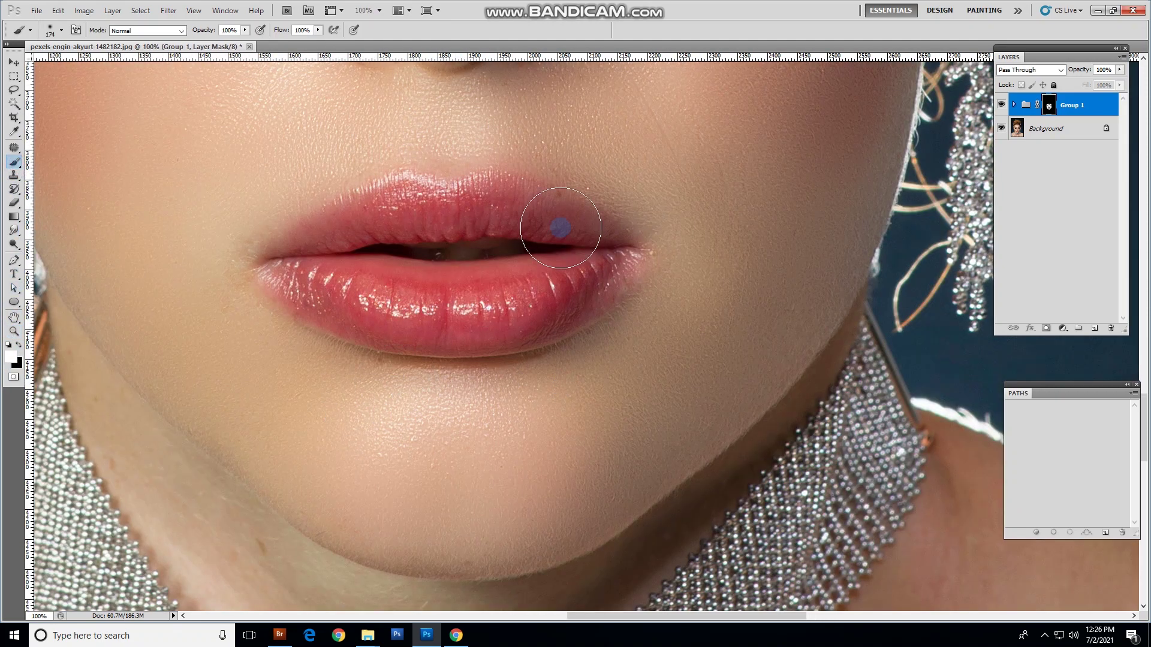
{"action": "right_click", "coordinate": [676, 196]}
{"action": "left_click", "coordinate": [735, 219]}
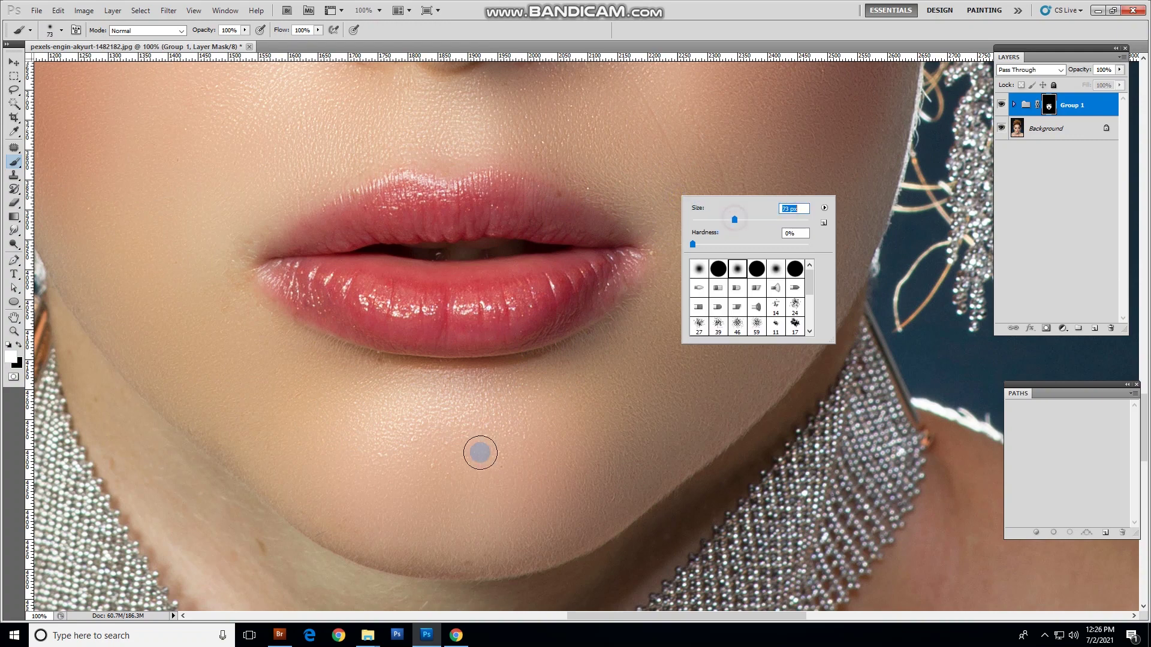
{"action": "left_click", "coordinate": [476, 501]}
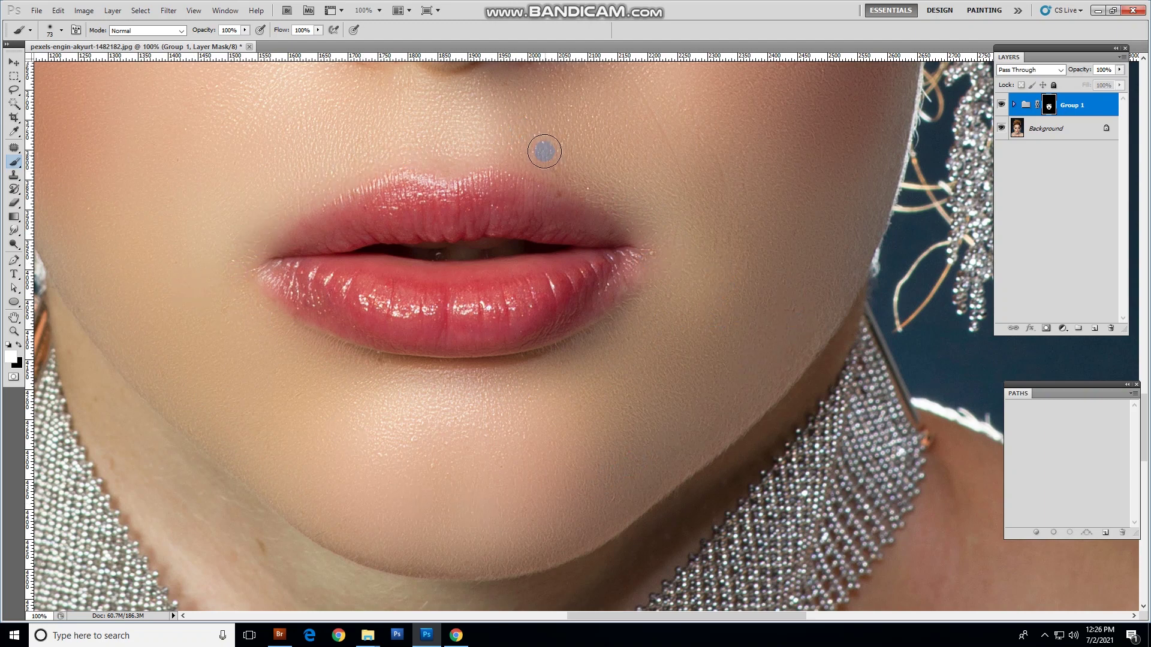
- Paint white on the group's mask over the edges and tip of the nose to even out the skin
{"action": "scroll", "coordinate": [544, 152], "scroll_direction": "up", "scroll_amount": 1}
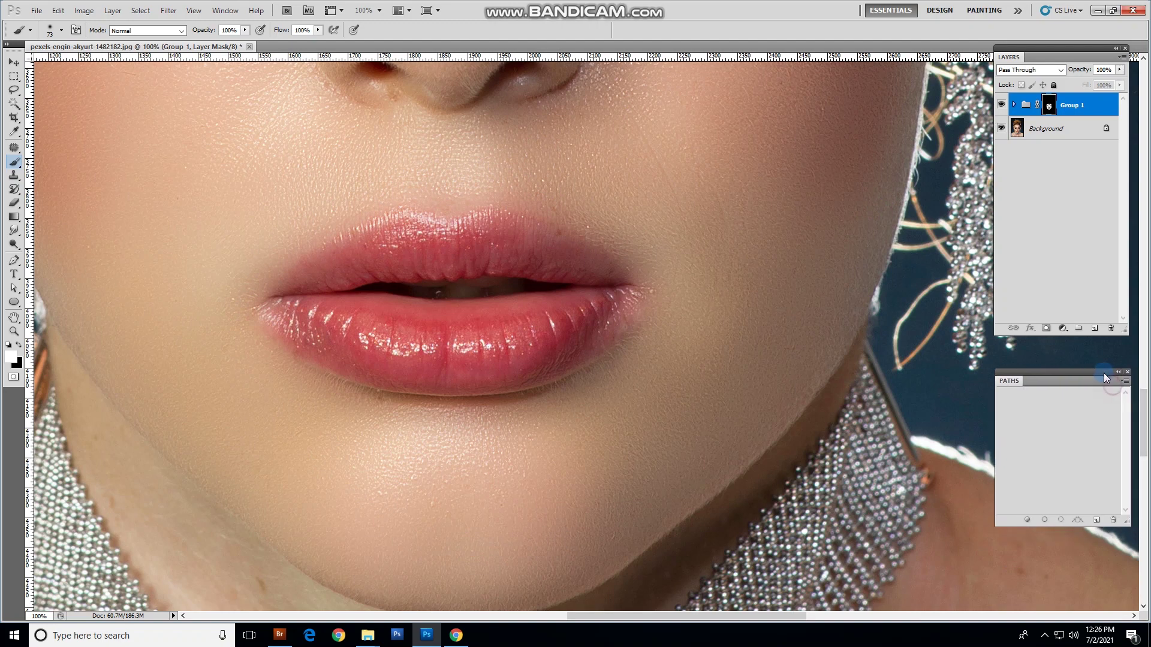
{"action": "left_click_drag", "start_coordinate": [1145, 412], "coordinate": [1146, 376]}
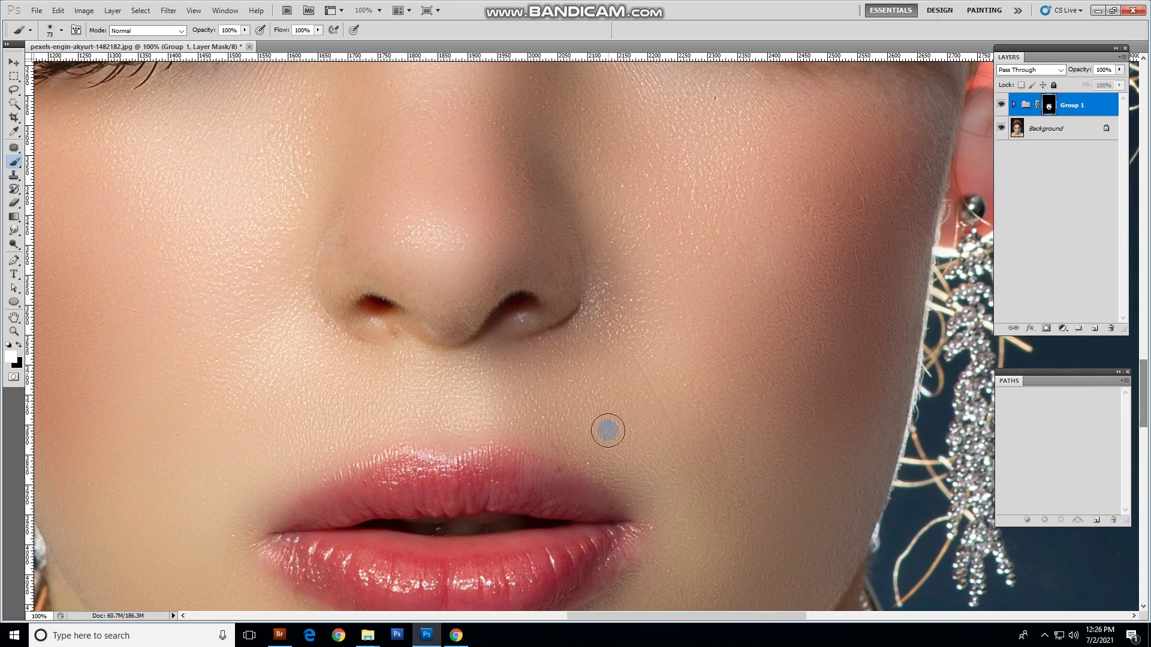
{"action": "left_click", "coordinate": [443, 322]}
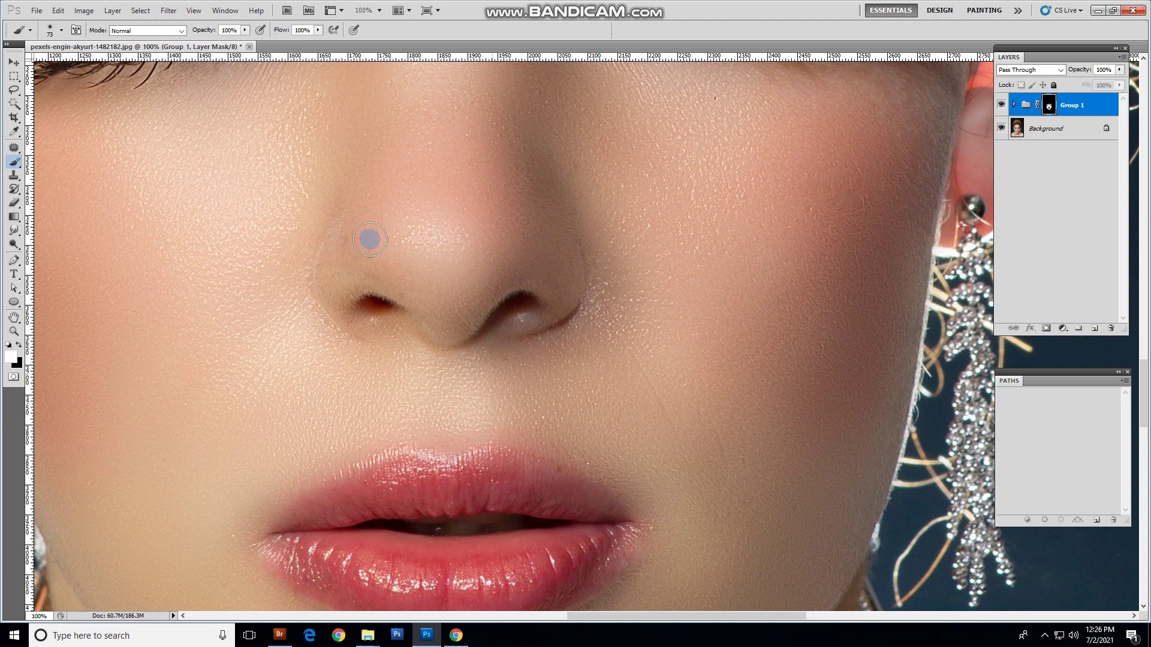
- Enlarge the brush to 125 px and paint on the group's mask over the skin between the eyebrows
{"action": "left_click_drag", "start_coordinate": [1145, 346], "coordinate": [1146, 302]}
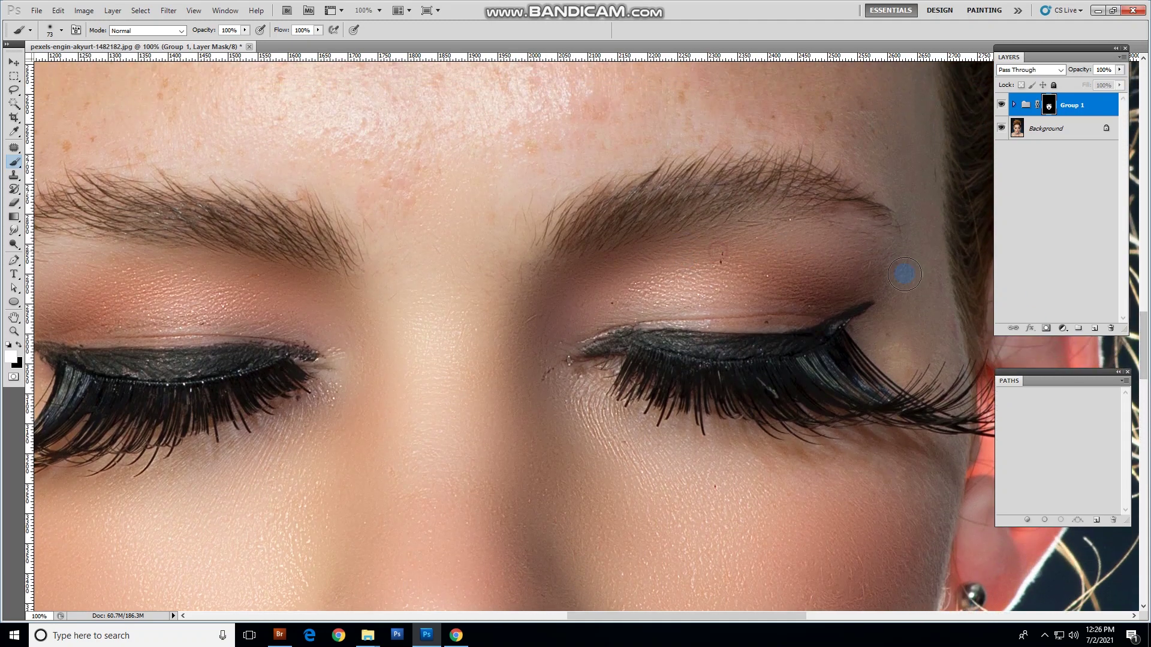
{"action": "right_click", "coordinate": [378, 273]}
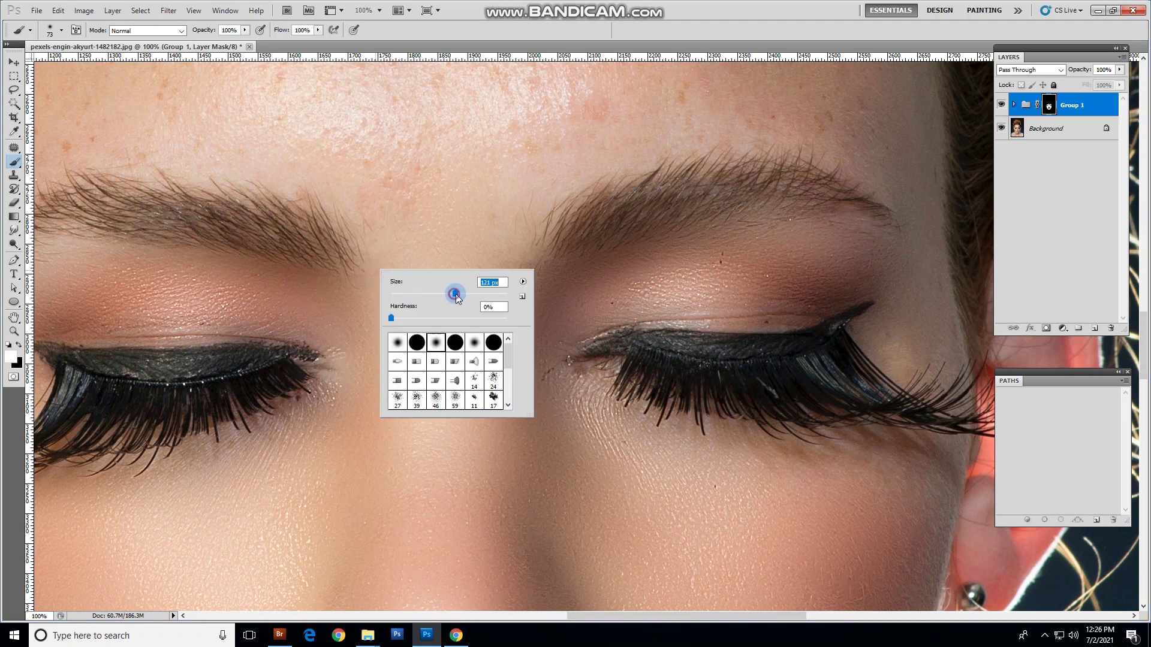
{"action": "left_click_drag", "start_coordinate": [1146, 358], "coordinate": [1146, 332]}
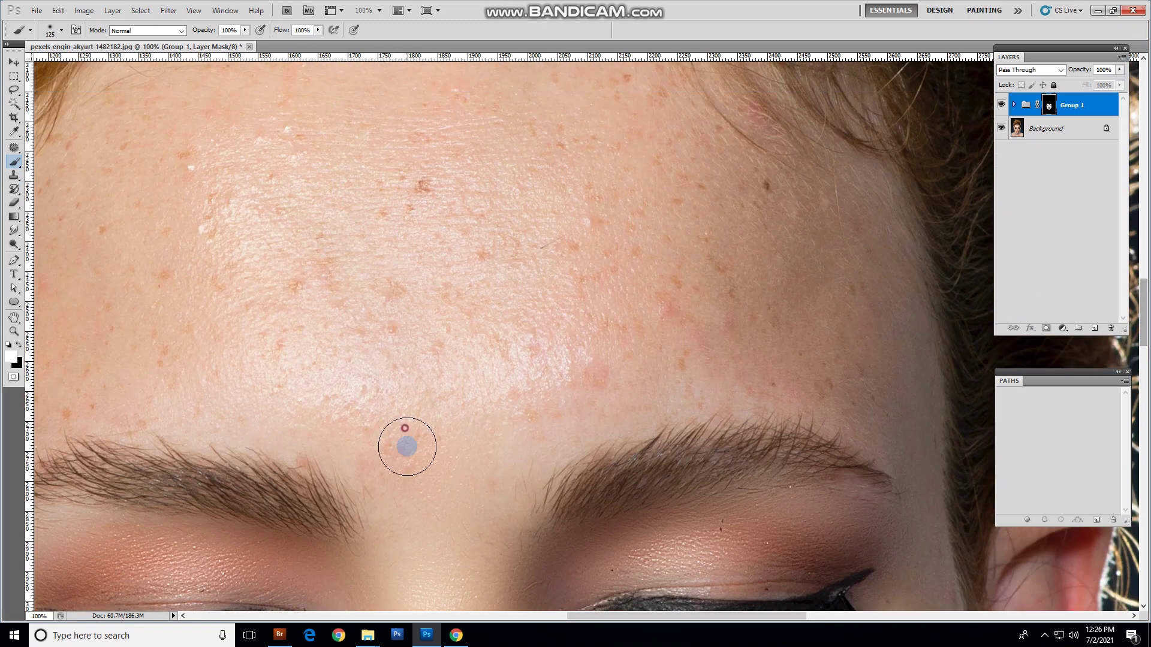
- Enlarge the brush to 298 px and paint white on the group's mask across the middle of the forehead
{"action": "right_click", "coordinate": [562, 306]}
{"action": "mouse_move", "coordinate": [636, 329]}
{"action": "left_mouse_down"}
{"action": "mouse_move", "coordinate": [682, 328]}
{"action": "mouse_move", "coordinate": [644, 328]}
{"action": "left_mouse_up"}
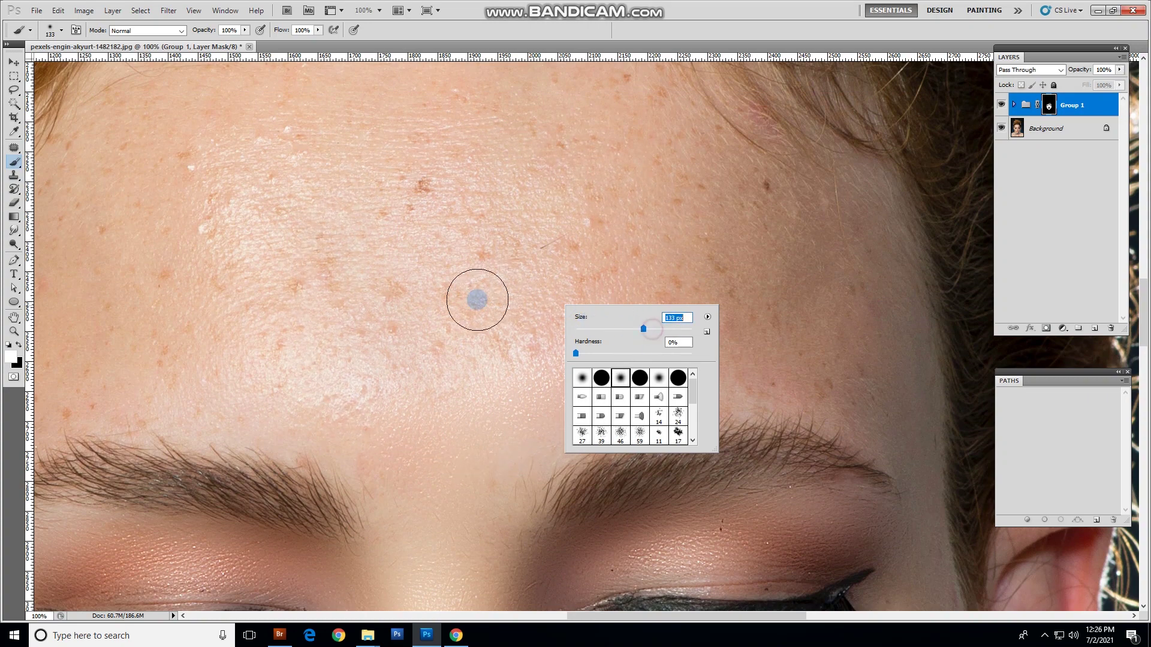
{"action": "left_click", "coordinate": [663, 328]}
{"action": "left_click", "coordinate": [467, 303]}
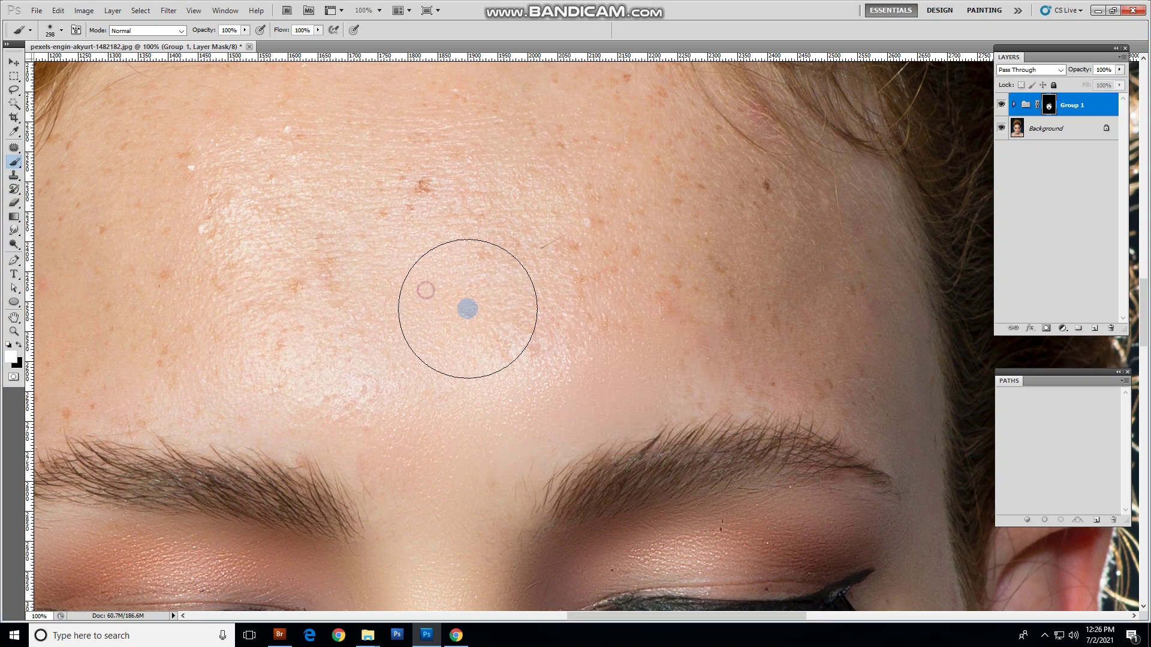
{"action": "mouse_move", "coordinate": [744, 229]}
{"action": "left_mouse_down"}
{"action": "mouse_move", "coordinate": [591, 180]}
{"action": "mouse_move", "coordinate": [330, 319]}
{"action": "mouse_move", "coordinate": [388, 380]}
{"action": "left_mouse_up"}
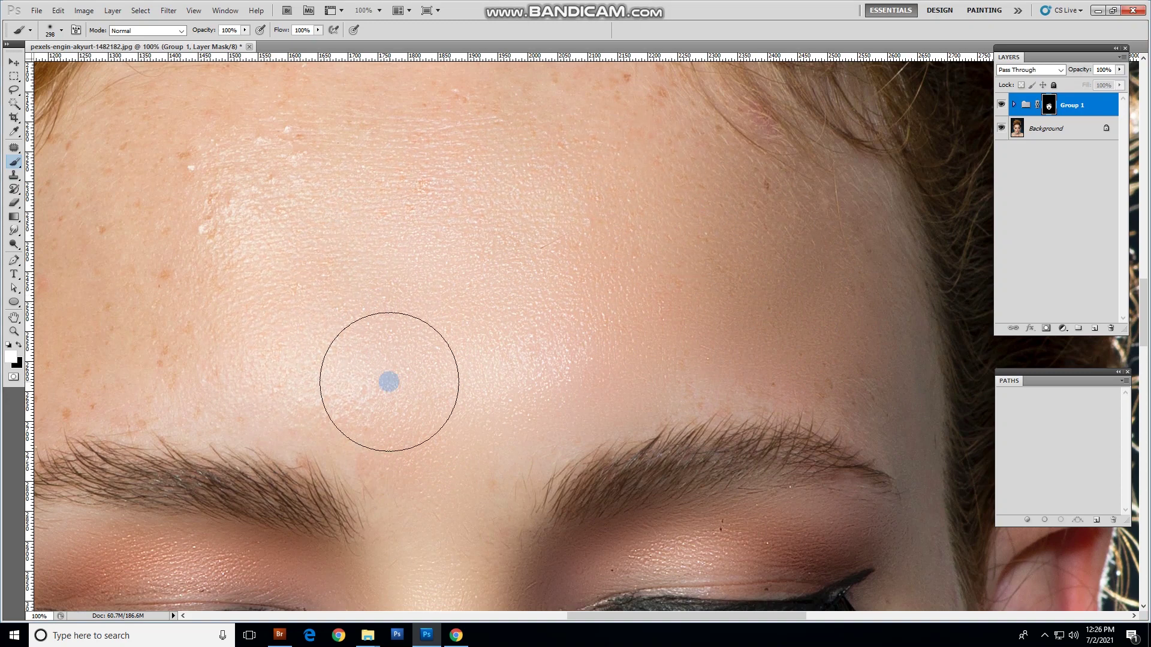
- Set the brush to 90 px and paint on the group's mask over the forehead and temple above the right-hand eyebrow
{"action": "right_click", "coordinate": [755, 331]}
{"action": "left_click_drag", "start_coordinate": [824, 358], "coordinate": [791, 312]}
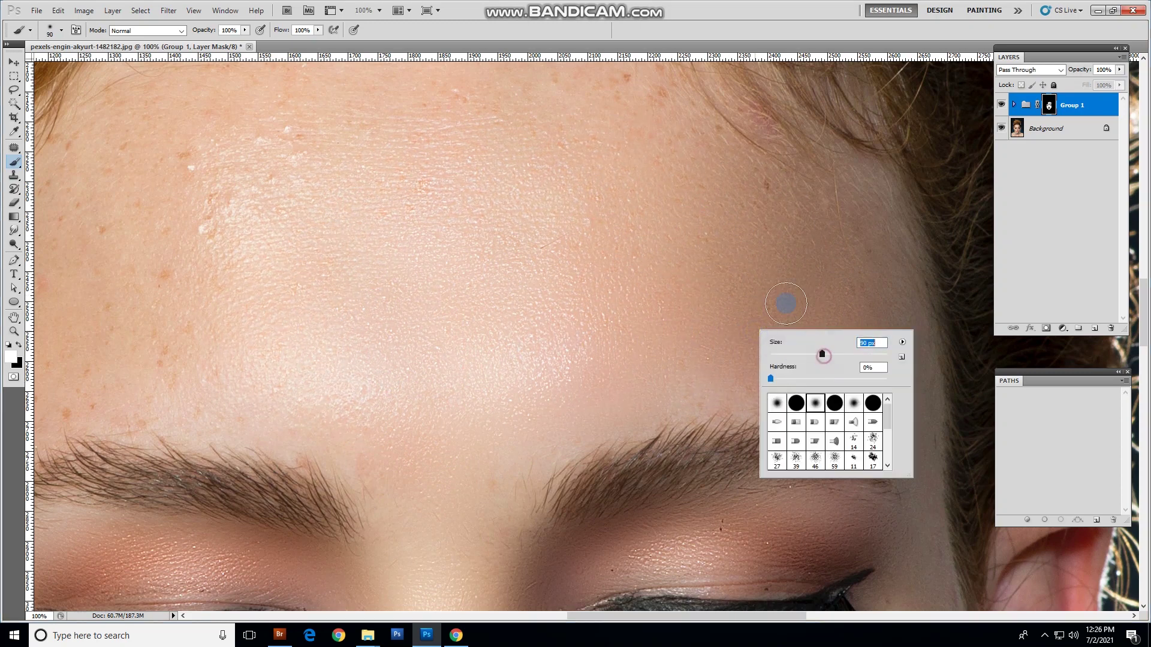
{"action": "left_click", "coordinate": [792, 312]}
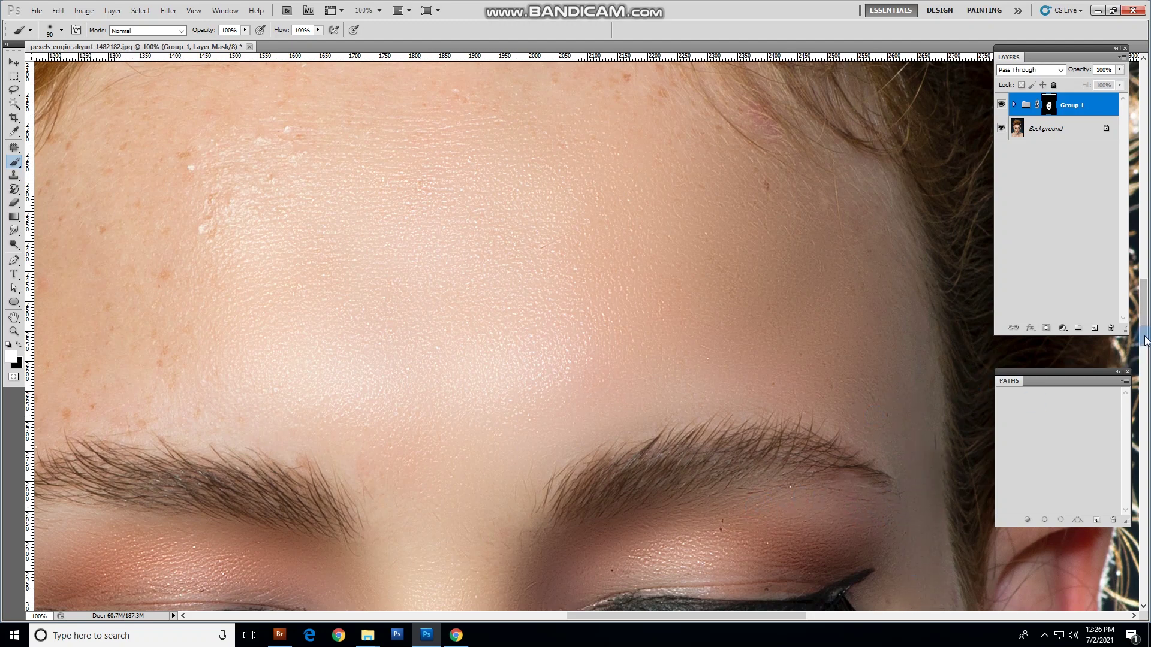
{"action": "scroll", "coordinate": [1147, 352], "scroll_direction": "down", "scroll_amount": 5}
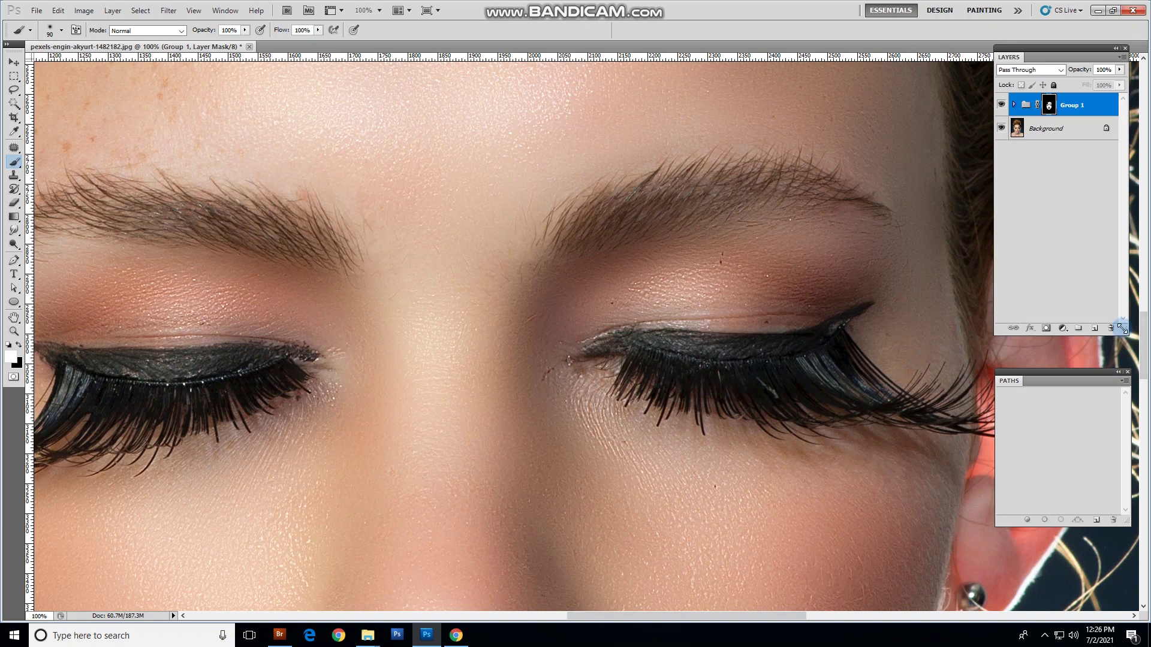
{"action": "scroll", "coordinate": [1146, 359], "scroll_direction": "down", "scroll_amount": 1}
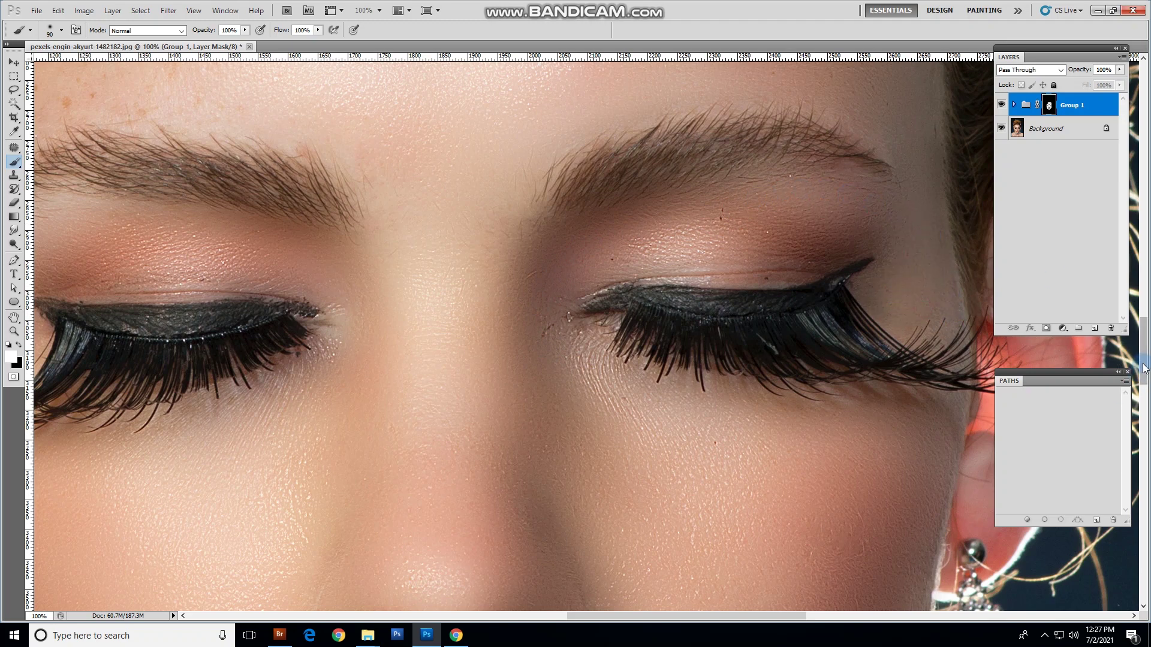
- Set the brush to 129 px and paint white on the group's mask across the upper forehead
{"action": "scroll", "coordinate": [1144, 312], "scroll_direction": "up", "scroll_amount": 8}
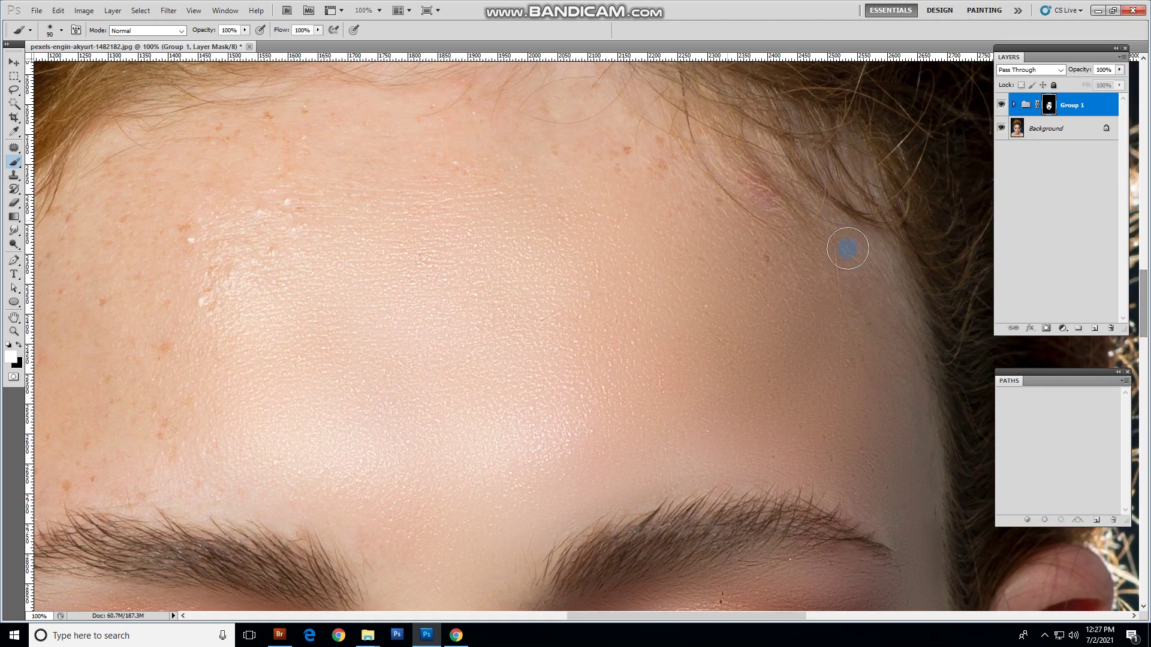
{"action": "right_click", "coordinate": [592, 135]}
{"action": "left_click_drag", "start_coordinate": [620, 162], "coordinate": [664, 162]}
{"action": "left_click", "coordinate": [476, 113]}
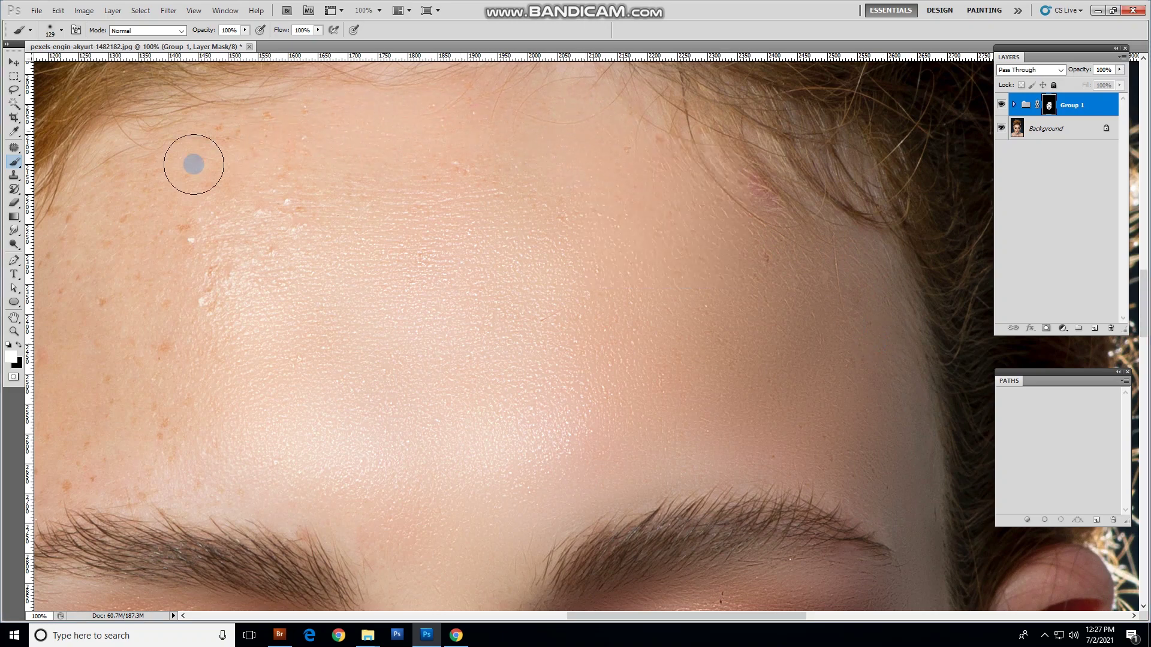
{"action": "left_click_drag", "start_coordinate": [460, 150], "coordinate": [480, 182]}
- Extend the mask painting along the hairline and over the left side of the forehead, and shorten the floating Layers panel
{"action": "left_click_drag", "start_coordinate": [1144, 300], "coordinate": [1144, 282]}
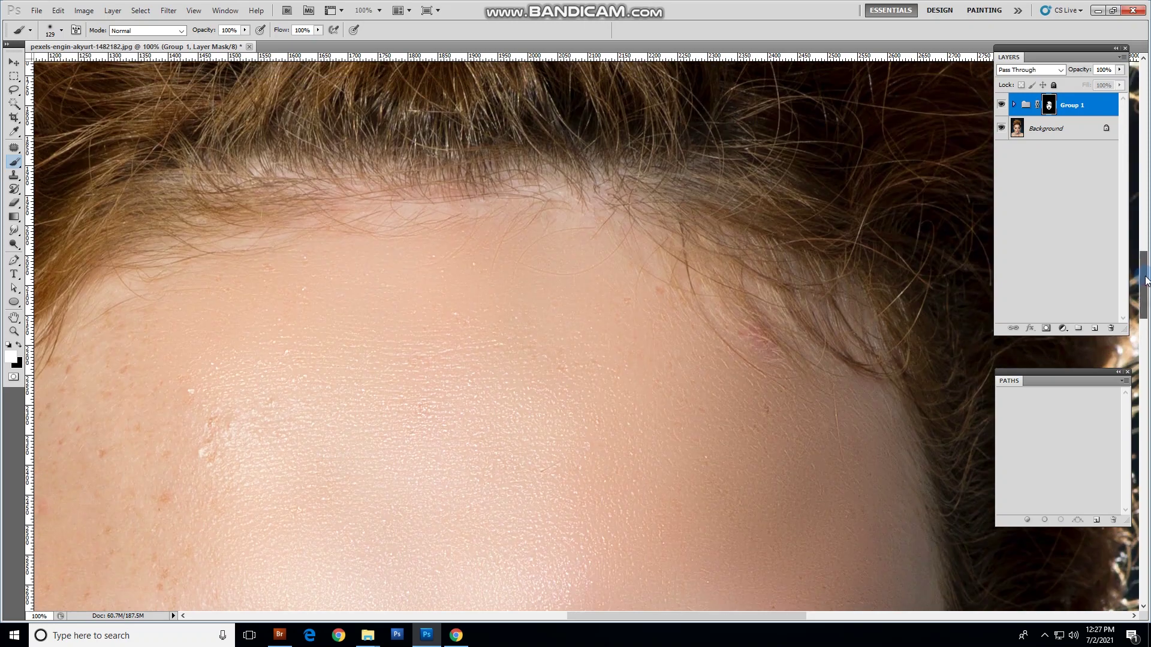
{"action": "mouse_move", "coordinate": [679, 290]}
{"action": "left_mouse_down"}
{"action": "mouse_move", "coordinate": [627, 329]}
{"action": "mouse_move", "coordinate": [385, 229]}
{"action": "mouse_move", "coordinate": [566, 223]}
{"action": "mouse_move", "coordinate": [198, 263]}
{"action": "mouse_move", "coordinate": [90, 347]}
{"action": "mouse_move", "coordinate": [191, 408]}
{"action": "left_mouse_up"}
{"action": "left_click_drag", "start_coordinate": [1144, 278], "coordinate": [1144, 289]}
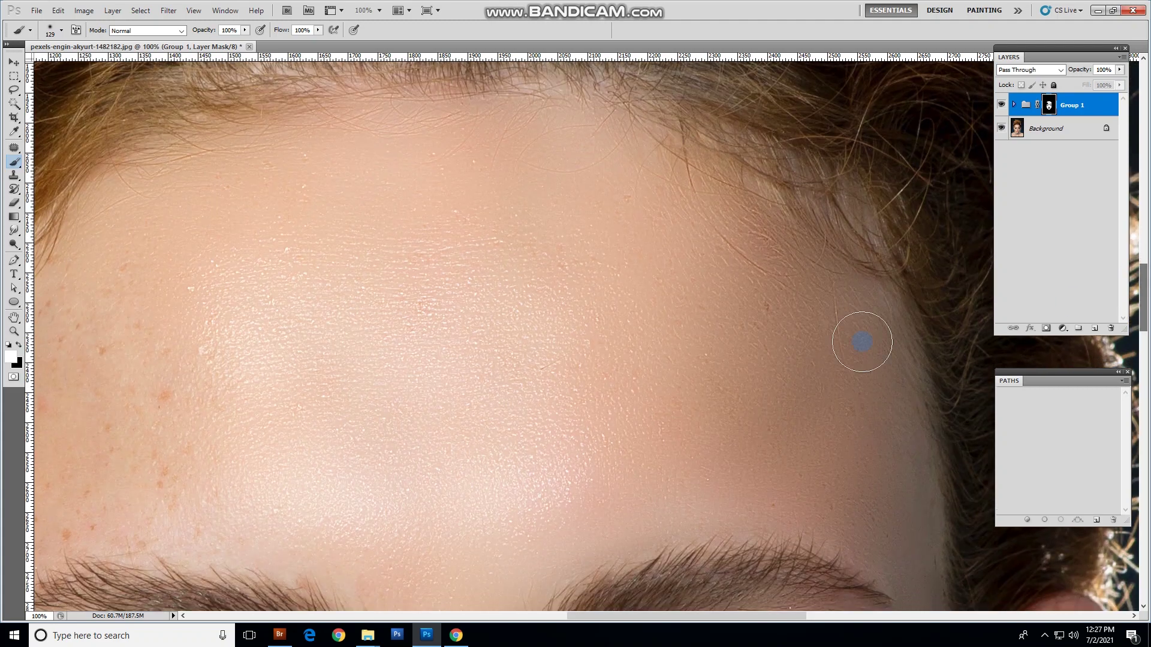
{"action": "left_click_drag", "start_coordinate": [633, 617], "coordinate": [562, 616]}
{"action": "mouse_move", "coordinate": [413, 397]}
{"action": "left_mouse_down"}
{"action": "mouse_move", "coordinate": [352, 384]}
{"action": "mouse_move", "coordinate": [439, 276]}
{"action": "mouse_move", "coordinate": [400, 337]}
{"action": "mouse_move", "coordinate": [487, 397]}
{"action": "mouse_move", "coordinate": [432, 471]}
{"action": "mouse_move", "coordinate": [548, 484]}
{"action": "mouse_move", "coordinate": [486, 428]}
{"action": "mouse_move", "coordinate": [468, 466]}
{"action": "mouse_move", "coordinate": [550, 510]}
{"action": "mouse_move", "coordinate": [519, 529]}
{"action": "mouse_move", "coordinate": [322, 531]}
{"action": "mouse_move", "coordinate": [437, 415]}
{"action": "mouse_move", "coordinate": [404, 394]}
{"action": "mouse_move", "coordinate": [342, 397]}
{"action": "mouse_move", "coordinate": [376, 296]}
{"action": "left_mouse_up"}
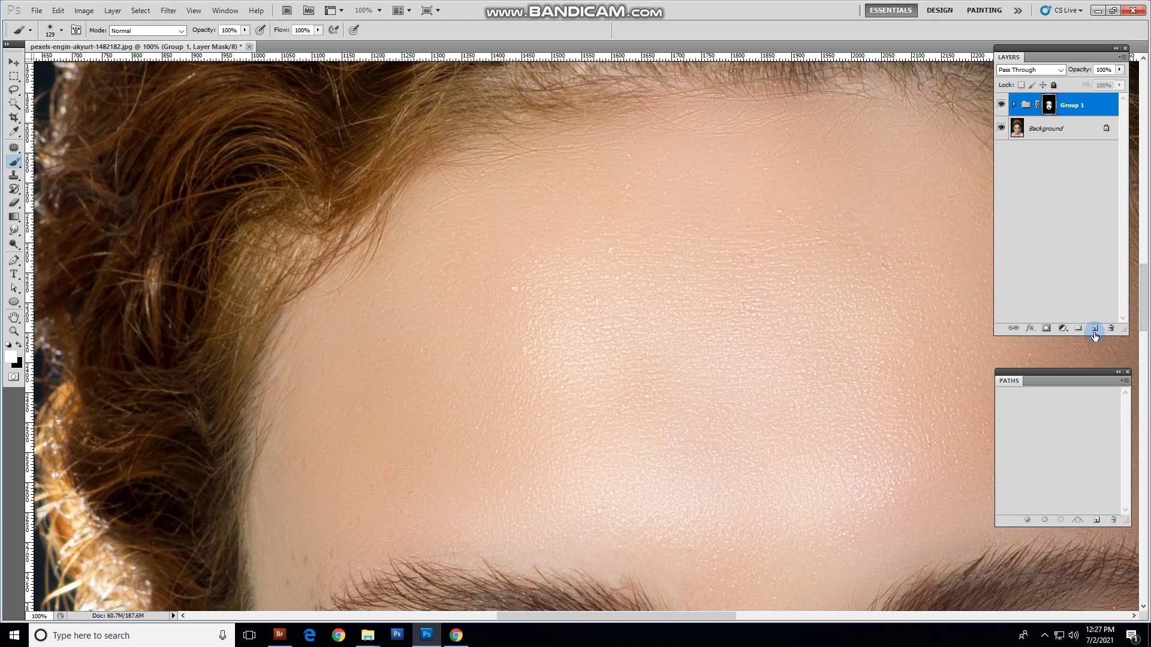
{"action": "left_click_drag", "start_coordinate": [1085, 333], "coordinate": [1085, 271]}
- Set the brush to 65 px and paint on the group's mask over the left-hand temple and around the eye and eyebrow
{"action": "left_click_drag", "start_coordinate": [1143, 297], "coordinate": [1143, 333]}
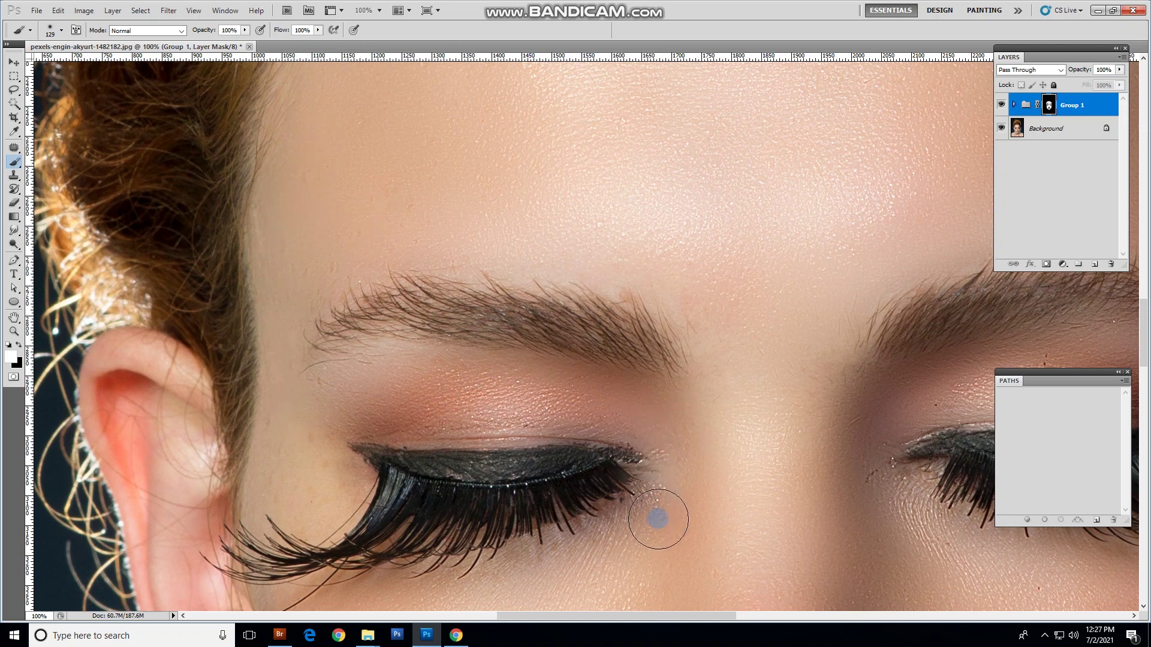
{"action": "right_click", "coordinate": [364, 368]}
{"action": "left_click_drag", "start_coordinate": [406, 375], "coordinate": [329, 386]}
{"action": "key", "text": "Return"}
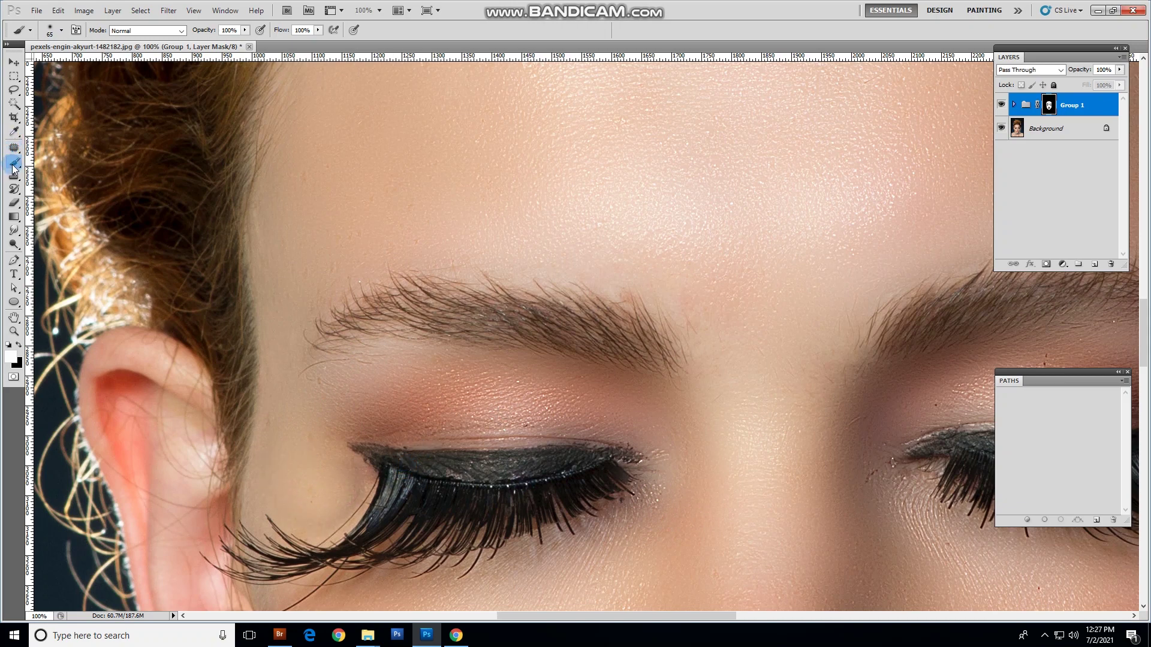
{"action": "left_click_drag", "start_coordinate": [560, 492], "coordinate": [402, 382]}
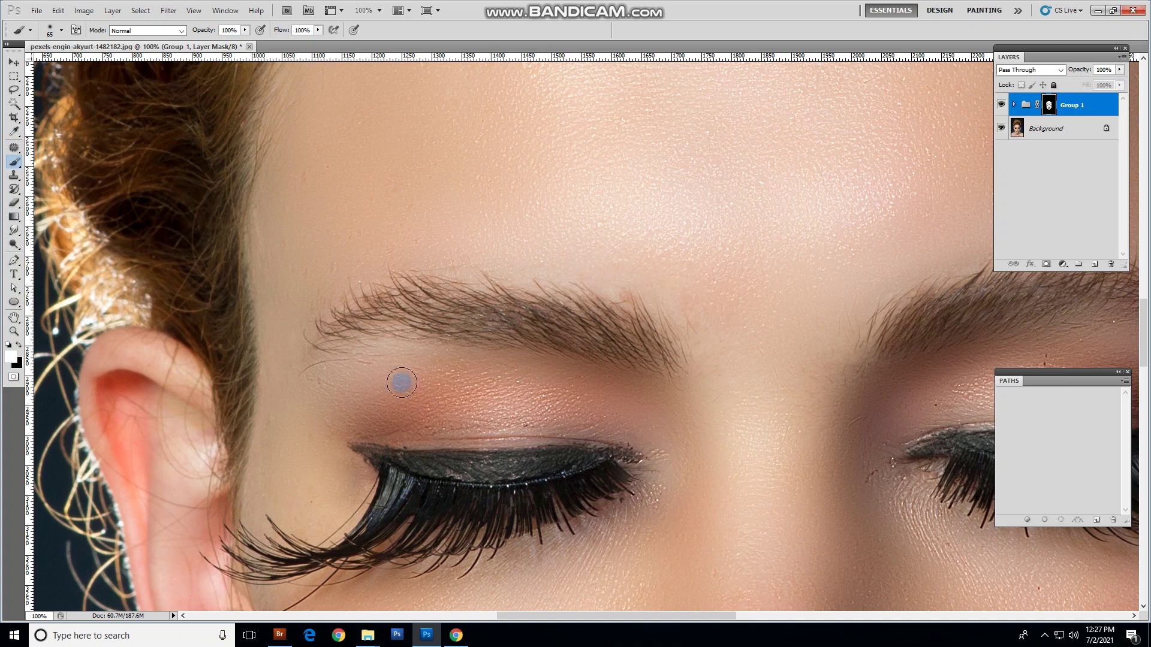
{"action": "left_click", "coordinate": [144, 471]}
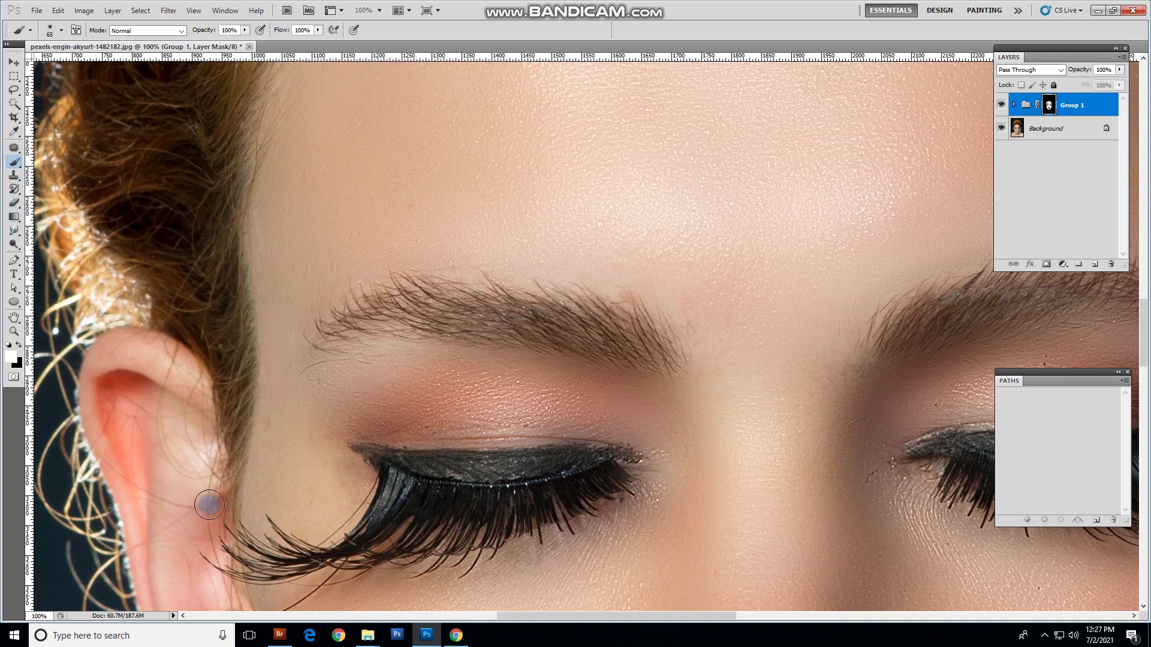
{"action": "mouse_move", "coordinate": [275, 476]}
{"action": "left_mouse_down"}
{"action": "mouse_move", "coordinate": [297, 446]}
{"action": "mouse_move", "coordinate": [303, 505]}
{"action": "mouse_move", "coordinate": [274, 485]}
{"action": "mouse_move", "coordinate": [285, 426]}
{"action": "mouse_move", "coordinate": [307, 445]}
{"action": "mouse_move", "coordinate": [316, 499]}
{"action": "mouse_move", "coordinate": [274, 490]}
{"action": "mouse_move", "coordinate": [274, 426]}
{"action": "mouse_move", "coordinate": [271, 465]}
{"action": "mouse_move", "coordinate": [319, 423]}
{"action": "mouse_move", "coordinate": [292, 367]}
{"action": "left_mouse_up"}
{"action": "mouse_move", "coordinate": [272, 425]}
{"action": "left_mouse_down"}
{"action": "mouse_move", "coordinate": [287, 490]}
{"action": "mouse_move", "coordinate": [292, 424]}
{"action": "mouse_move", "coordinate": [293, 515]}
{"action": "mouse_move", "coordinate": [399, 454]}
{"action": "mouse_move", "coordinate": [409, 430]}
{"action": "mouse_move", "coordinate": [340, 262]}
{"action": "mouse_move", "coordinate": [295, 307]}
{"action": "mouse_move", "coordinate": [404, 214]}
{"action": "mouse_move", "coordinate": [445, 211]}
{"action": "mouse_move", "coordinate": [296, 144]}
{"action": "mouse_move", "coordinate": [716, 286]}
{"action": "left_mouse_up"}
- Check the retouched brow and face, set the brush to 91 px, and paint the group's mask over the left cheek and jaw
{"action": "left_click", "coordinate": [18, 332]}
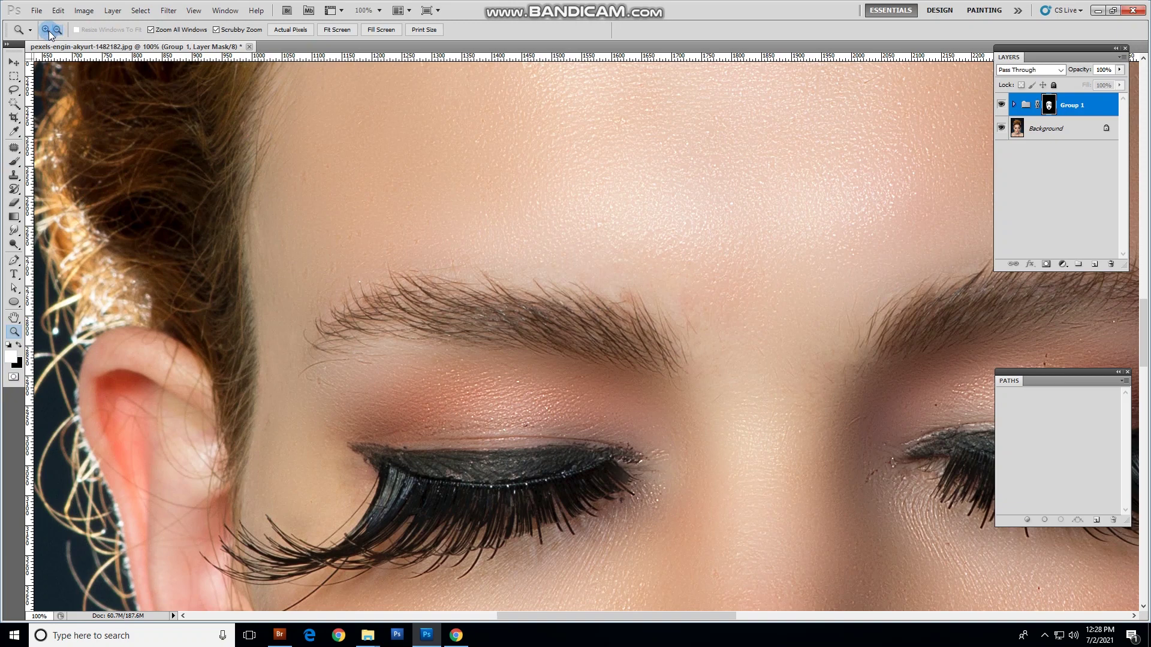
{"action": "left_click", "coordinate": [409, 352]}
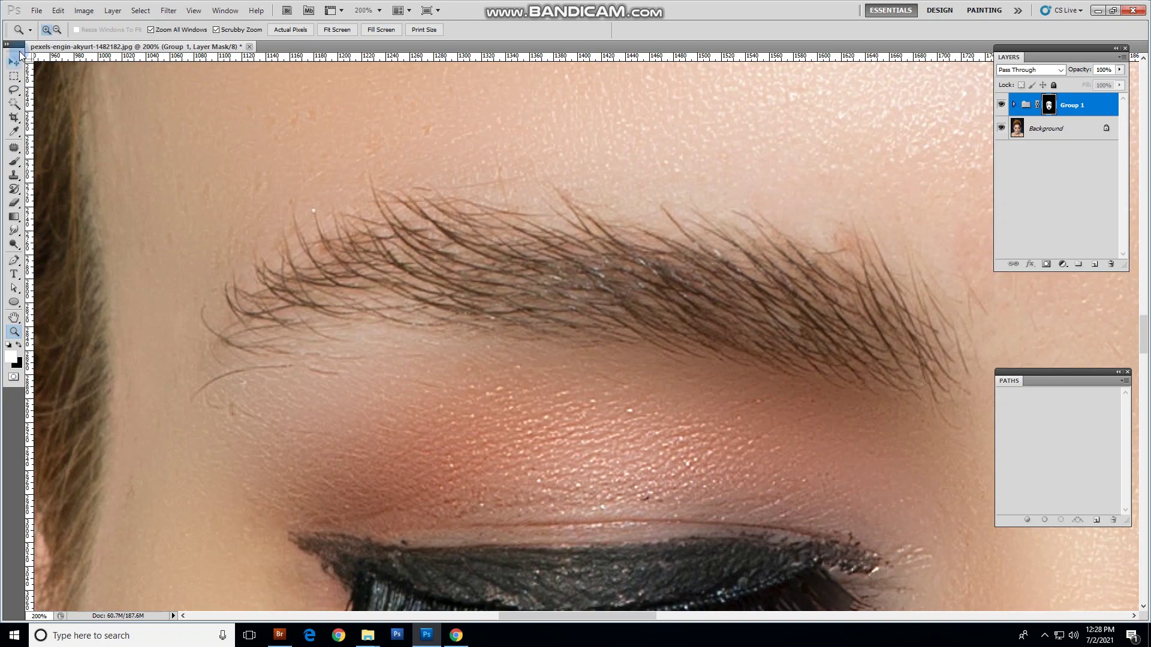
{"action": "left_click", "coordinate": [457, 313]}
{"action": "left_click", "coordinate": [643, 175]}
{"action": "left_click", "coordinate": [714, 295]}
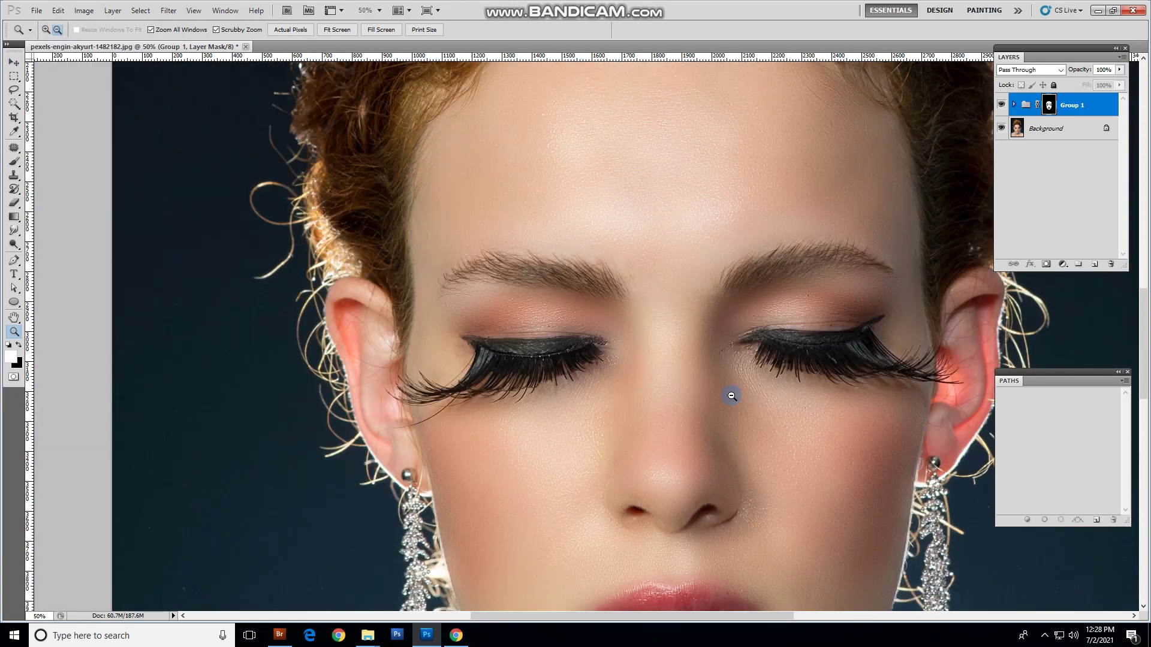
{"action": "scroll", "coordinate": [599, 336], "scroll_direction": "down", "scroll_amount": 3}
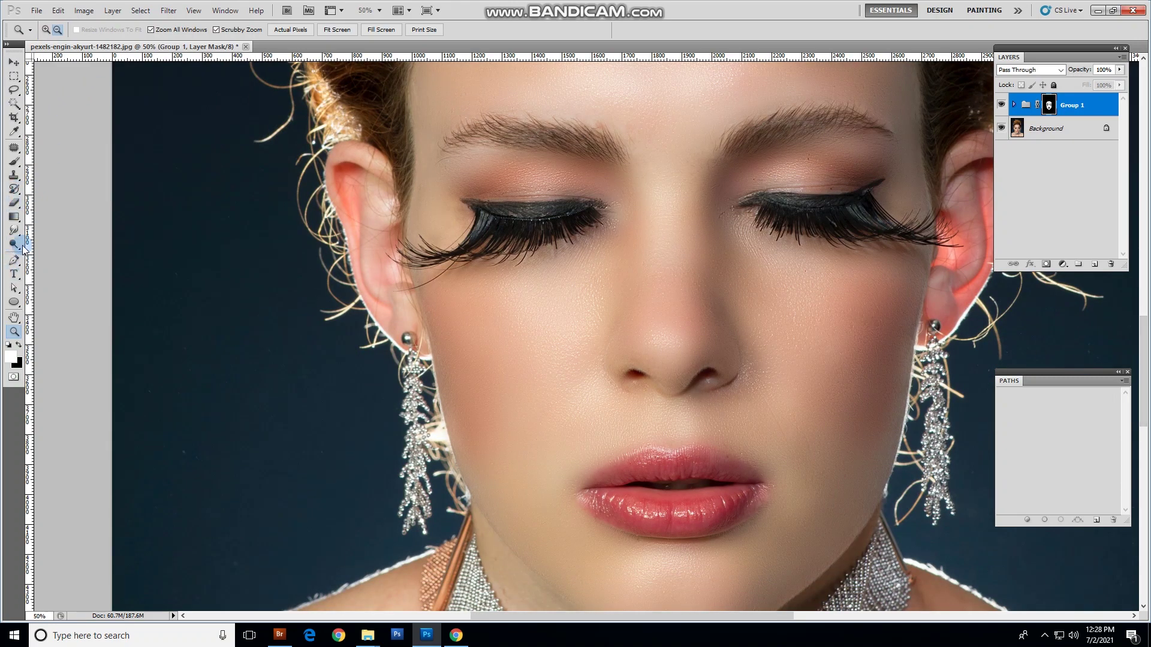
{"action": "left_click", "coordinate": [15, 161]}
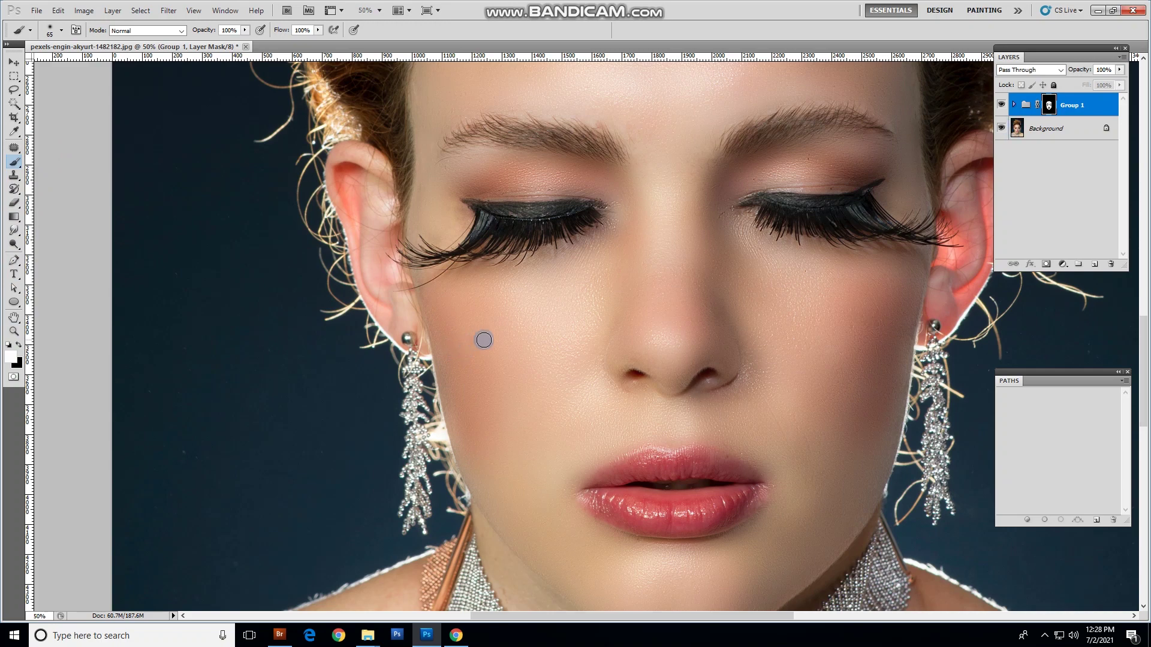
{"action": "right_click", "coordinate": [483, 340]}
{"action": "key", "text": "Return"}
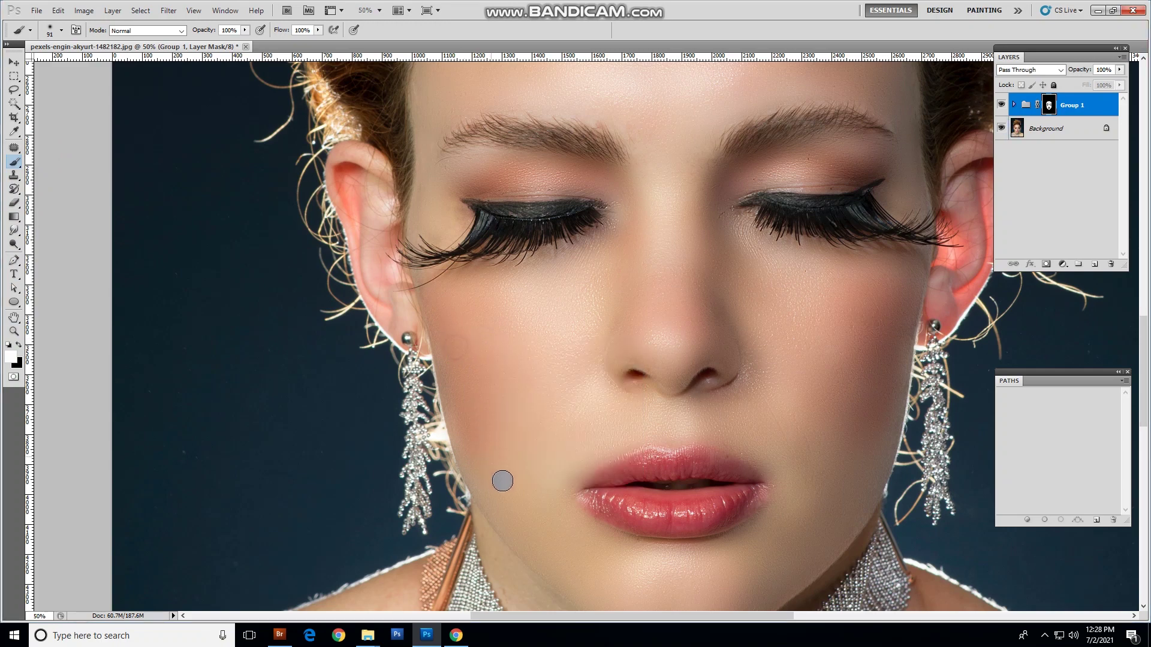
{"action": "right_click", "coordinate": [474, 422]}
{"action": "key", "text": "Return"}
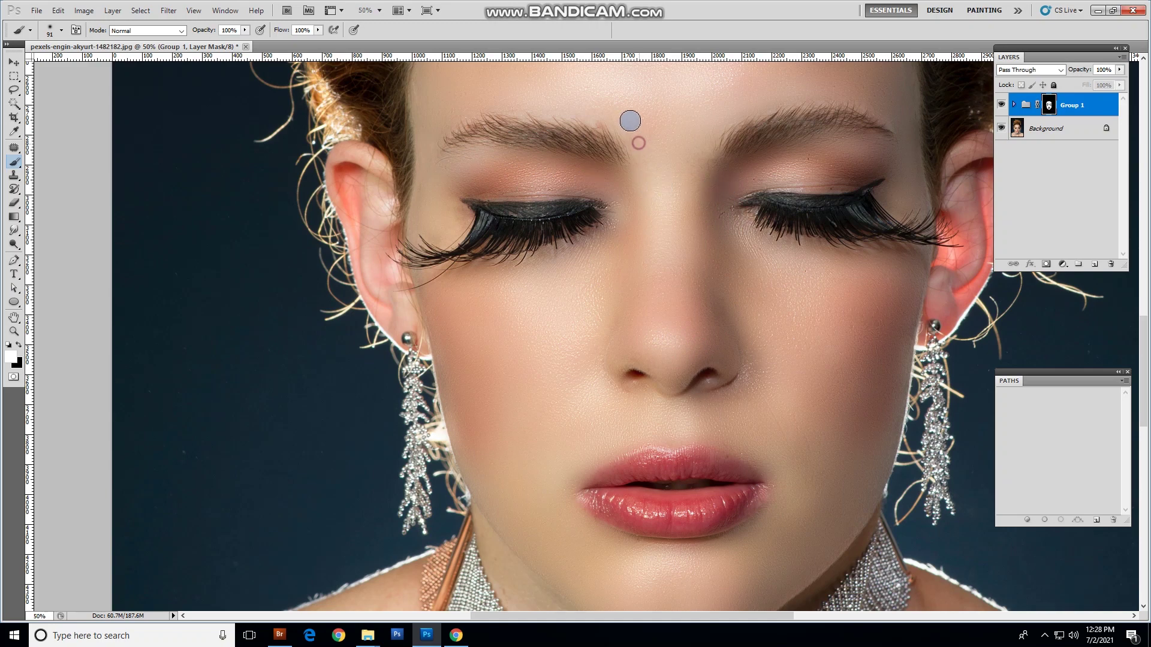
{"action": "mouse_move", "coordinate": [1145, 347]}
{"action": "left_mouse_down"}
{"action": "mouse_move", "coordinate": [1145, 294]}
{"action": "mouse_move", "coordinate": [1146, 415]}
{"action": "left_mouse_up"}
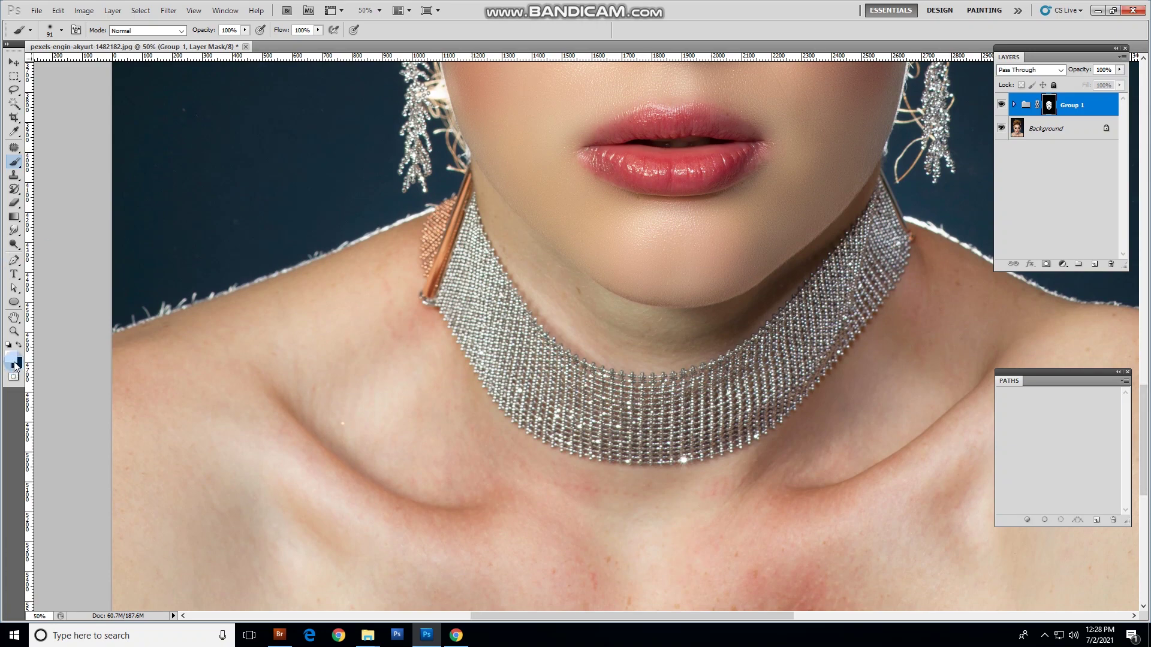
- Set the brush to 174 px and paint white on the group's mask over the left-hand collarbone and the skin just below the choker
{"action": "left_click", "coordinate": [18, 333]}
{"action": "left_click", "coordinate": [680, 324], "text": "alt"}
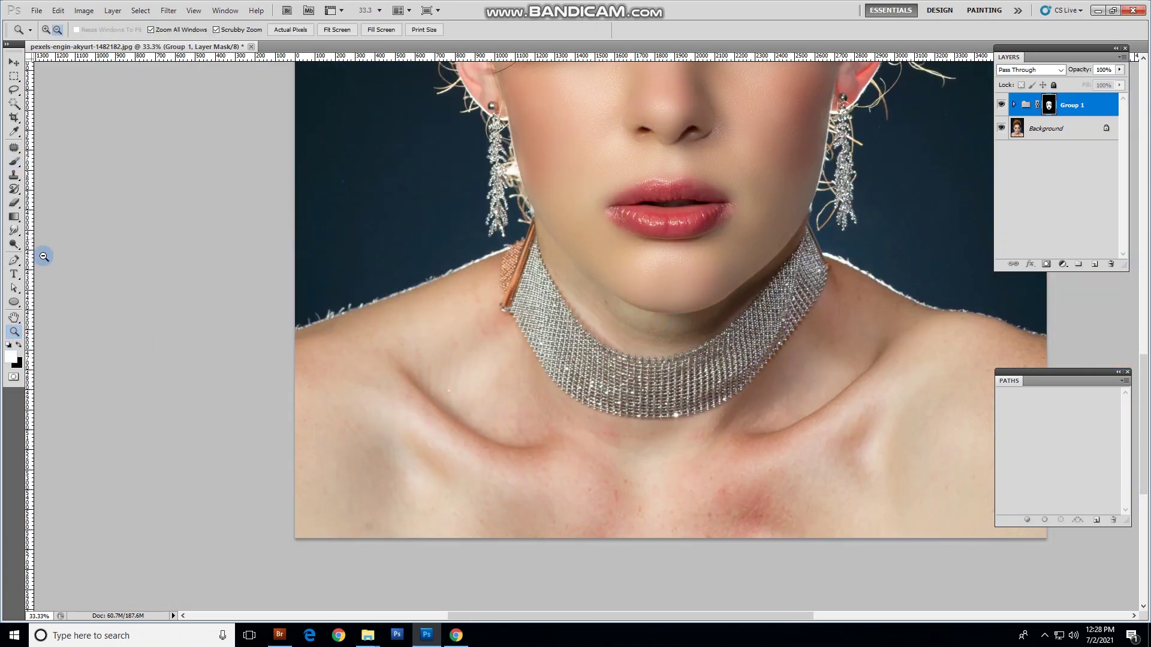
{"action": "left_click", "coordinate": [692, 340]}
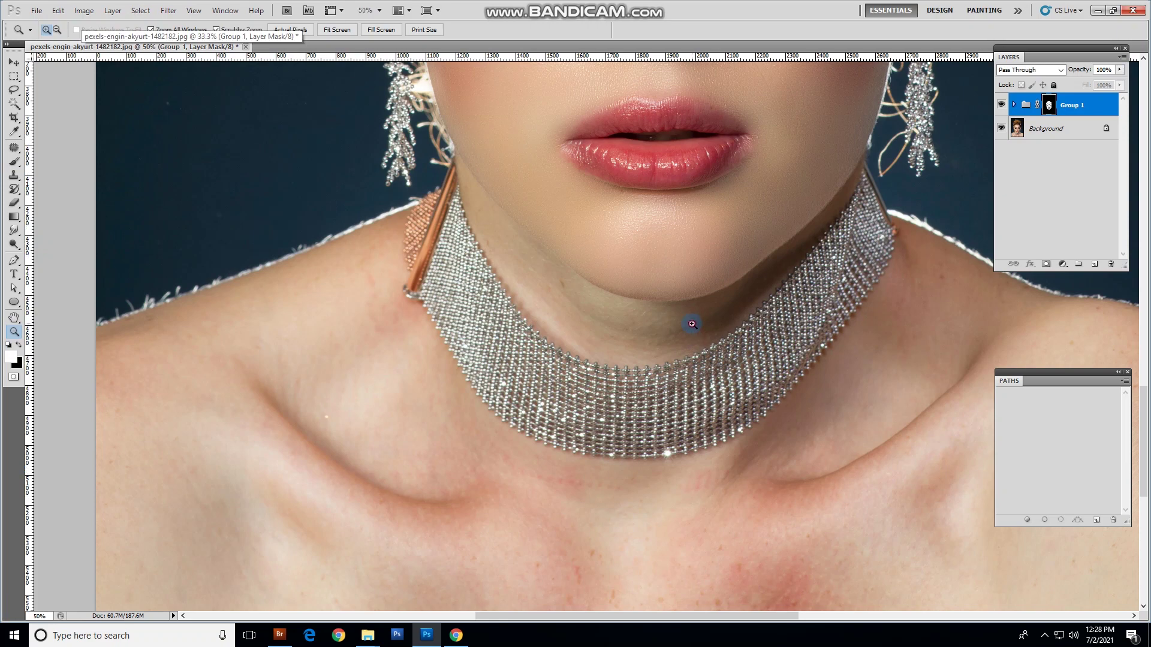
{"action": "left_click", "coordinate": [696, 323]}
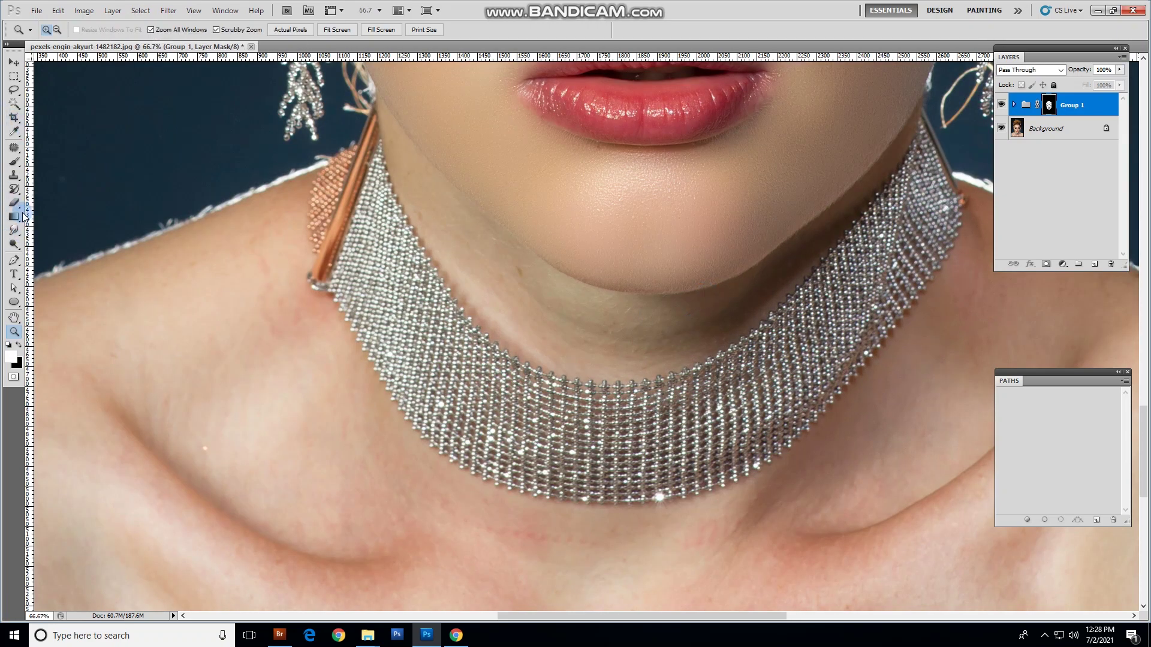
{"action": "left_click", "coordinate": [19, 166]}
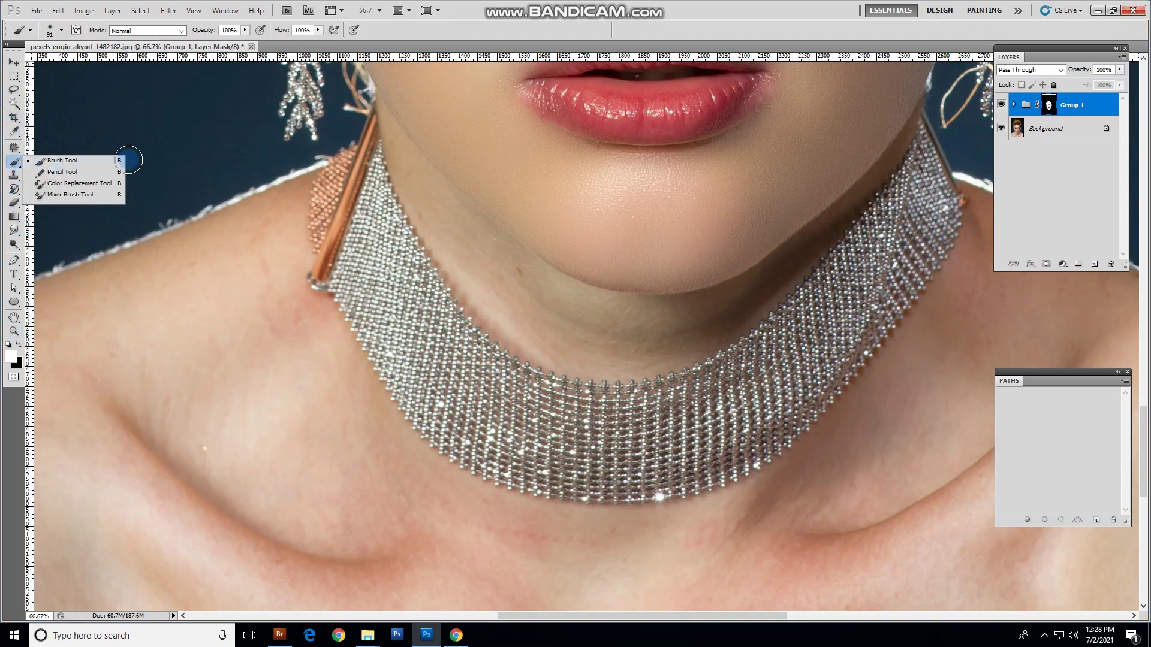
{"action": "left_click", "coordinate": [81, 162]}
{"action": "right_click", "coordinate": [249, 255]}
{"action": "left_click_drag", "start_coordinate": [318, 264], "coordinate": [347, 264]}
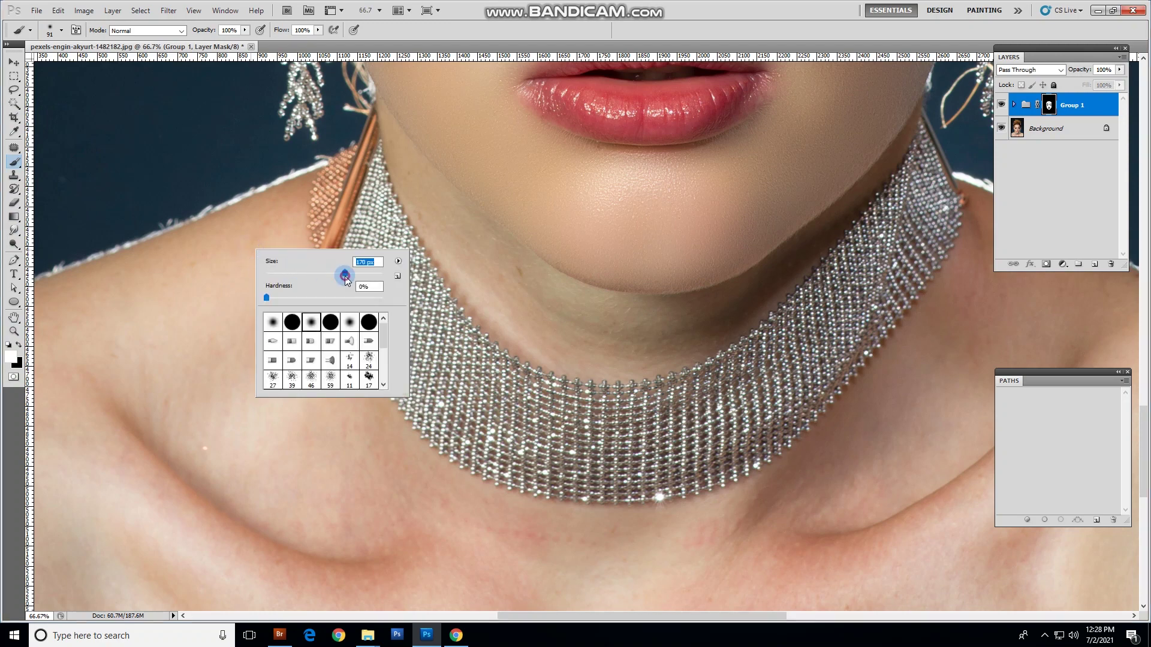
{"action": "left_click", "coordinate": [221, 237]}
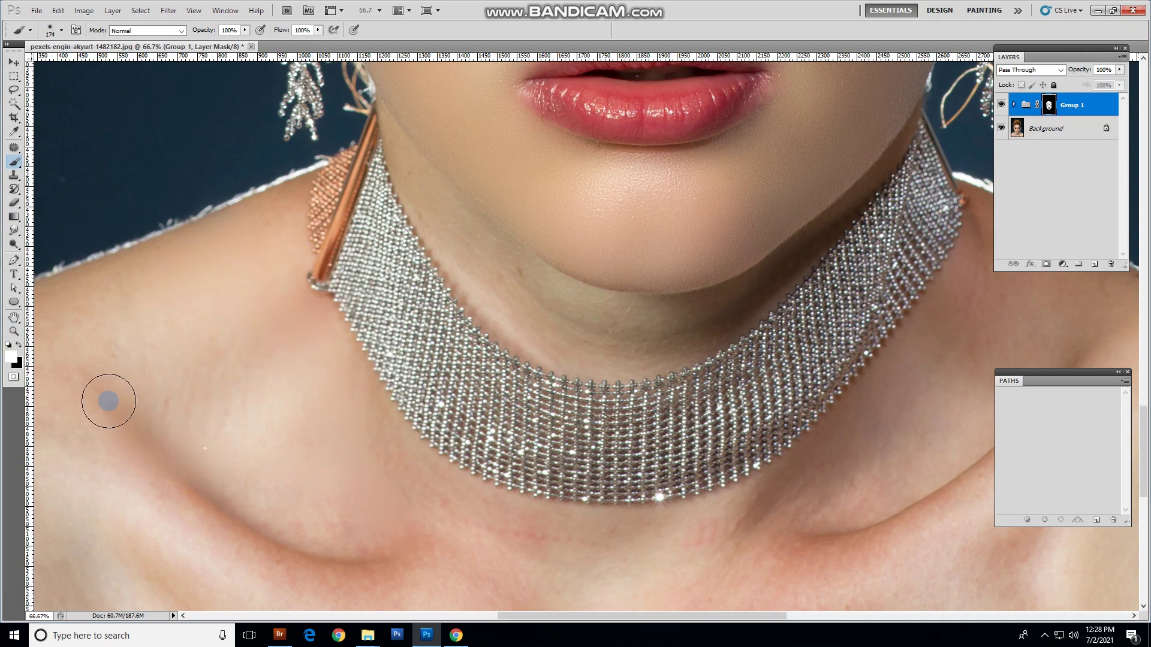
{"action": "left_click_drag", "start_coordinate": [206, 473], "coordinate": [363, 547]}
{"action": "mouse_move", "coordinate": [487, 591]}
{"action": "left_mouse_down"}
{"action": "mouse_move", "coordinate": [405, 510]}
{"action": "mouse_move", "coordinate": [507, 548]}
{"action": "mouse_move", "coordinate": [197, 377]}
{"action": "mouse_move", "coordinate": [419, 544]}
{"action": "mouse_move", "coordinate": [735, 544]}
{"action": "mouse_move", "coordinate": [512, 540]}
{"action": "mouse_move", "coordinate": [576, 543]}
{"action": "mouse_move", "coordinate": [895, 464]}
{"action": "mouse_move", "coordinate": [730, 543]}
{"action": "mouse_move", "coordinate": [841, 528]}
{"action": "mouse_move", "coordinate": [702, 316]}
{"action": "left_mouse_up"}
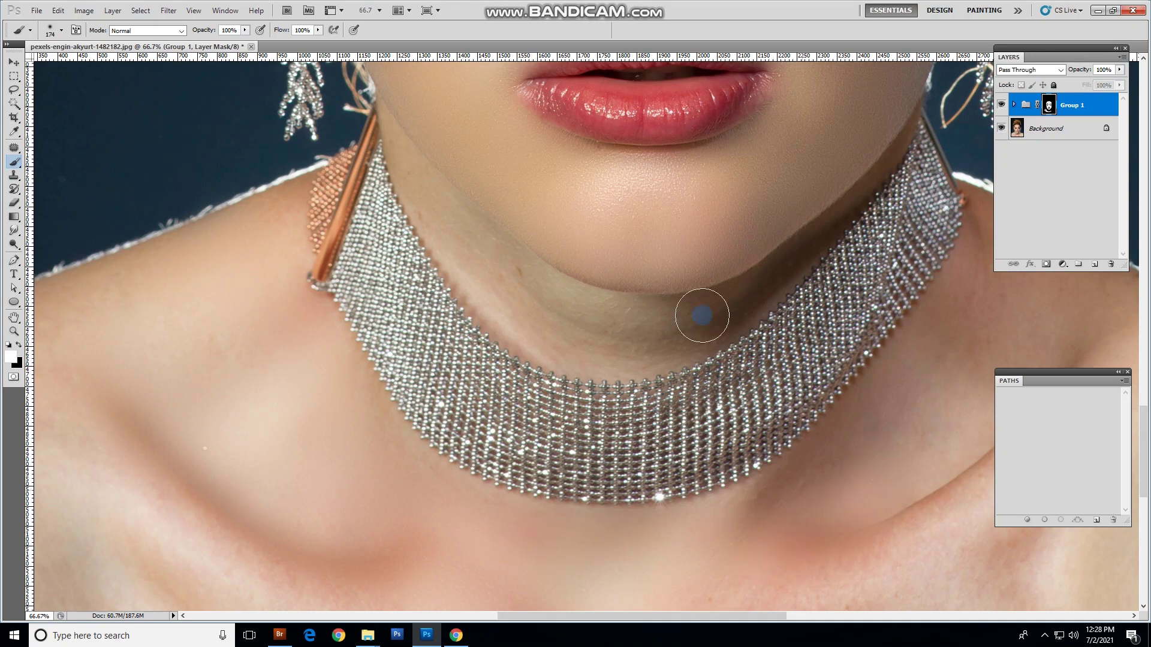
- Set the brush to 74 px and paint the group's mask over the neck strip between the chin and the choker
{"action": "right_click", "coordinate": [468, 205]}
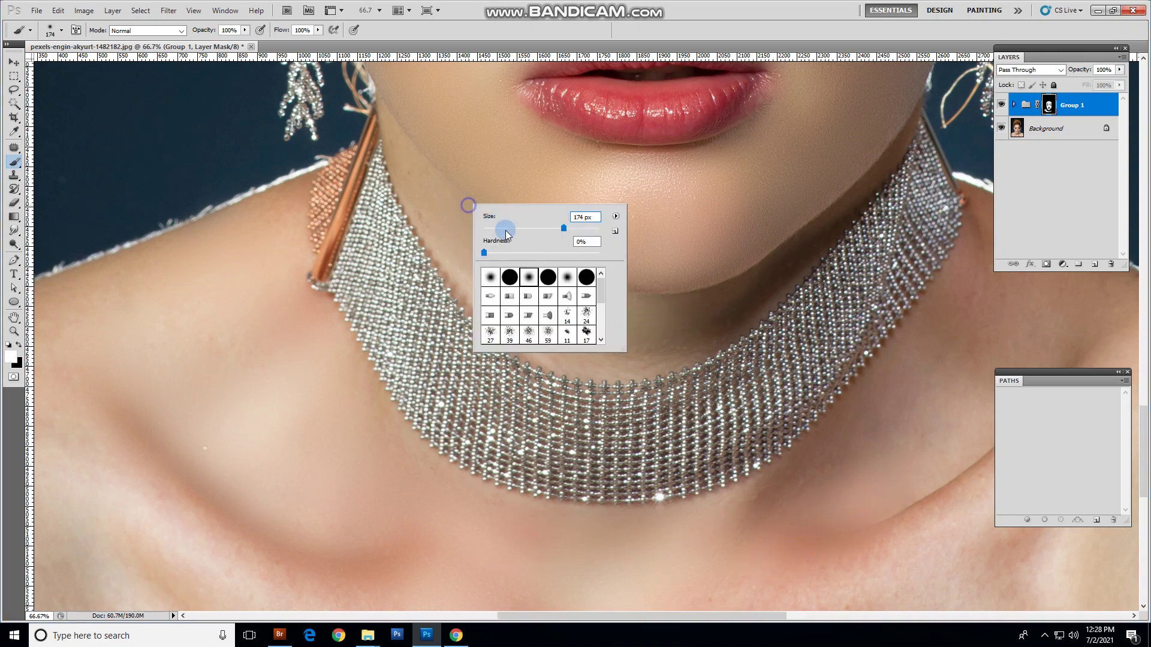
{"action": "left_click", "coordinate": [414, 180]}
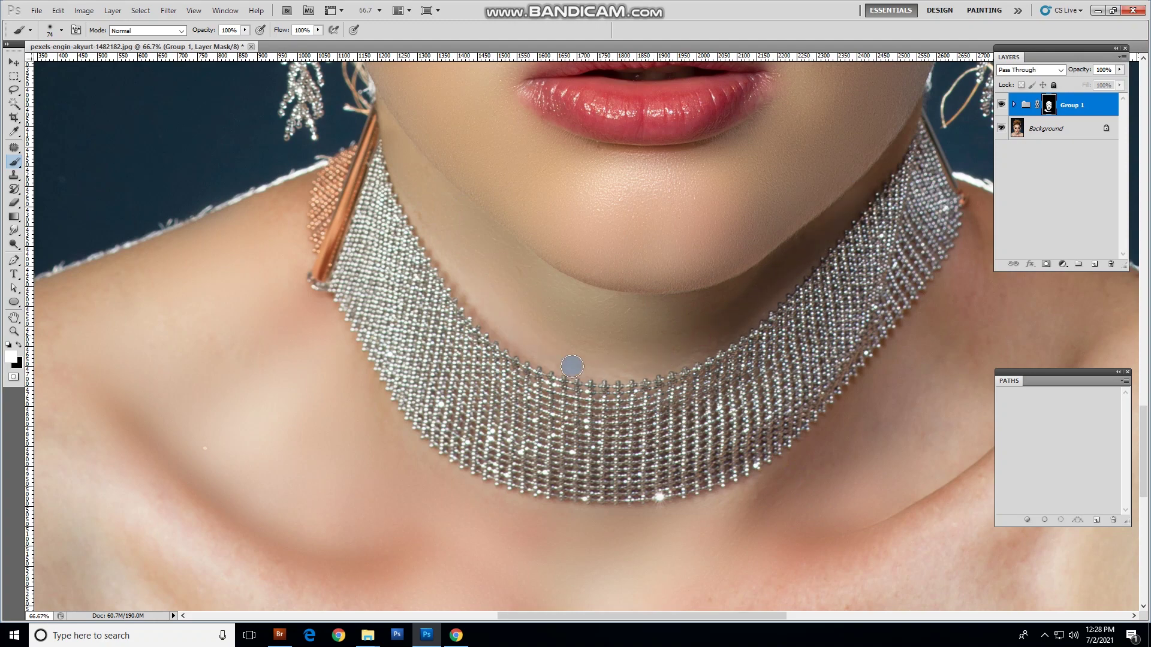
- Set the brush to 432 px and paint the group's mask over the central and left-hand chest below the collarbones
{"action": "left_click_drag", "start_coordinate": [1146, 426], "coordinate": [1146, 465]}
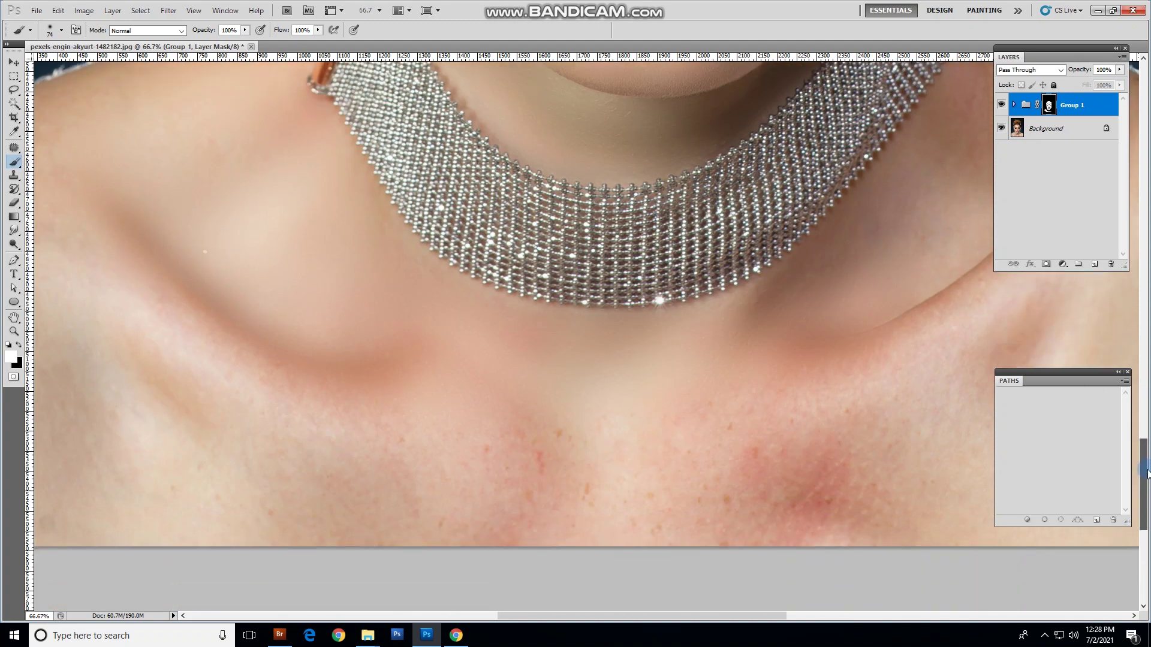
{"action": "right_click", "coordinate": [557, 264]}
{"action": "right_click", "coordinate": [477, 324]}
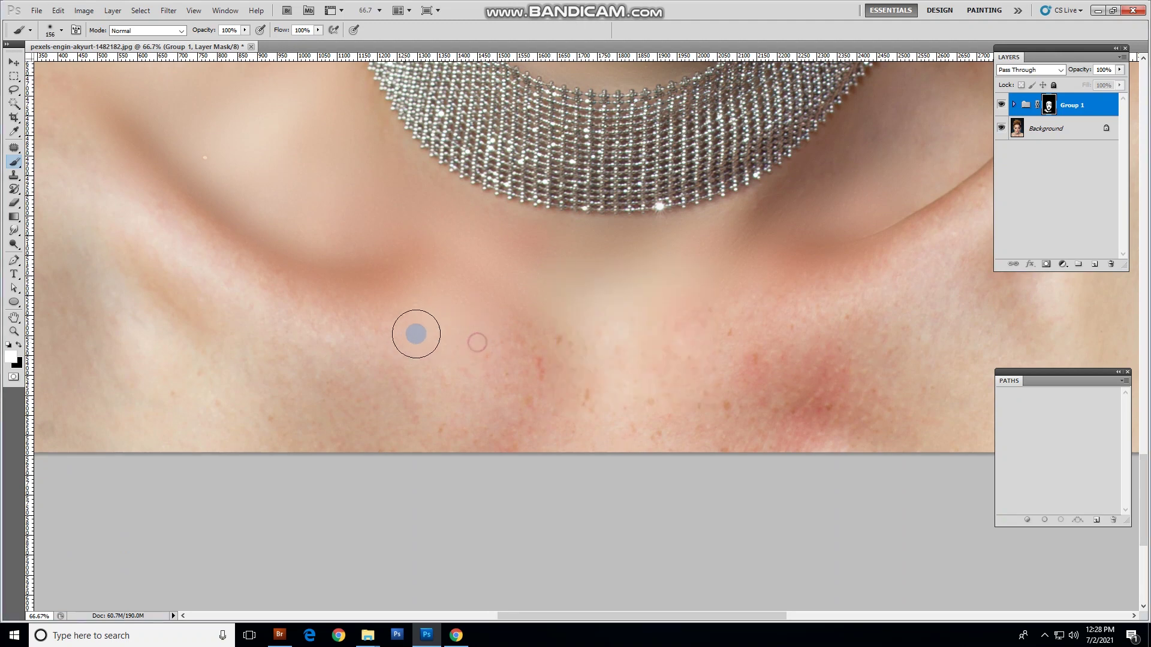
{"action": "left_click_drag", "start_coordinate": [529, 347], "coordinate": [565, 351]}
{"action": "left_click", "coordinate": [589, 348]}
{"action": "mouse_move", "coordinate": [423, 326]}
{"action": "left_mouse_down"}
{"action": "mouse_move", "coordinate": [318, 342]}
{"action": "mouse_move", "coordinate": [840, 342]}
{"action": "mouse_move", "coordinate": [304, 374]}
{"action": "mouse_move", "coordinate": [243, 406]}
{"action": "left_mouse_up"}
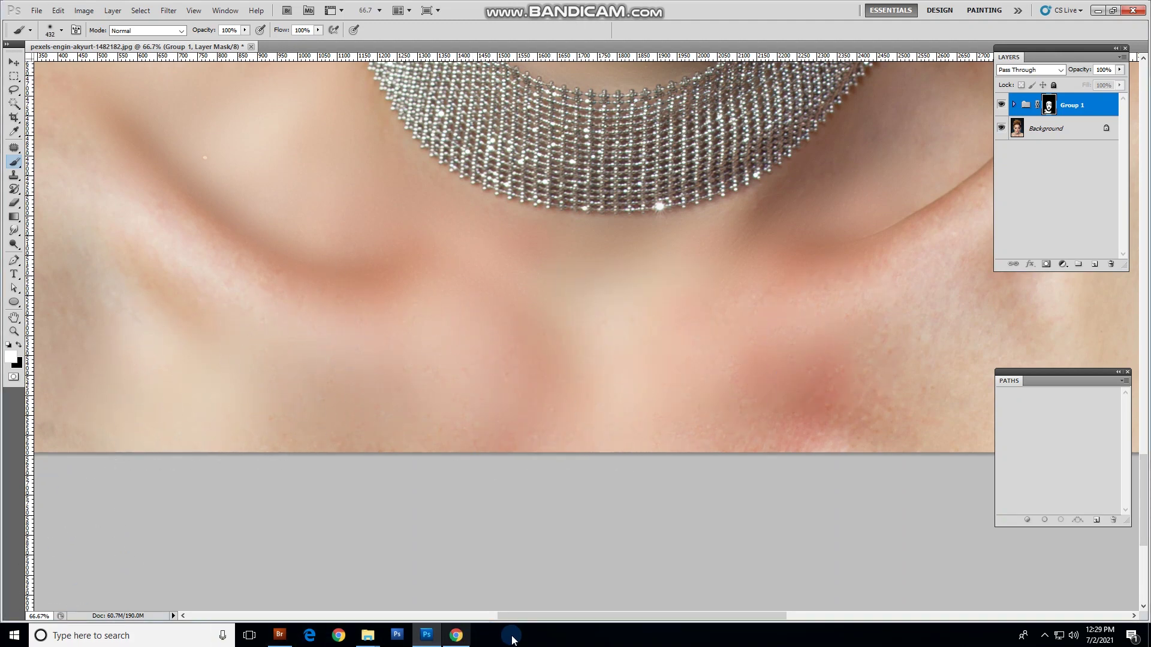
{"action": "left_click_drag", "start_coordinate": [522, 617], "coordinate": [448, 616]}
{"action": "mouse_move", "coordinate": [406, 398]}
{"action": "left_mouse_down"}
{"action": "mouse_move", "coordinate": [358, 350]}
{"action": "mouse_move", "coordinate": [469, 297]}
{"action": "mouse_move", "coordinate": [289, 168]}
{"action": "mouse_move", "coordinate": [475, 274]}
{"action": "mouse_move", "coordinate": [419, 314]}
{"action": "mouse_move", "coordinate": [442, 240]}
{"action": "mouse_move", "coordinate": [359, 190]}
{"action": "mouse_move", "coordinate": [230, 215]}
{"action": "mouse_move", "coordinate": [551, 282]}
{"action": "mouse_move", "coordinate": [218, 415]}
{"action": "mouse_move", "coordinate": [537, 442]}
{"action": "mouse_move", "coordinate": [660, 304]}
{"action": "mouse_move", "coordinate": [670, 255]}
{"action": "mouse_move", "coordinate": [606, 188]}
{"action": "left_mouse_up"}
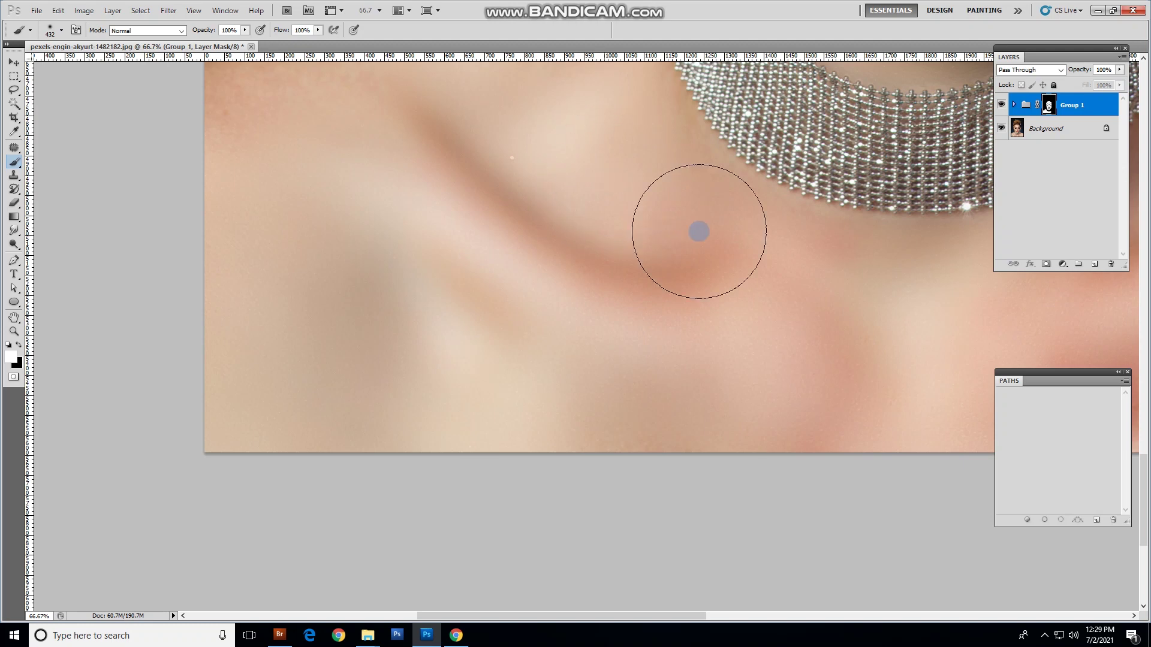
- Set the brush to 97 px and paint the group's mask along the upper edge of the left-hand shoulder
{"action": "left_click_drag", "start_coordinate": [1142, 479], "coordinate": [1142, 447]}
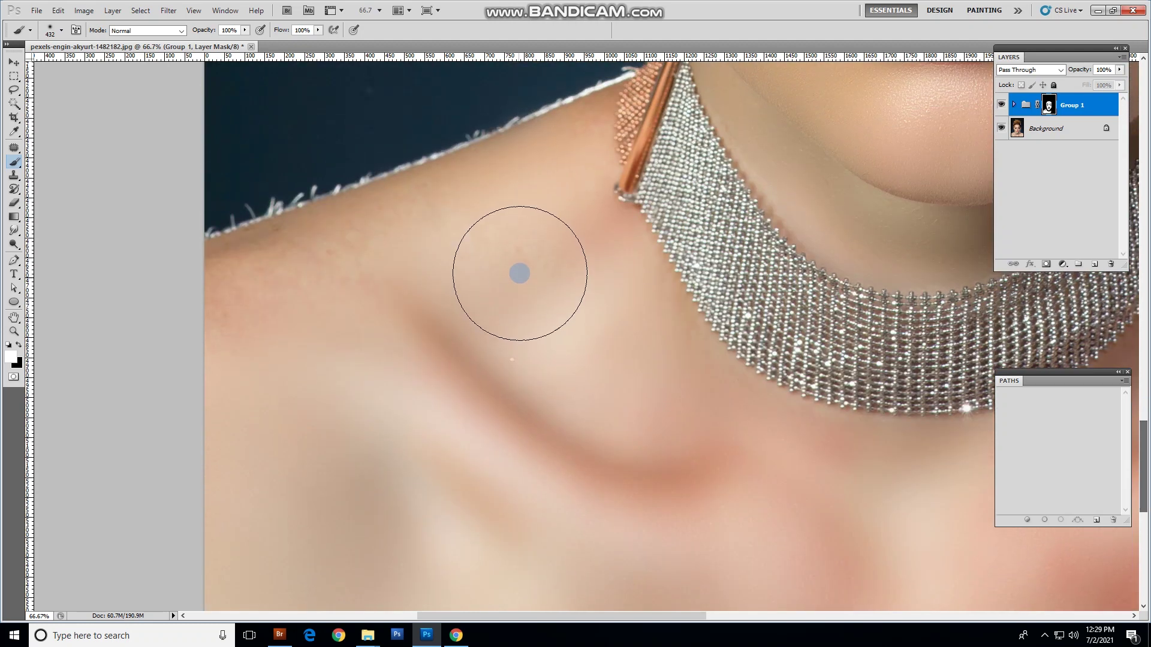
{"action": "right_click", "coordinate": [478, 260]}
{"action": "left_click", "coordinate": [547, 282]}
{"action": "mouse_move", "coordinate": [593, 121]}
{"action": "left_mouse_down"}
{"action": "mouse_move", "coordinate": [594, 112]}
{"action": "mouse_move", "coordinate": [232, 287]}
{"action": "left_mouse_up"}
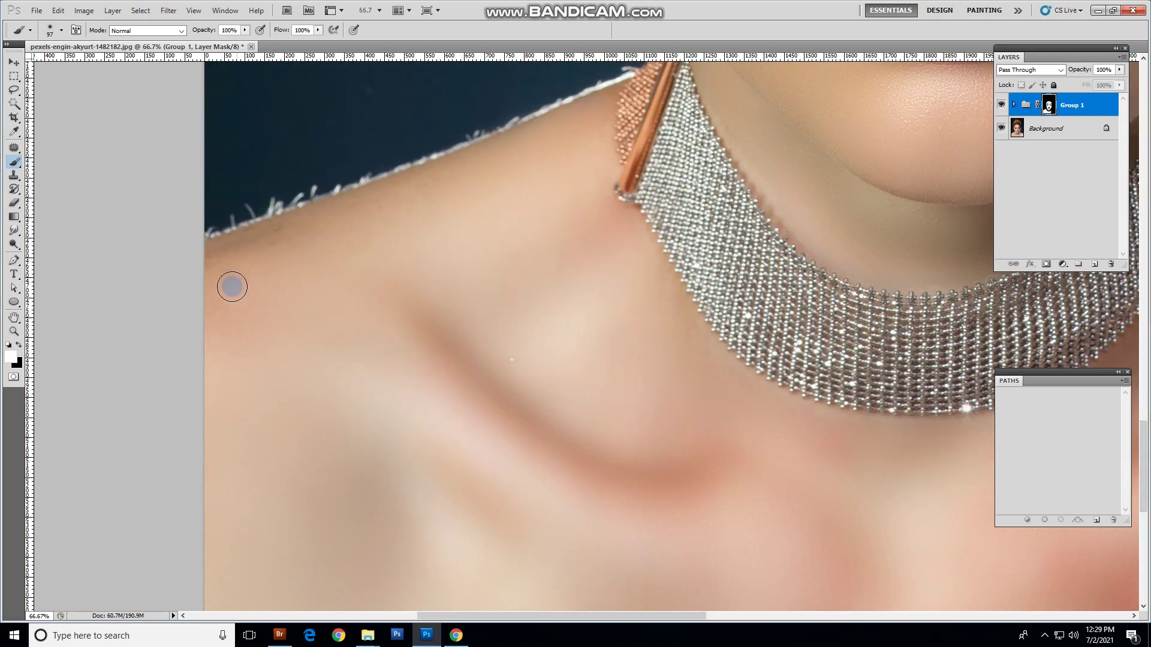
- Set the brush to 189 px and paint the group's mask over the right-hand side of the neck and the collarbone hollow
{"action": "left_click_drag", "start_coordinate": [491, 615], "coordinate": [689, 605]}
{"action": "right_click", "coordinate": [505, 346]}
{"action": "left_click_drag", "start_coordinate": [579, 365], "coordinate": [594, 365]}
{"action": "left_click", "coordinate": [554, 296]}
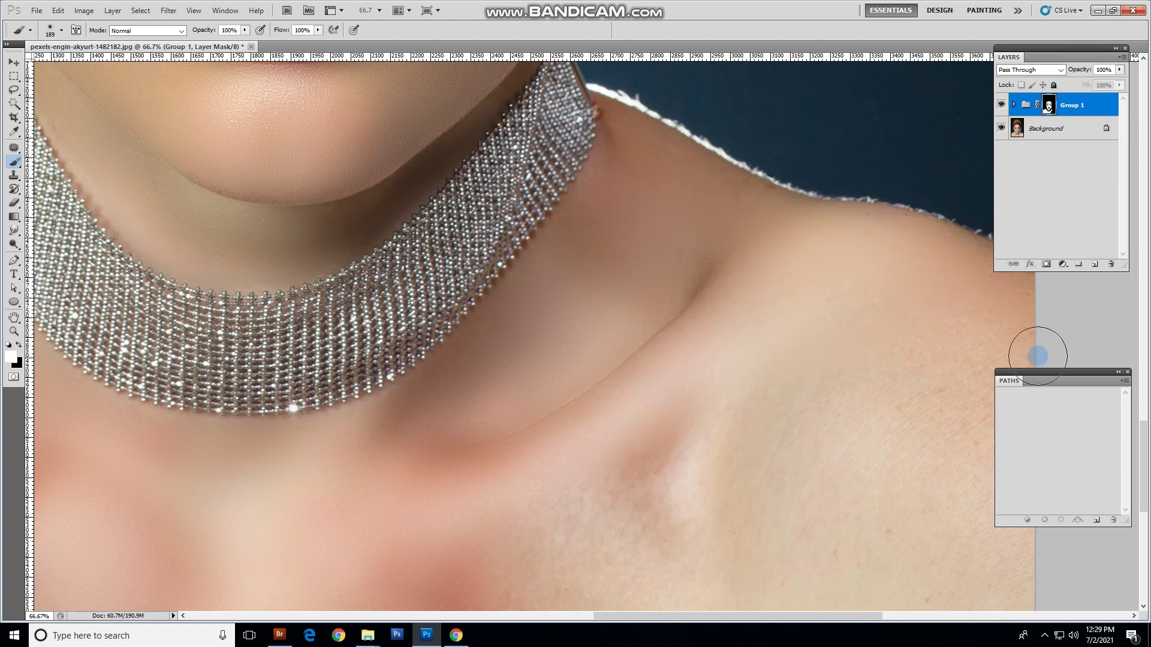
- Set the brush to 164 px and extend the mask painting over the right-hand shoulder and along its outer edge
{"action": "right_click", "coordinate": [805, 341]}
{"action": "left_click_drag", "start_coordinate": [933, 364], "coordinate": [869, 371]}
{"action": "left_click", "coordinate": [758, 406]}
{"action": "right_click", "coordinate": [822, 347]}
{"action": "left_click", "coordinate": [771, 360]}
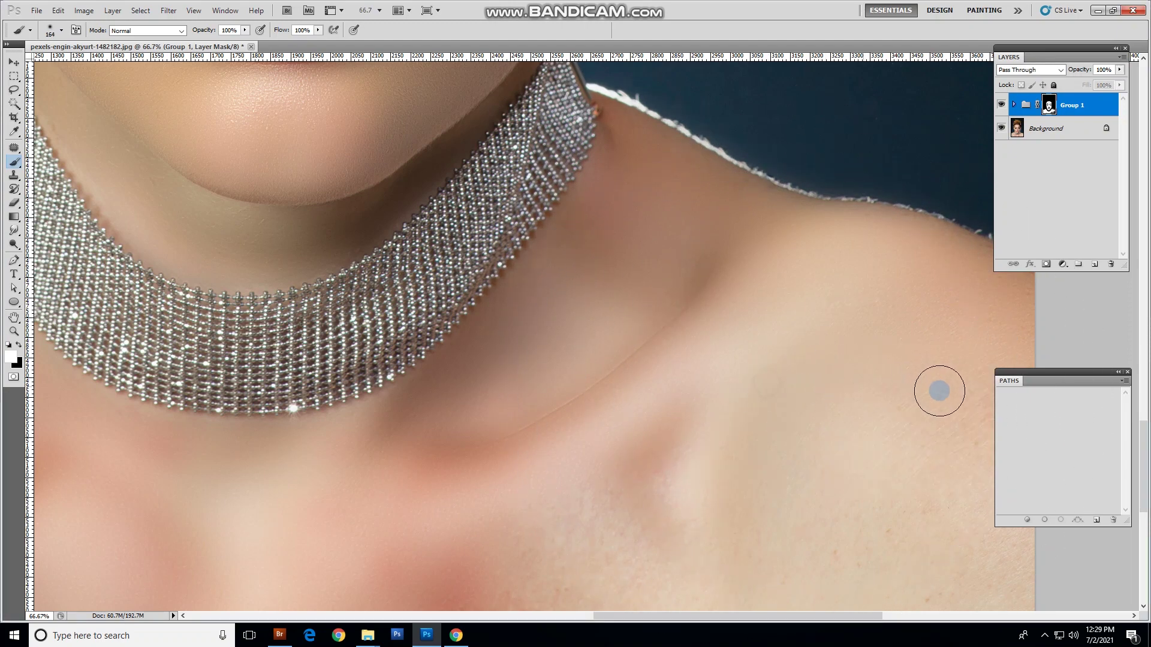
- Move the floating Paths panel aside, set the brush to 257 px, and paint the group's mask over the right-hand chest
{"action": "scroll", "coordinate": [1142, 417], "scroll_direction": "down", "scroll_amount": 5}
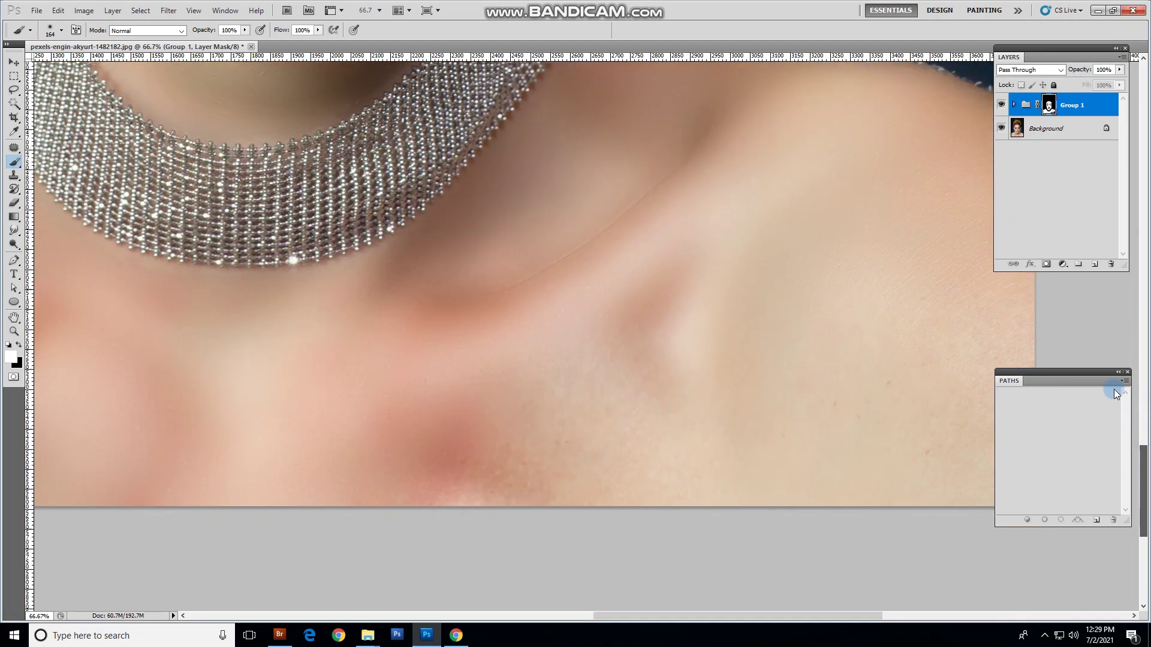
{"action": "left_click_drag", "start_coordinate": [1073, 368], "coordinate": [1098, 368]}
{"action": "left_click_drag", "start_coordinate": [811, 617], "coordinate": [841, 618]}
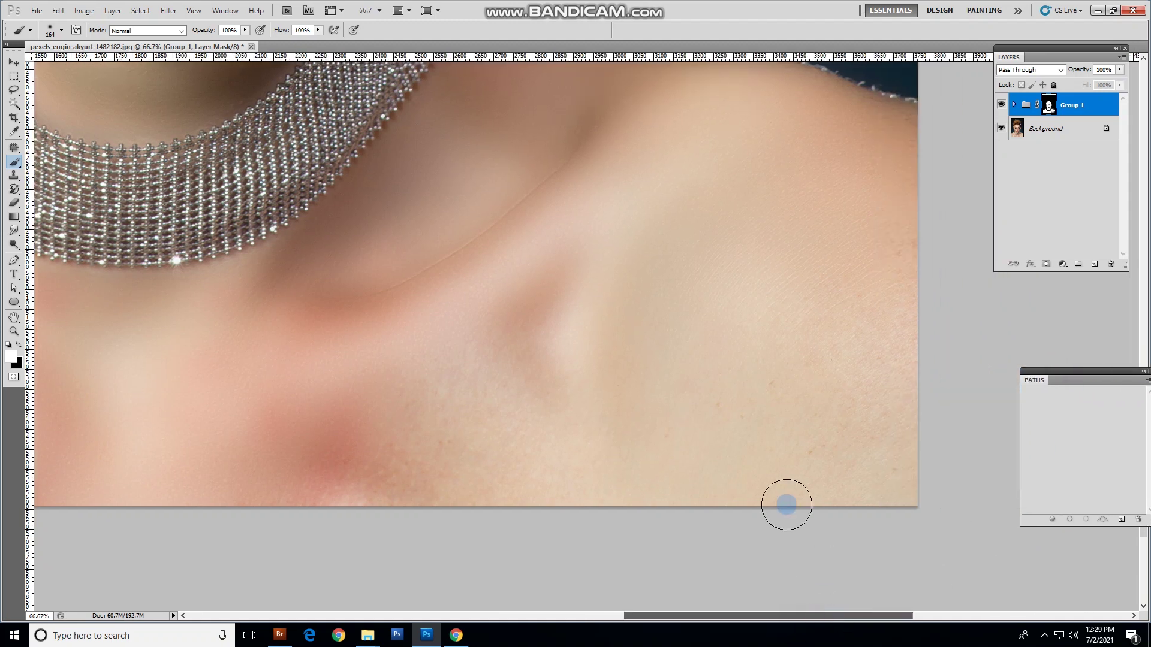
{"action": "right_click", "coordinate": [750, 375]}
{"action": "left_click_drag", "start_coordinate": [799, 398], "coordinate": [852, 397]}
{"action": "key", "text": "Return"}
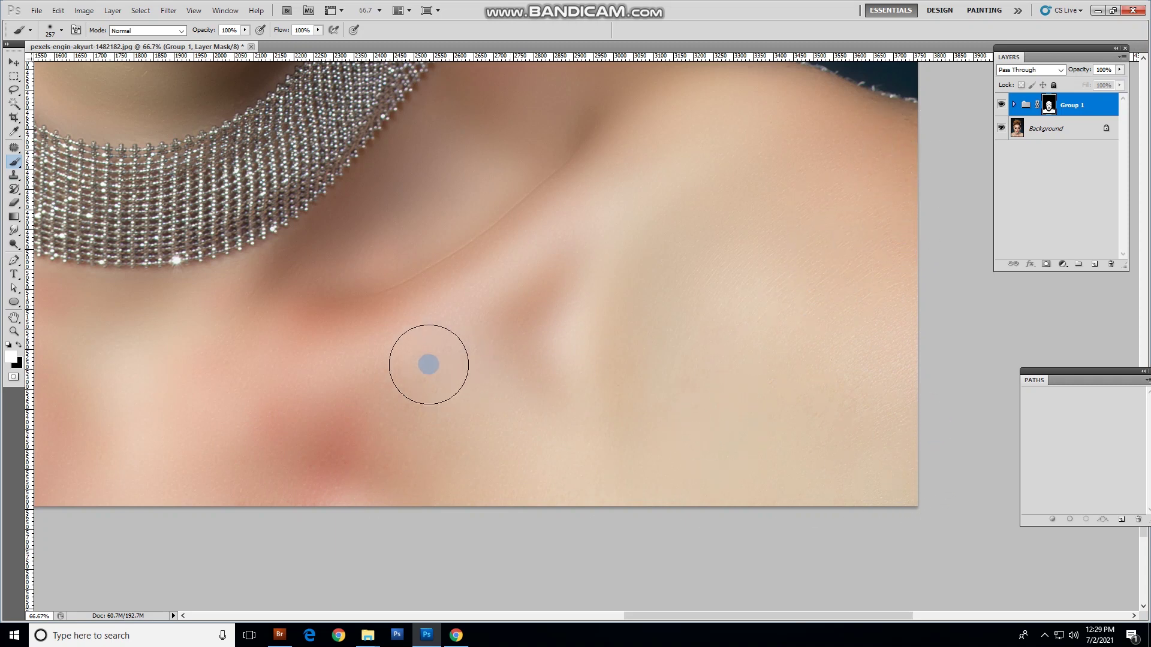
- Set the brush to 108 px and touch up the group's mask on the skin directly below the choker
{"action": "left_click_drag", "start_coordinate": [697, 615], "coordinate": [589, 604]}
{"action": "right_click", "coordinate": [689, 348]}
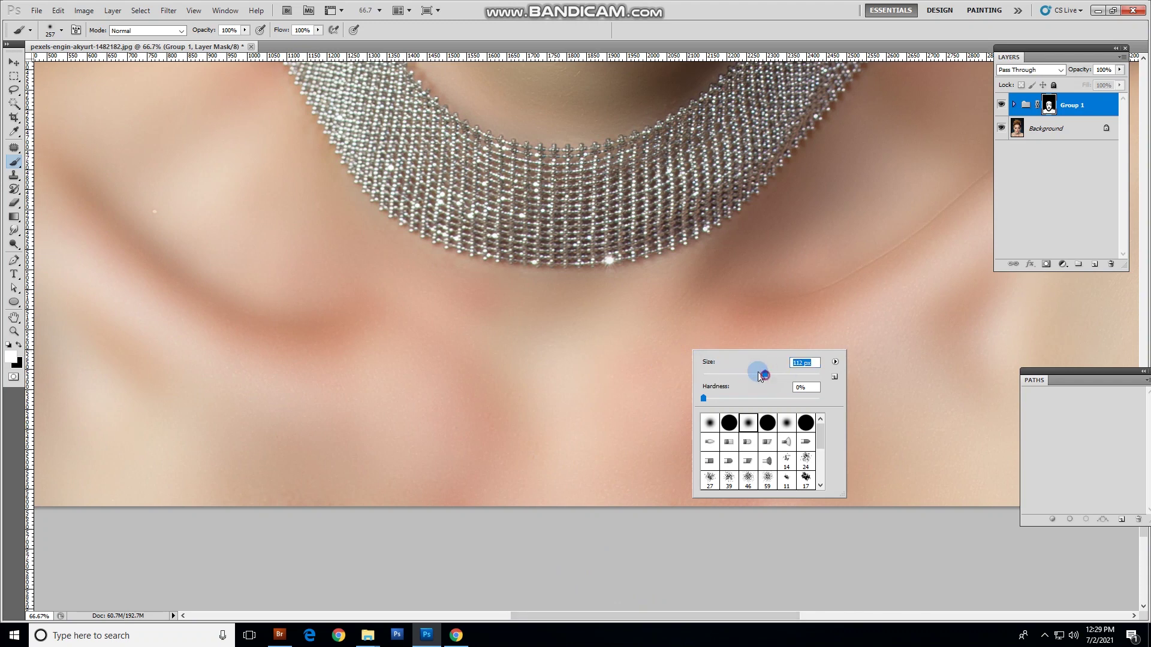
{"action": "left_click_drag", "start_coordinate": [765, 377], "coordinate": [763, 378]}
{"action": "left_click", "coordinate": [718, 312]}
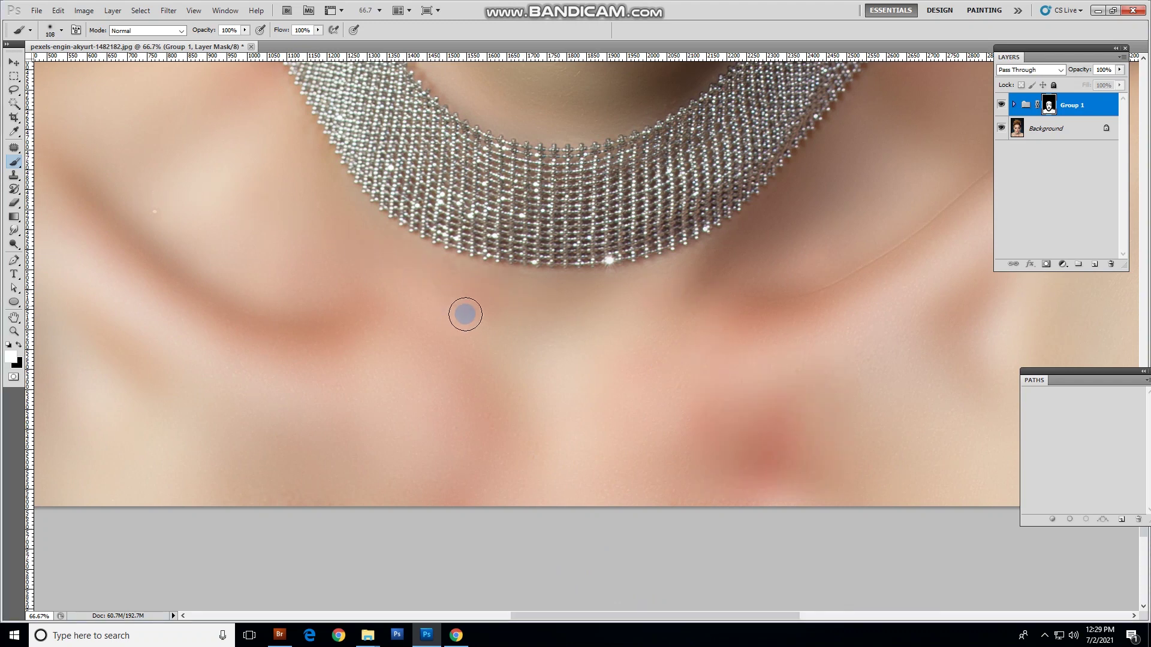
- Move the Paths panel back fully into view, create a new path, and activate the Pen tool
{"action": "scroll", "coordinate": [493, 318], "scroll_direction": "up", "scroll_amount": 2}
{"action": "left_click_drag", "start_coordinate": [1132, 373], "coordinate": [1091, 356]}
{"action": "left_click_drag", "start_coordinate": [1144, 473], "coordinate": [1145, 372]}
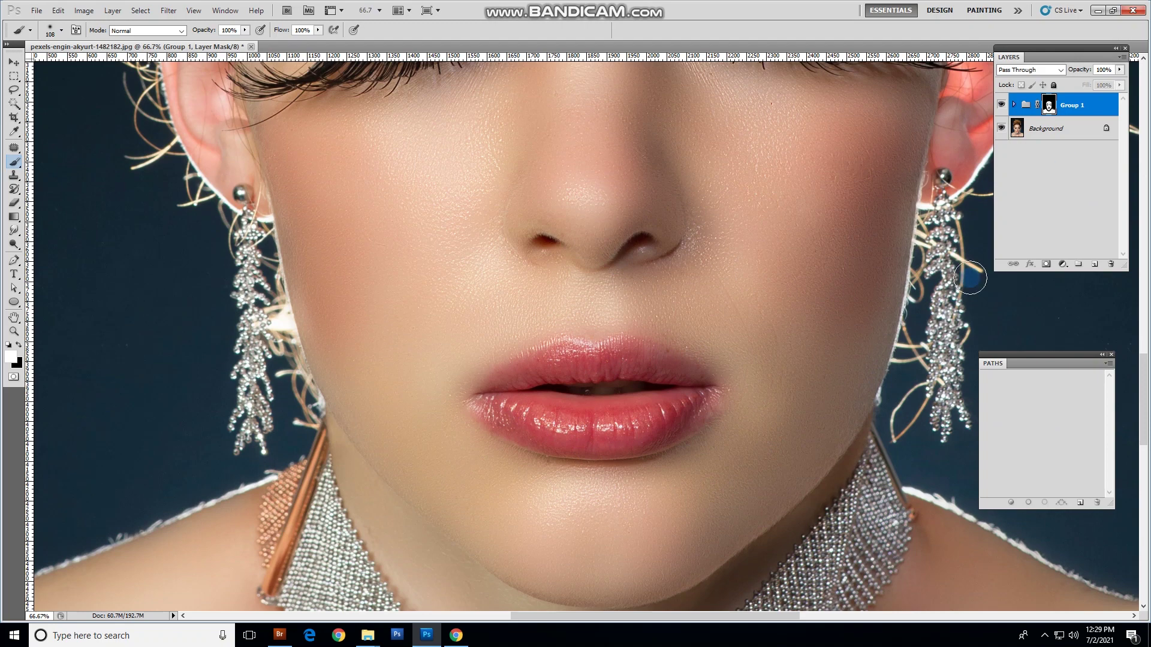
{"action": "left_click", "coordinate": [1075, 503]}
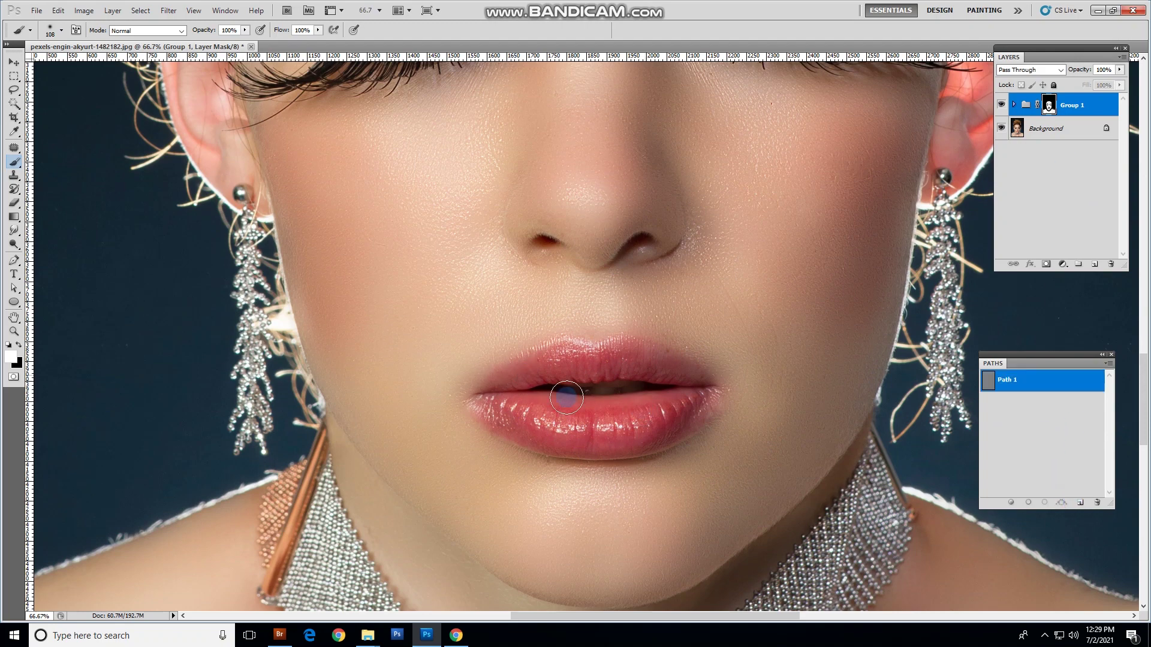
{"action": "left_click", "coordinate": [15, 260]}
{"action": "left_click", "coordinate": [503, 278]}
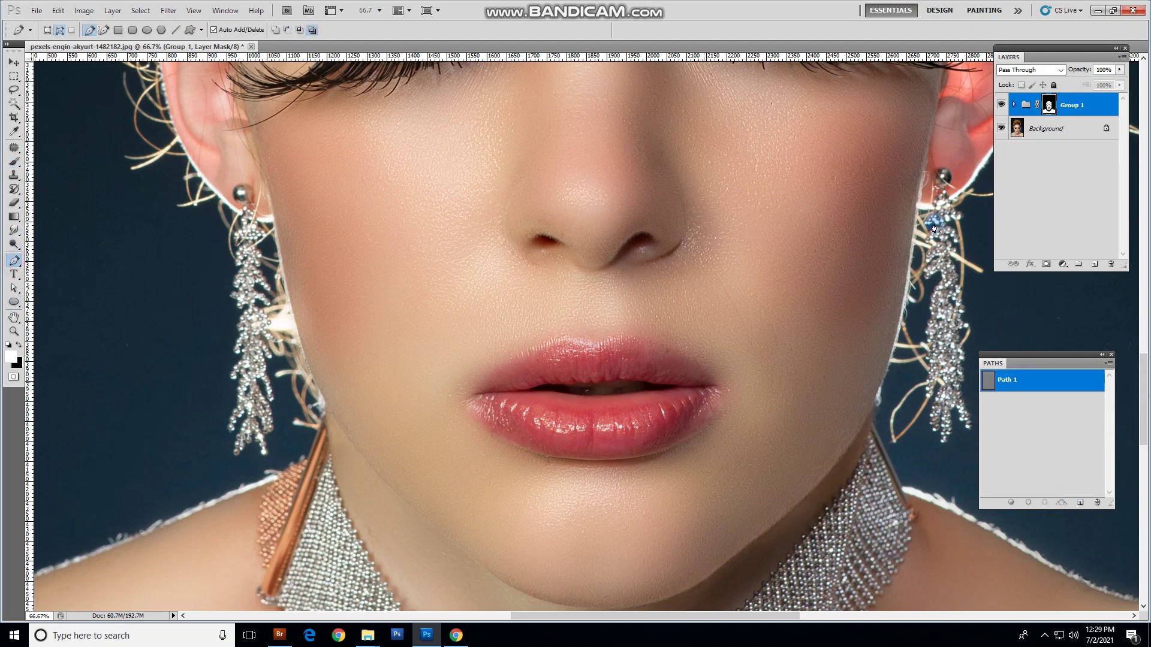
- Hide and show the retouching group to compare the face before and after the skin smoothing
{"action": "left_click", "coordinate": [999, 105]}
{"action": "left_click", "coordinate": [998, 104]}
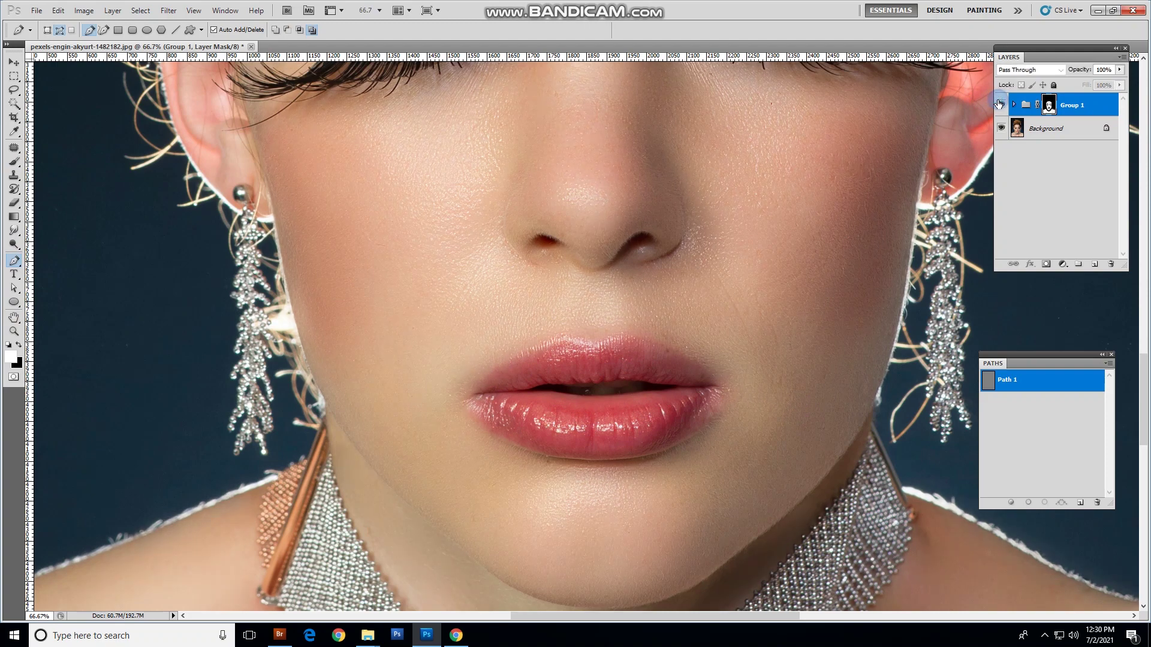
{"action": "left_click_drag", "start_coordinate": [1142, 376], "coordinate": [1141, 339]}
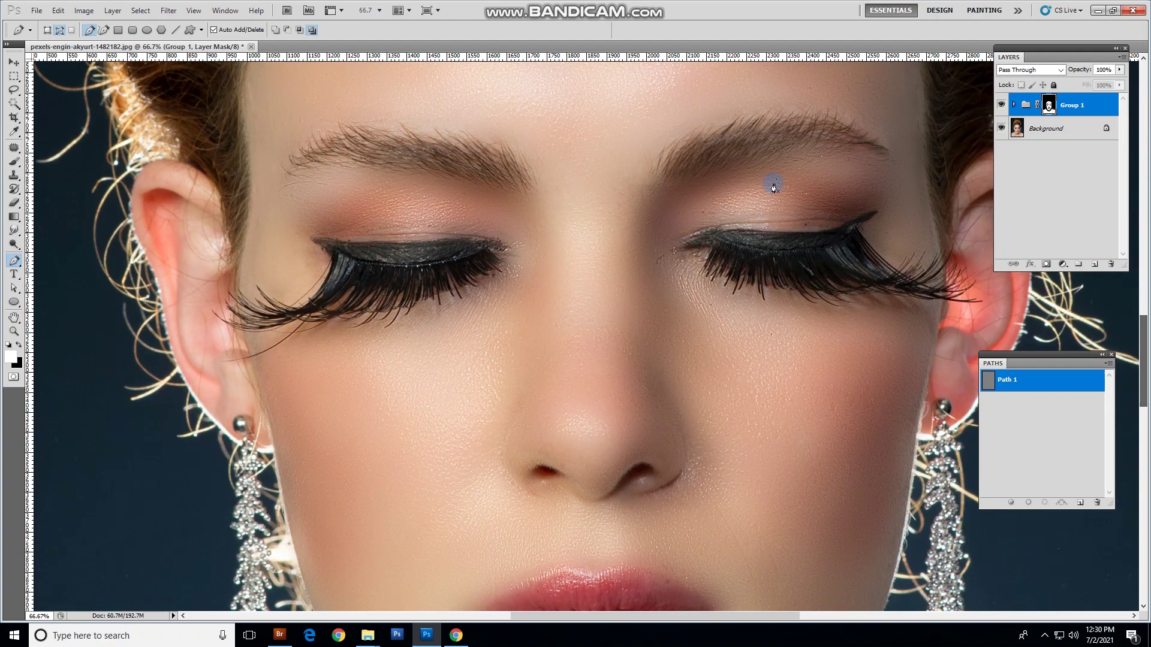
{"action": "left_click", "coordinate": [13, 331]}
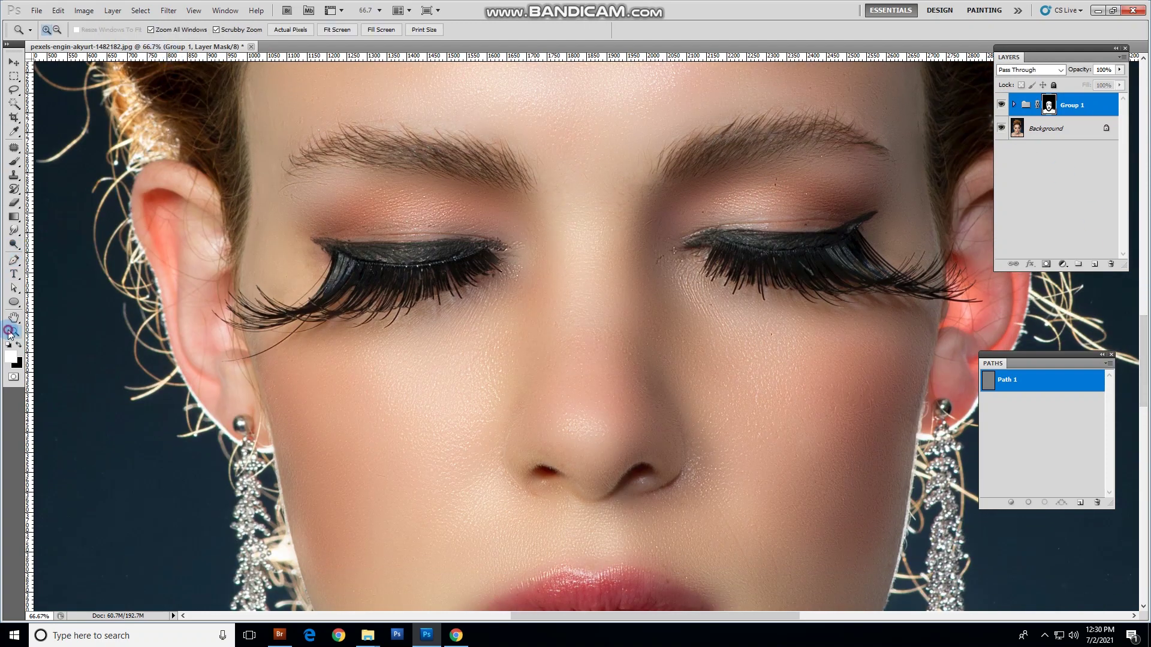
{"action": "left_click", "coordinate": [689, 293]}
{"action": "left_click", "coordinate": [697, 323]}
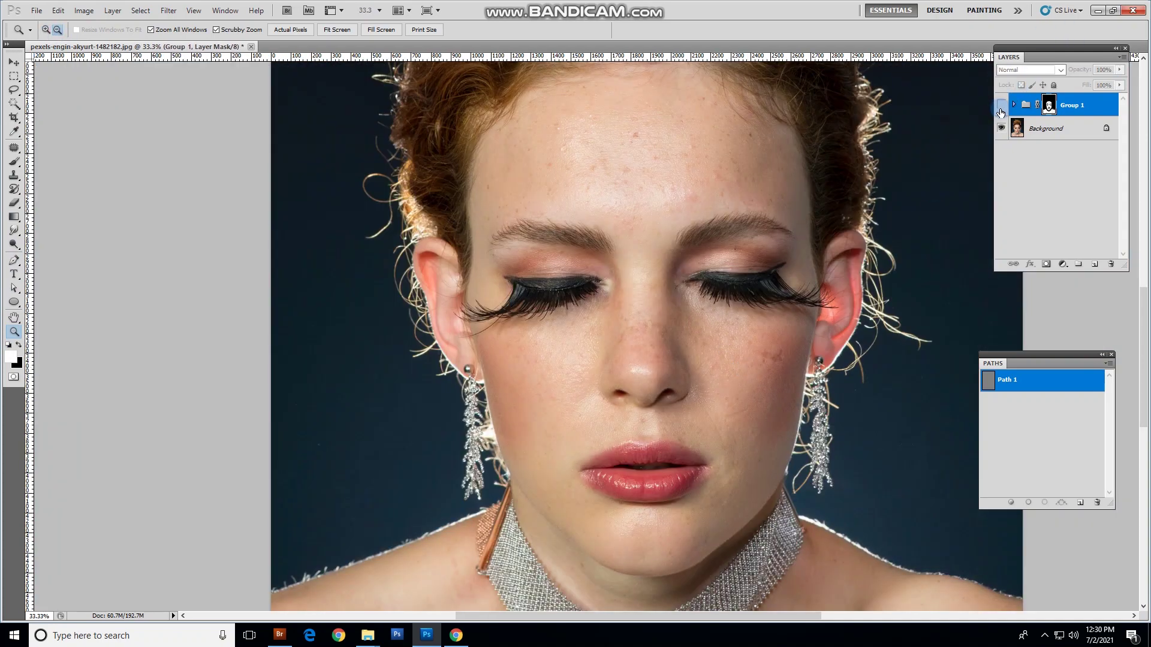
{"action": "left_click", "coordinate": [608, 457]}
{"action": "left_click", "coordinate": [607, 458]}
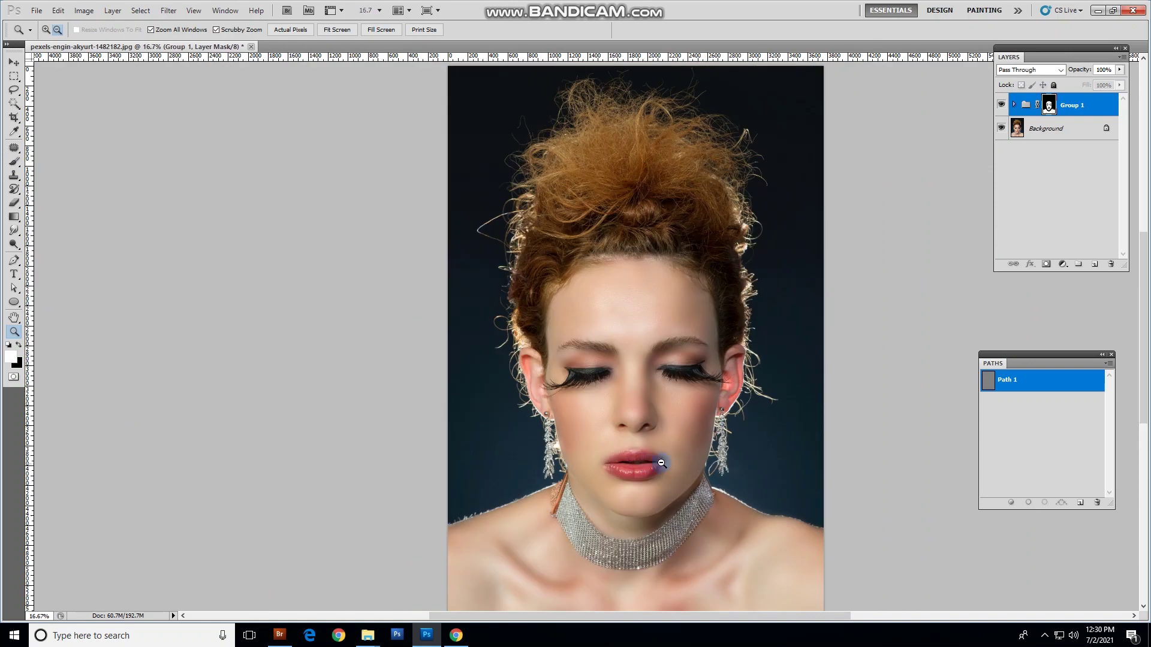
- Compare the full portrait with the group hidden and shown, and examine the face and lips up close
{"action": "left_click_drag", "start_coordinate": [1142, 359], "coordinate": [1142, 380]}
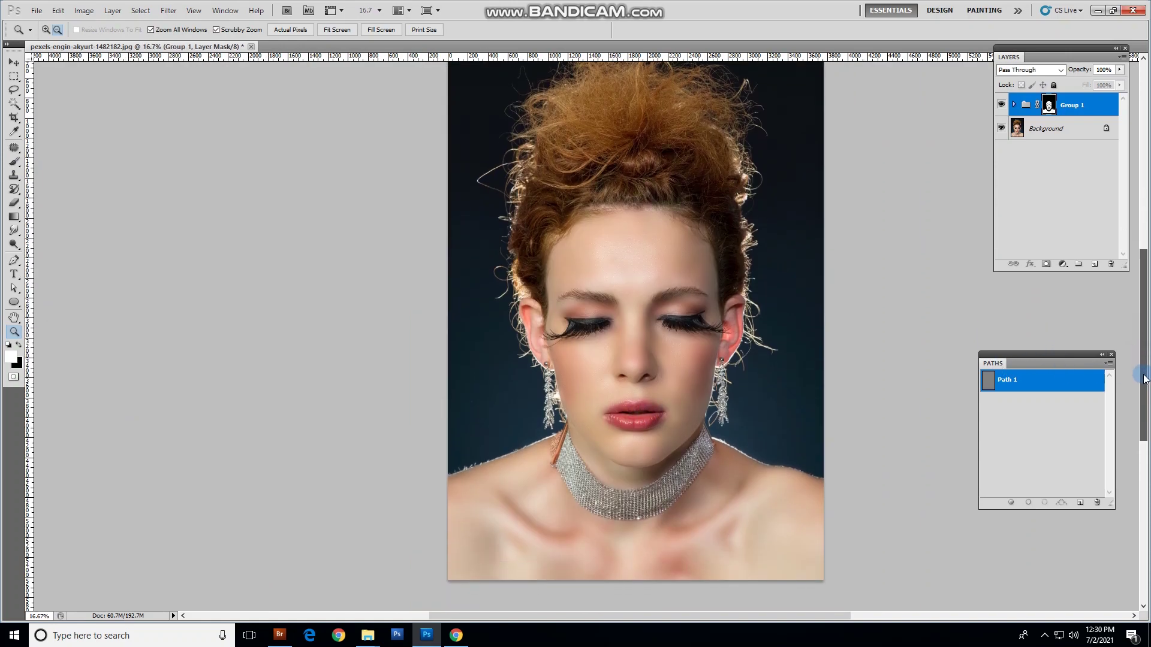
{"action": "left_click", "coordinate": [1001, 104]}
{"action": "left_click", "coordinate": [1001, 105]}
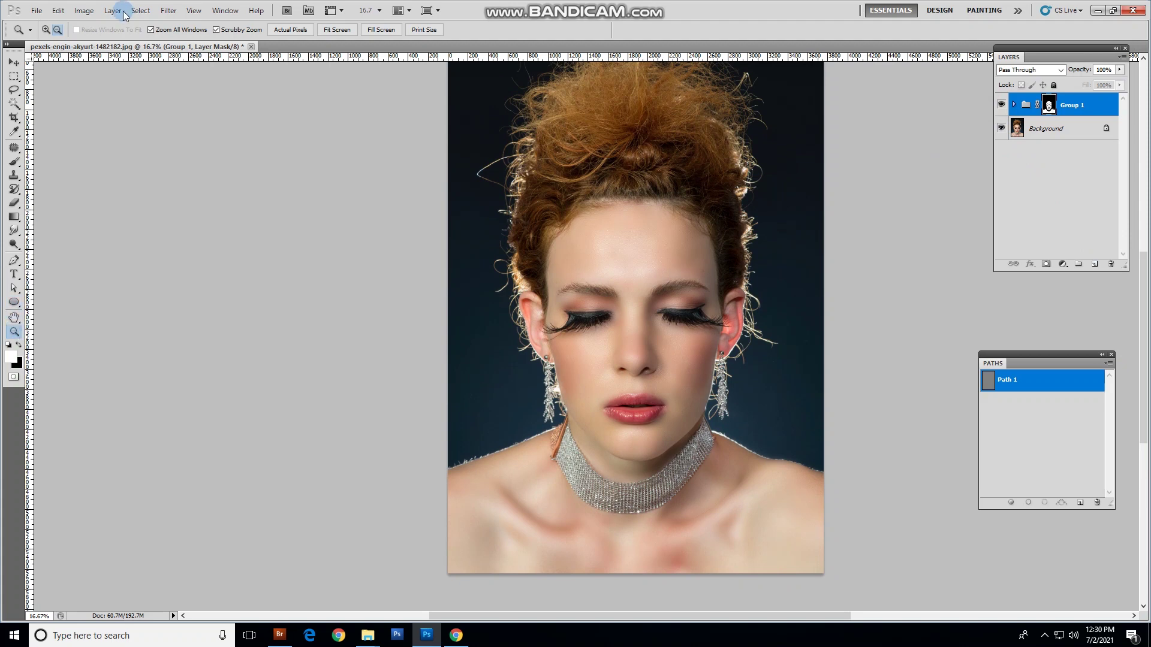
{"action": "left_click", "coordinate": [623, 383]}
{"action": "left_click", "coordinate": [746, 379]}
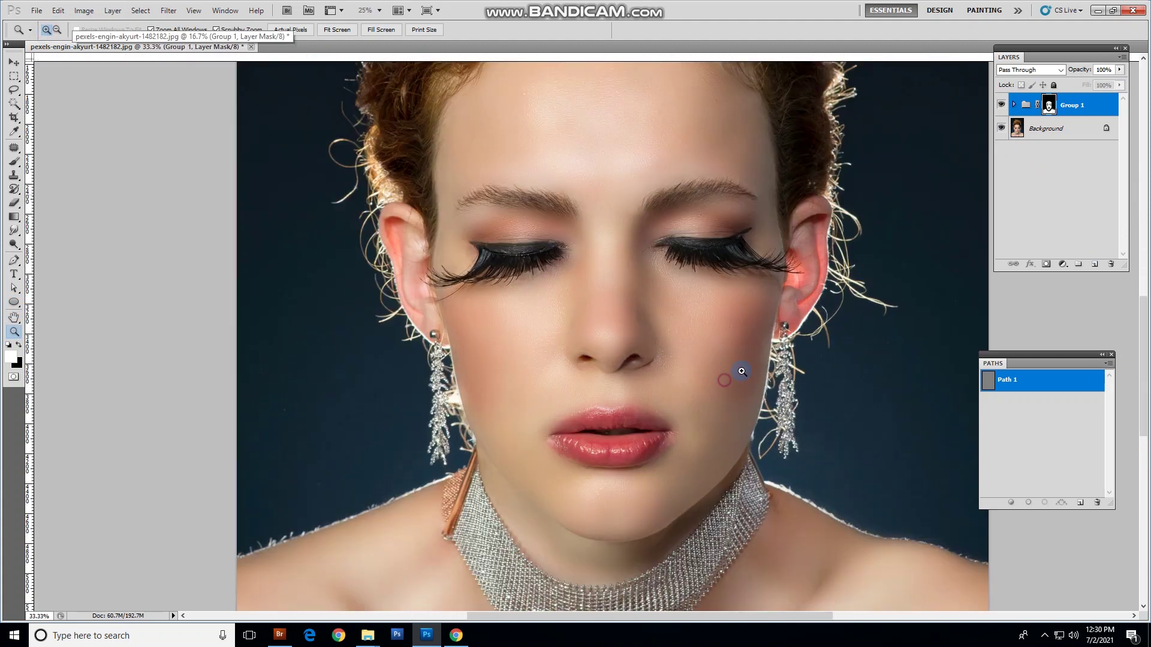
{"action": "left_click", "coordinate": [1001, 105]}
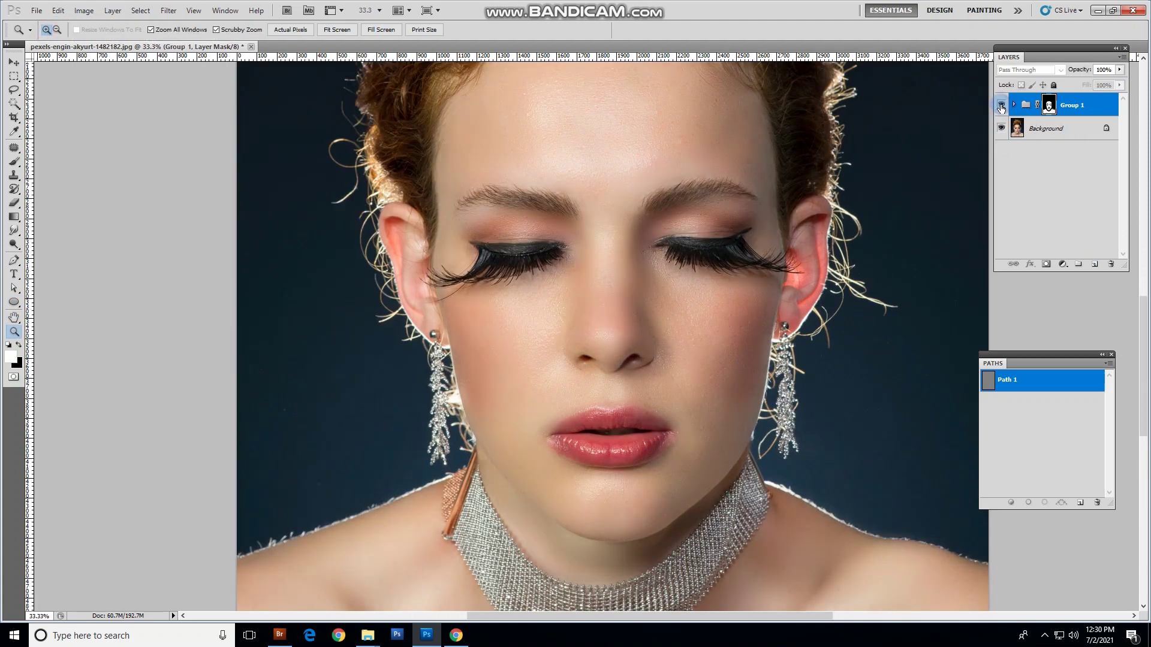
{"action": "left_click", "coordinate": [637, 454]}
{"action": "left_click", "coordinate": [633, 454]}
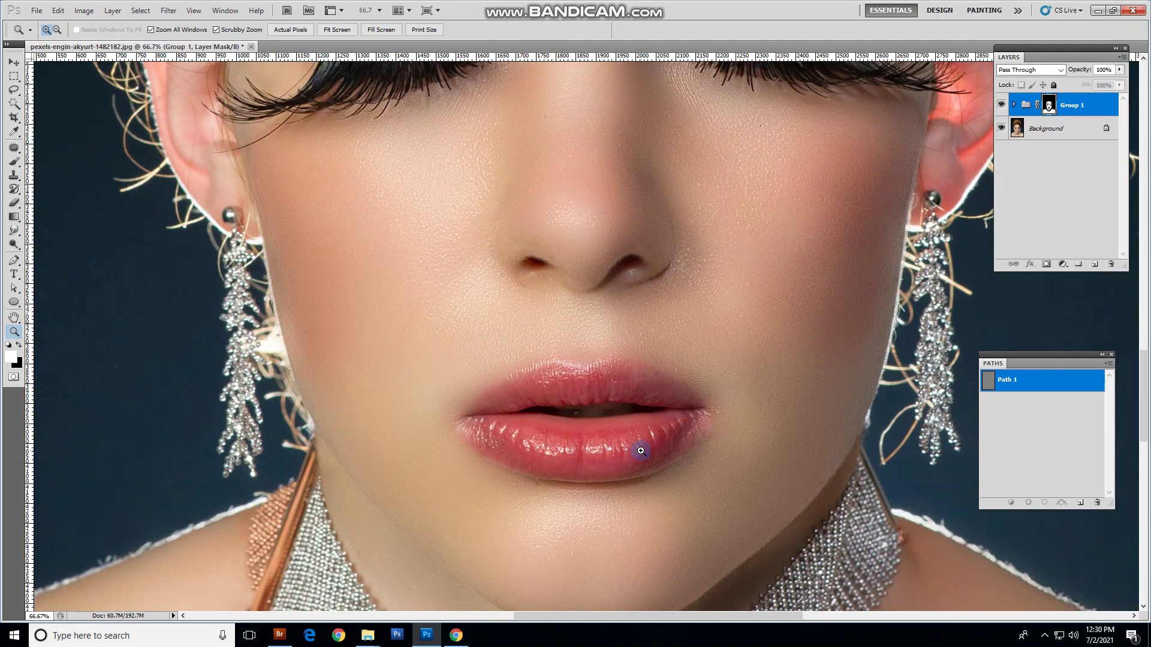
- Trace a closed path around the outer edge of both lips with the Pen tool
{"action": "left_click", "coordinate": [641, 452]}
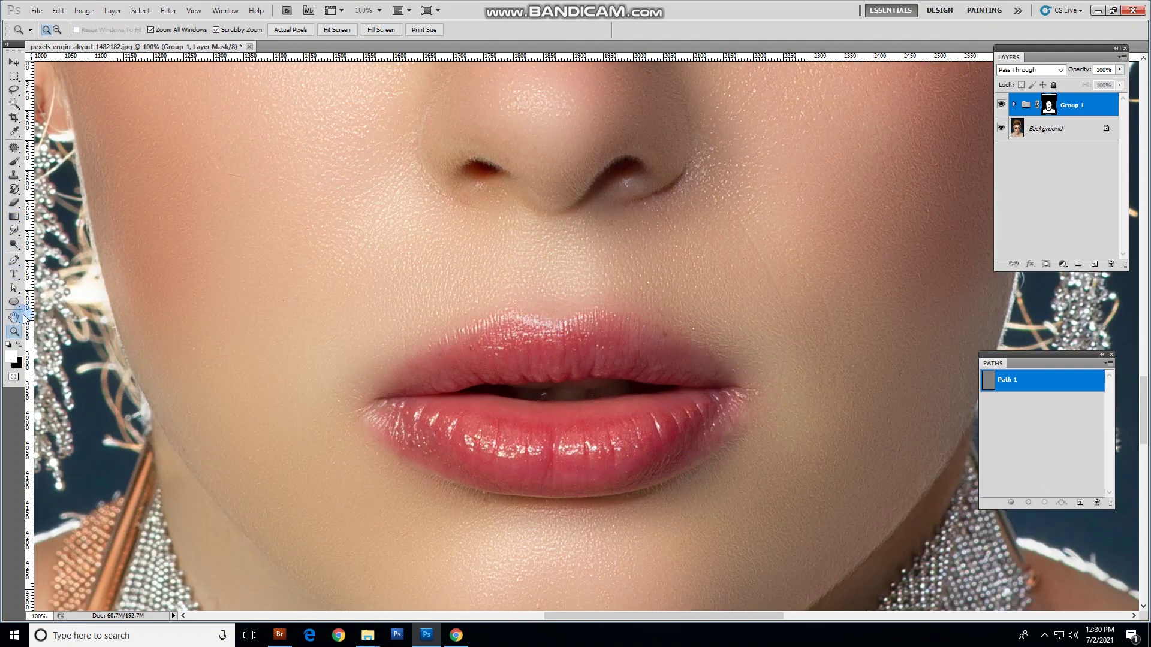
{"action": "left_click", "coordinate": [14, 261]}
{"action": "left_click", "coordinate": [376, 379]}
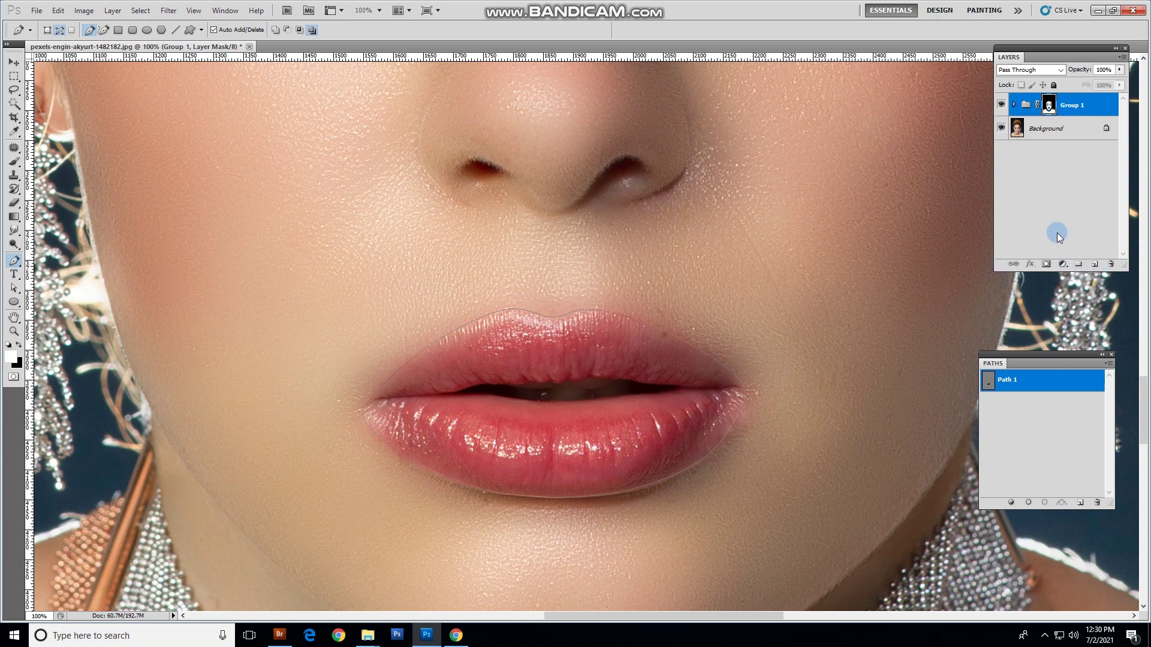
- Convert the lip path into a selection and feather it by 1 pixel
{"action": "right_click", "coordinate": [1035, 387]}
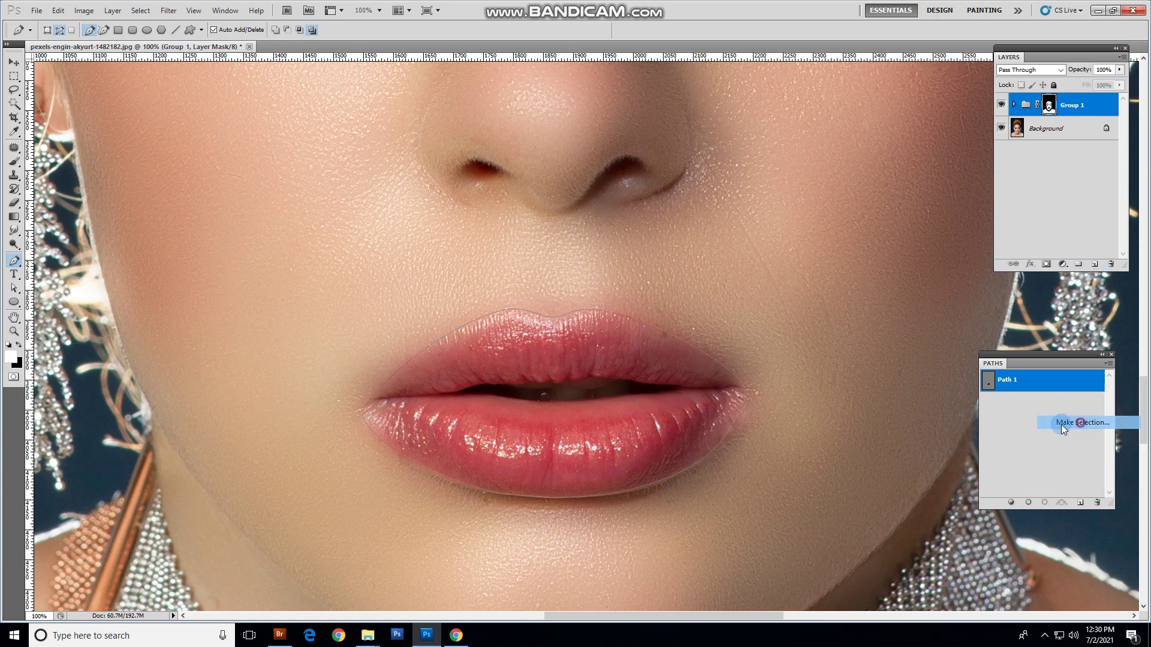
{"action": "left_click", "coordinate": [1079, 424]}
{"action": "left_click", "coordinate": [636, 191]}
{"action": "left_click", "coordinate": [140, 10]}
{"action": "mouse_move", "coordinate": [198, 142]}
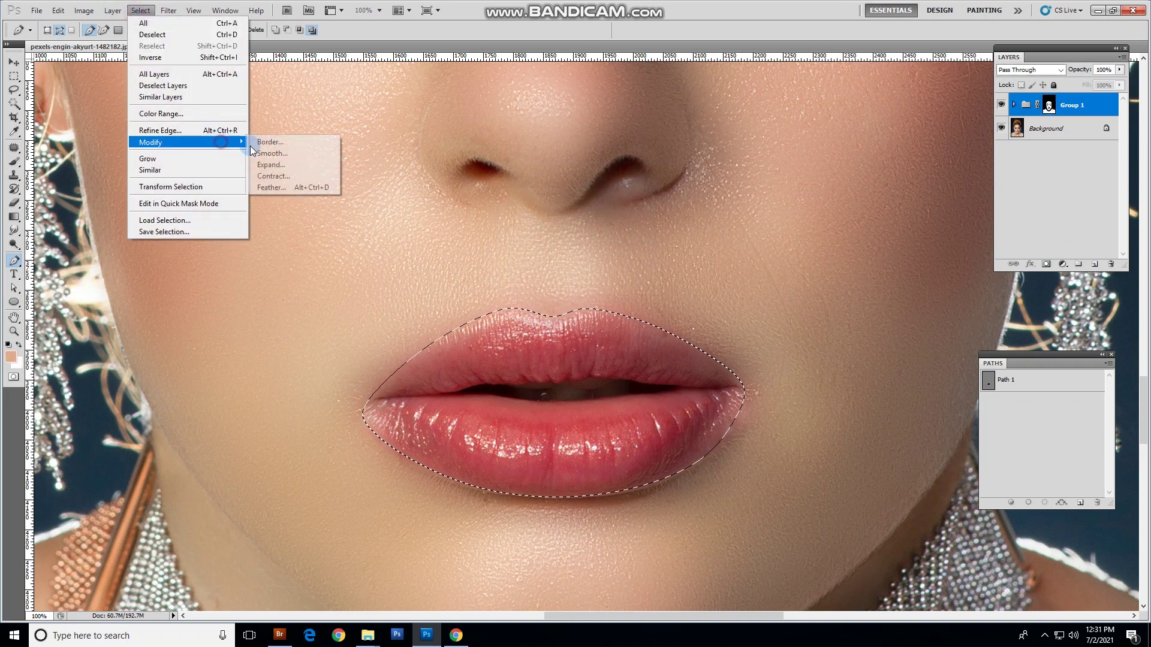
{"action": "left_click", "coordinate": [300, 184]}
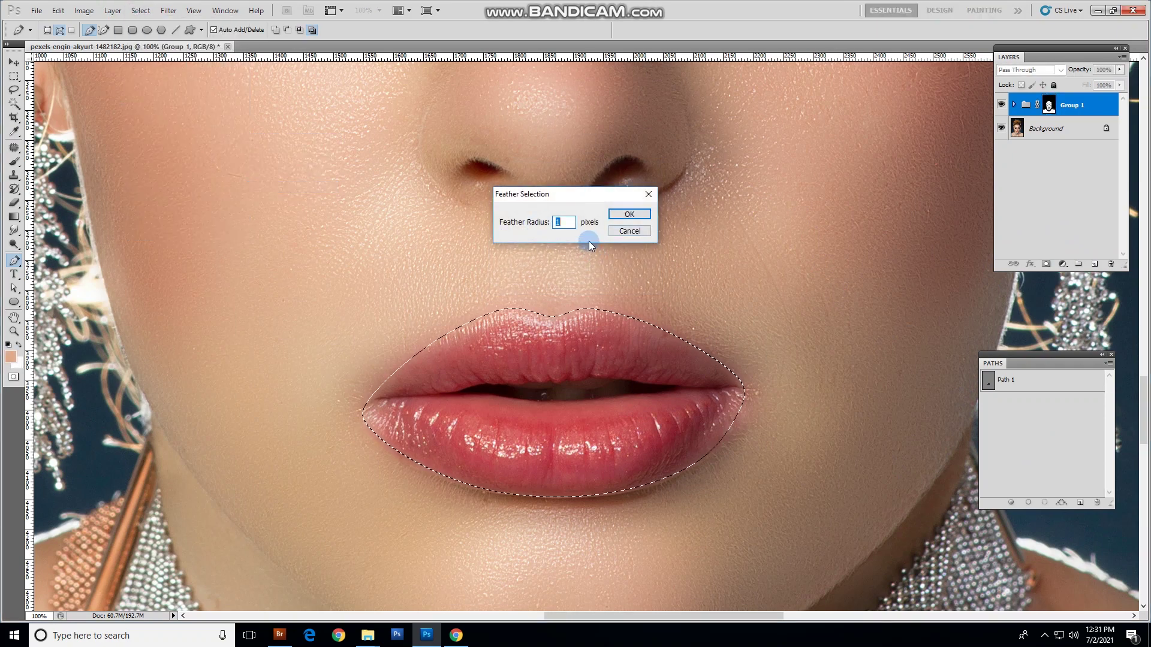
{"action": "left_click", "coordinate": [630, 214]}
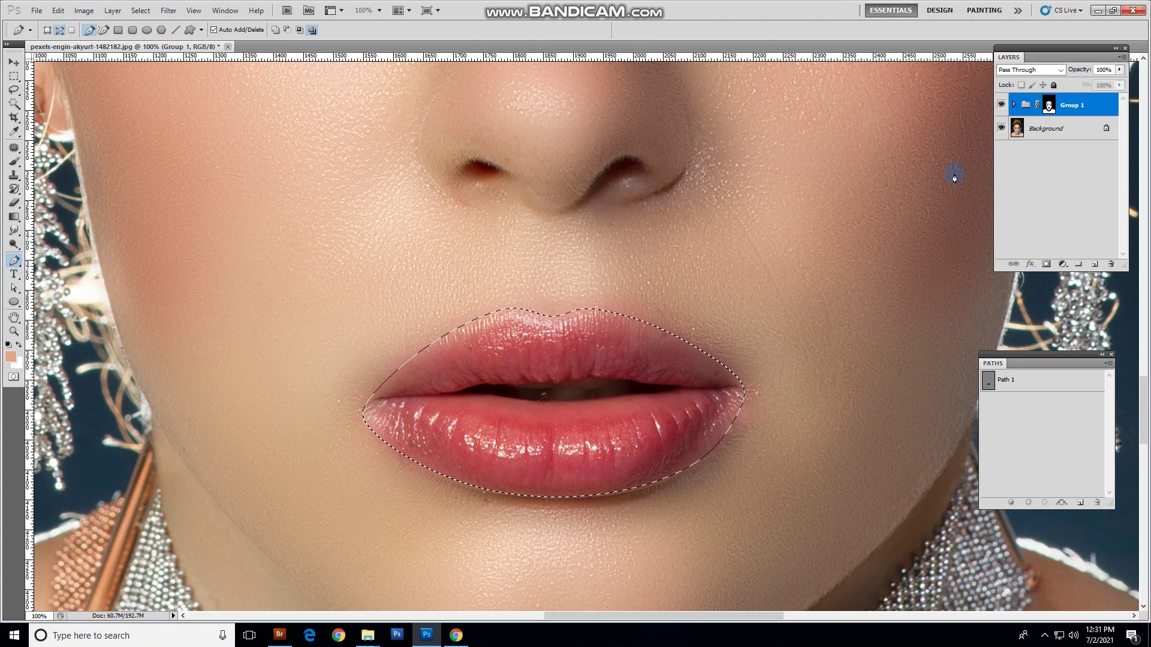
- Add a Solid Color fill layer over the selected lips in a fully saturated bright yellow-green
{"action": "left_click", "coordinate": [1061, 265]}
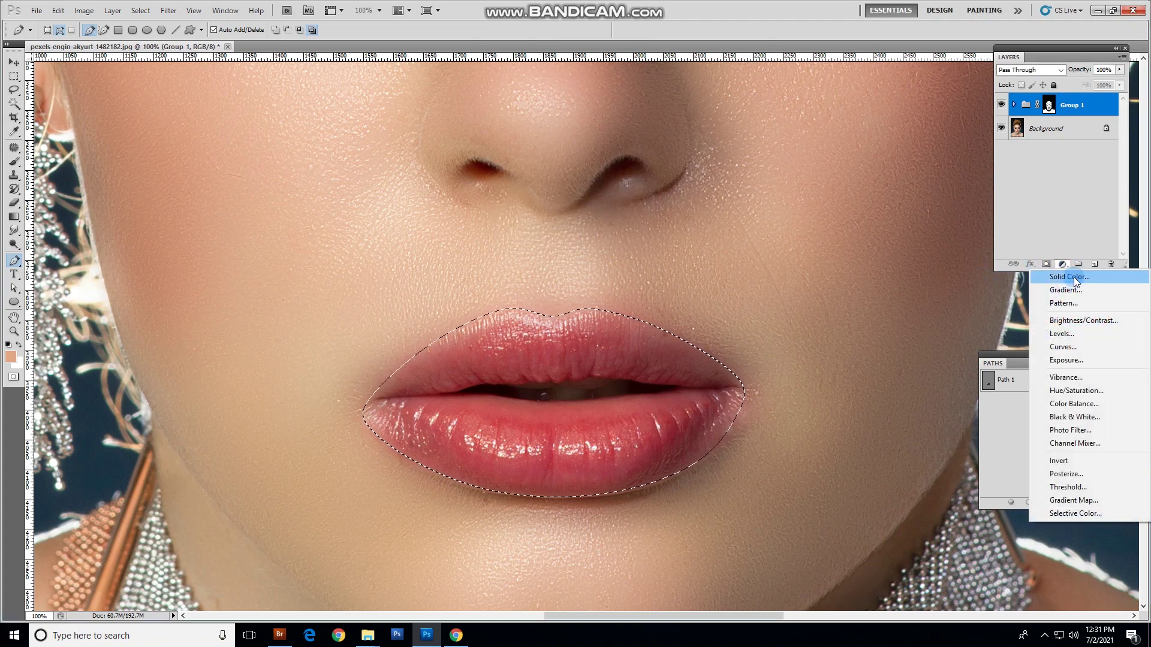
{"action": "left_click", "coordinate": [1073, 277]}
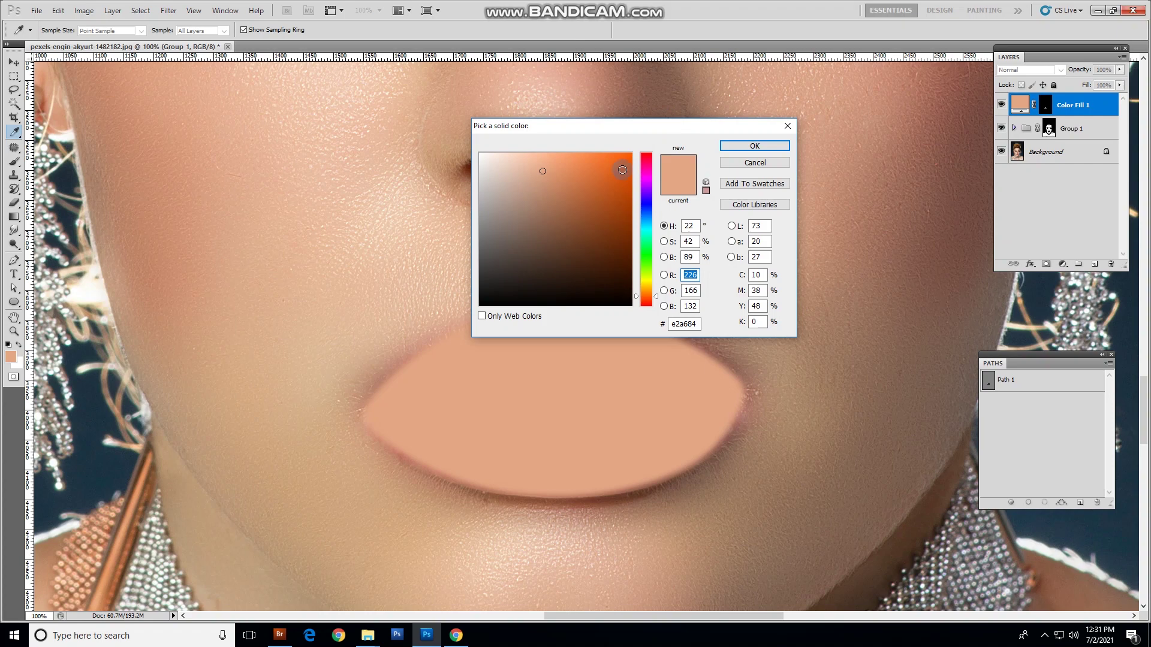
{"action": "left_click", "coordinate": [646, 272]}
{"action": "left_click", "coordinate": [630, 154]}
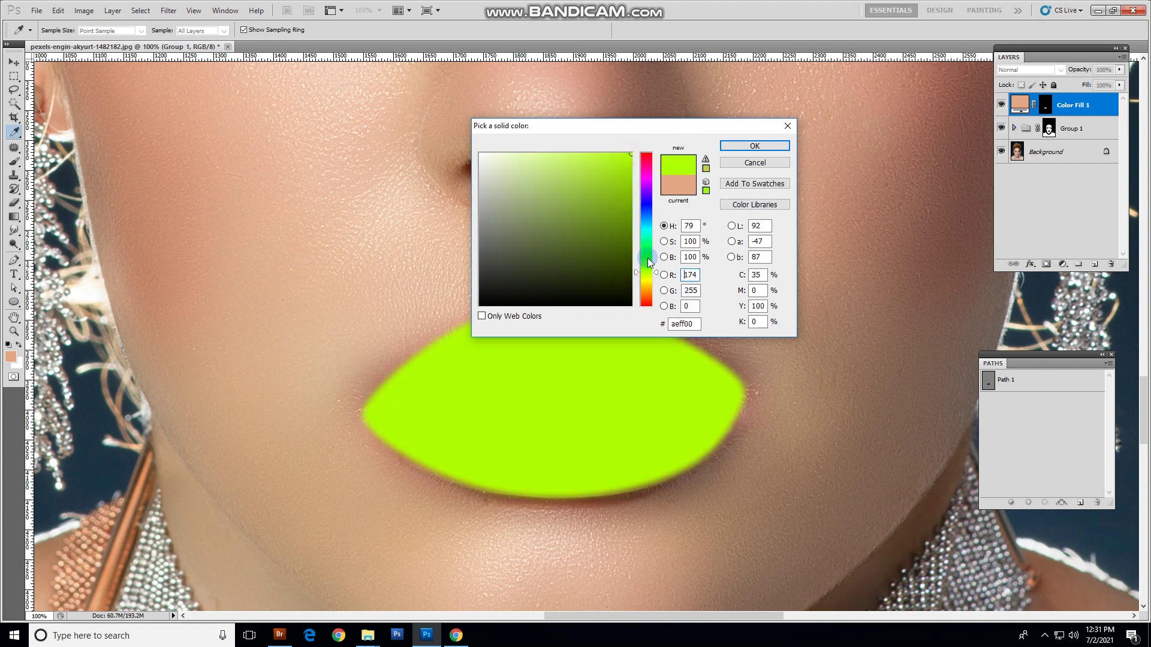
{"action": "mouse_move", "coordinate": [646, 271]}
{"action": "left_mouse_down"}
{"action": "mouse_move", "coordinate": [646, 257]}
{"action": "mouse_move", "coordinate": [645, 269]}
{"action": "left_mouse_up"}
{"action": "left_click", "coordinate": [754, 146]}
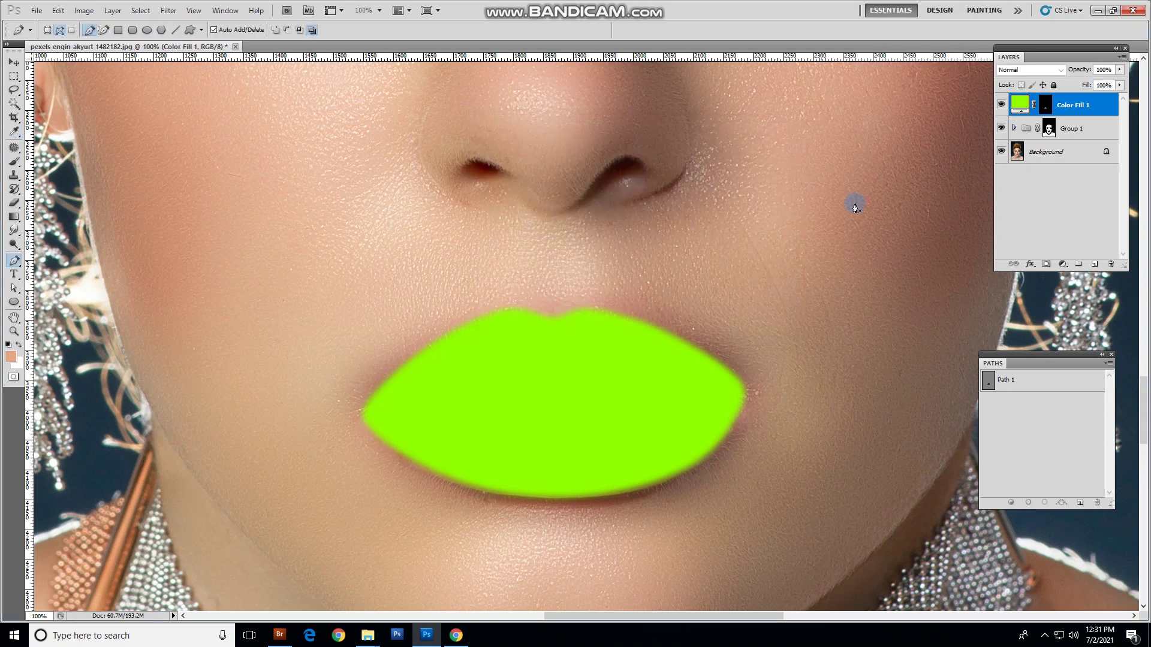
- Try Soft Light on the green lip fill layer and set its blend mode to Multiply
{"action": "key", "text": "alt+Down"}
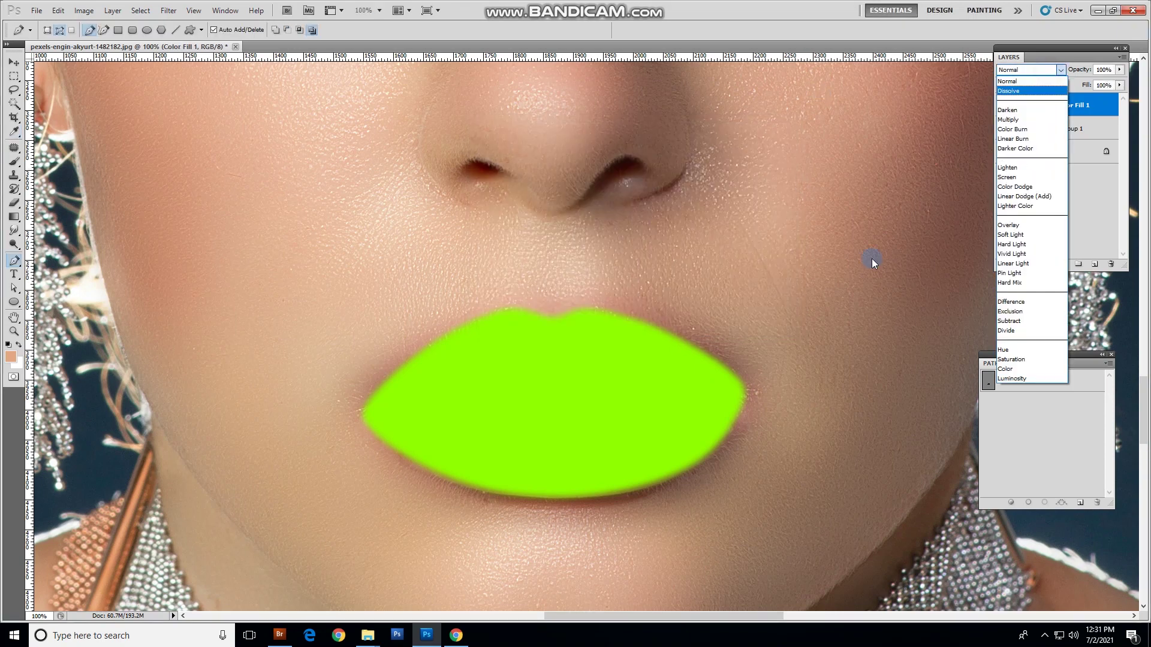
{"action": "left_click", "coordinate": [1000, 234]}
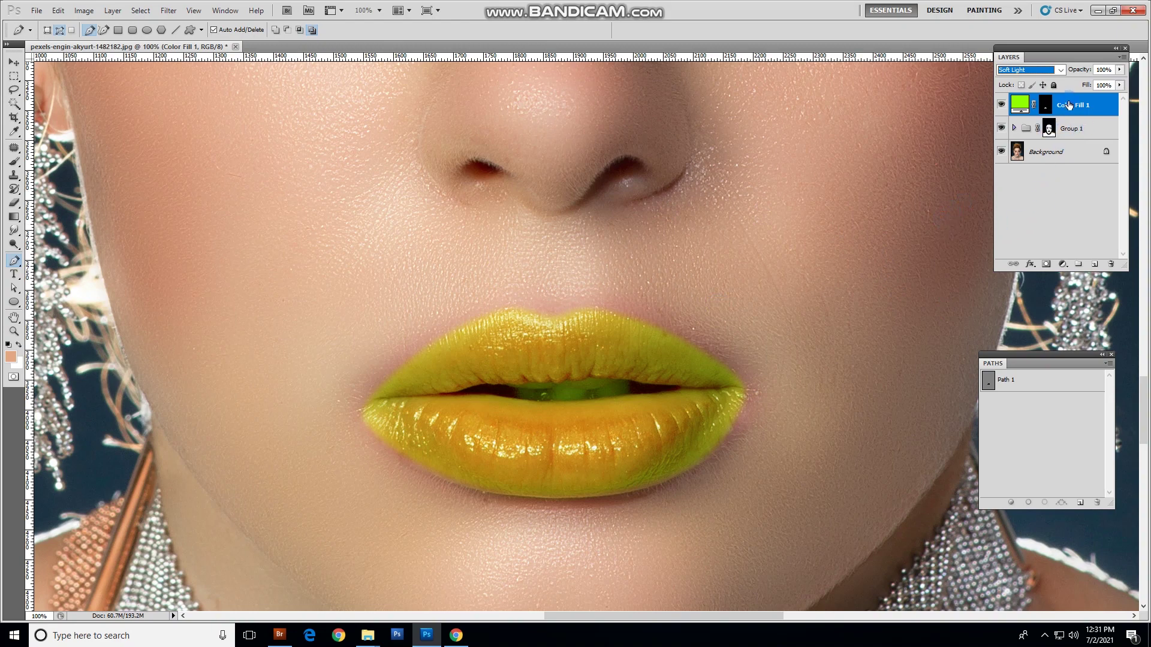
{"action": "left_click", "coordinate": [1049, 69]}
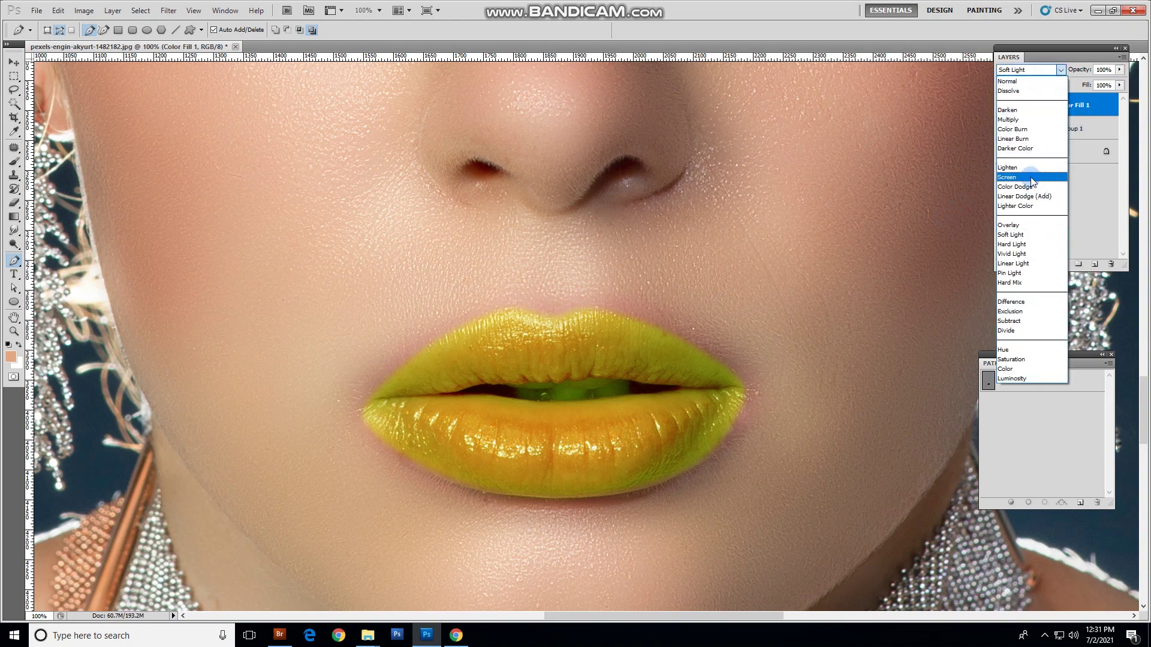
{"action": "left_click", "coordinate": [1010, 120]}
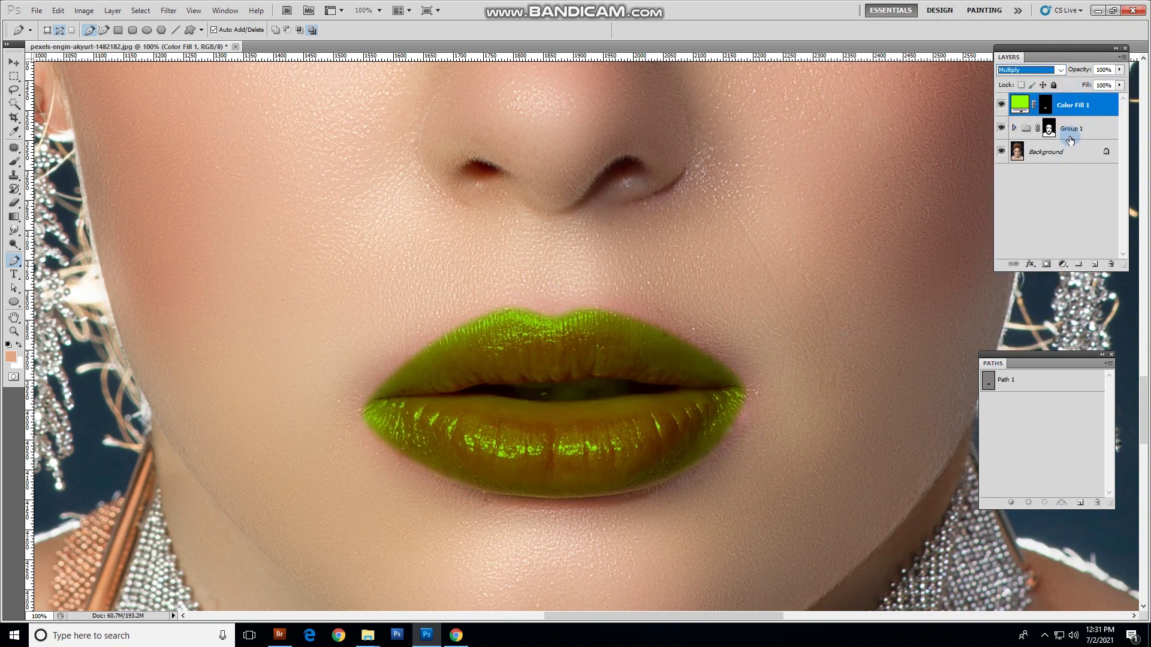
- In the lip fill's blending options, set Blend If for This Layer to 0–243 and for Underlying Layer to 40–173
{"action": "double_click", "coordinate": [1113, 112]}
{"action": "left_click_drag", "start_coordinate": [976, 259], "coordinate": [937, 260]}
{"action": "left_click_drag", "start_coordinate": [825, 259], "coordinate": [849, 258]}
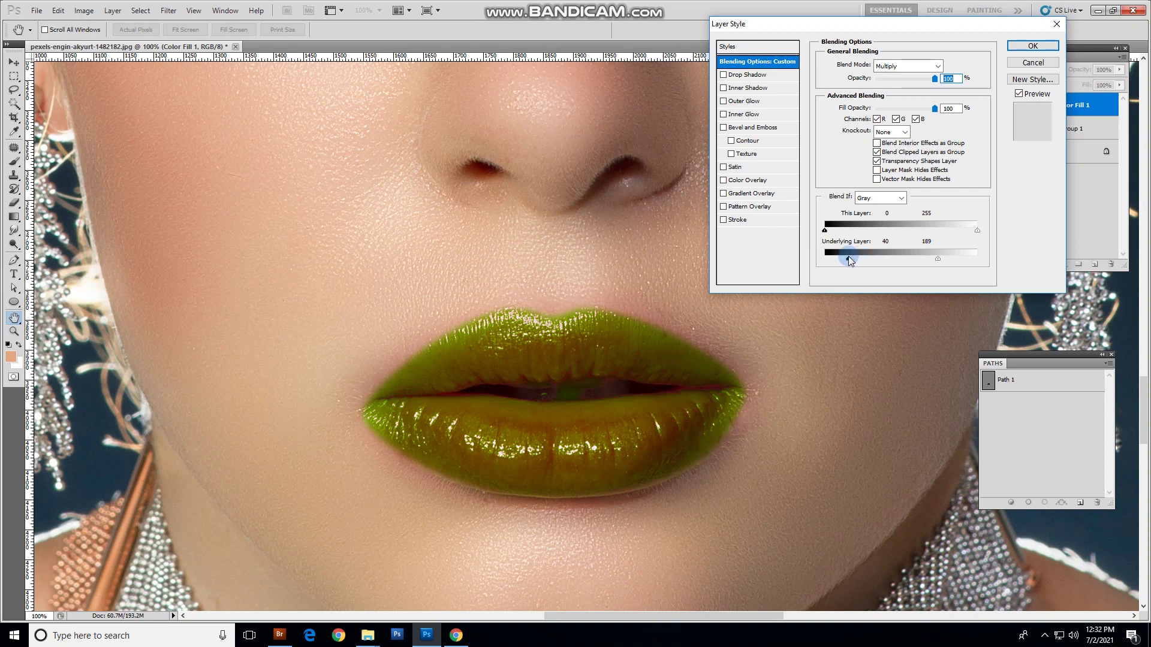
{"action": "mouse_move", "coordinate": [977, 230]}
{"action": "left_mouse_down"}
{"action": "mouse_move", "coordinate": [930, 231]}
{"action": "mouse_move", "coordinate": [969, 231]}
{"action": "left_mouse_up"}
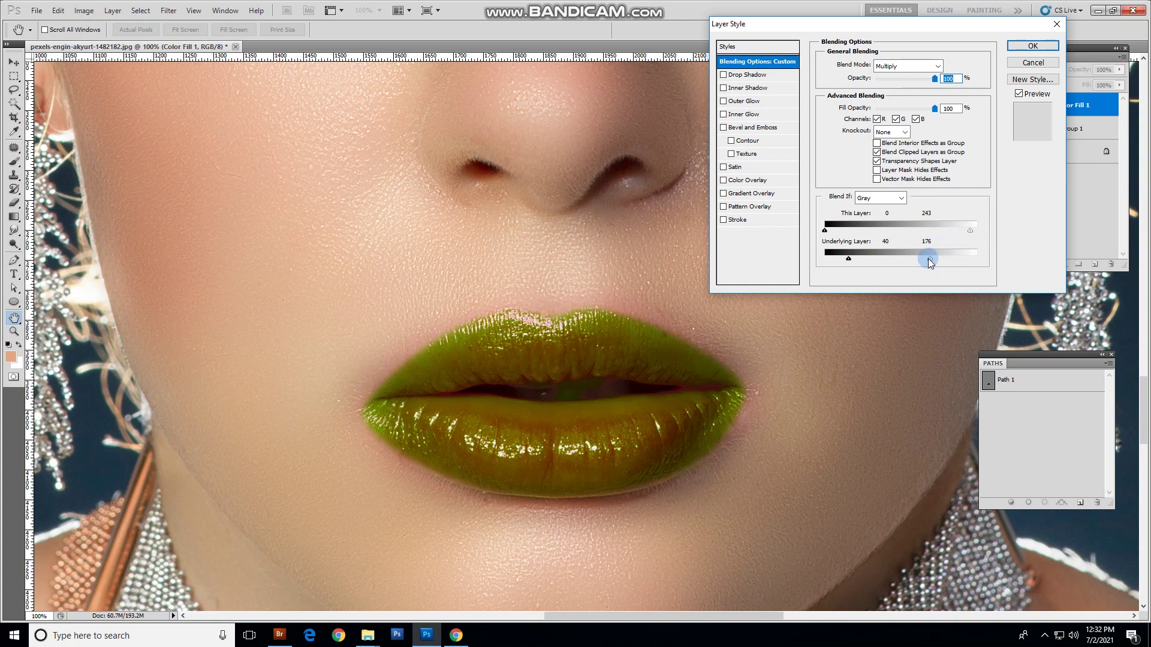
- Try the Screen and Soft Light blend modes on the lip fill, return it to Multiply, and apply the layer style
{"action": "left_click", "coordinate": [921, 66]}
{"action": "left_click", "coordinate": [890, 174]}
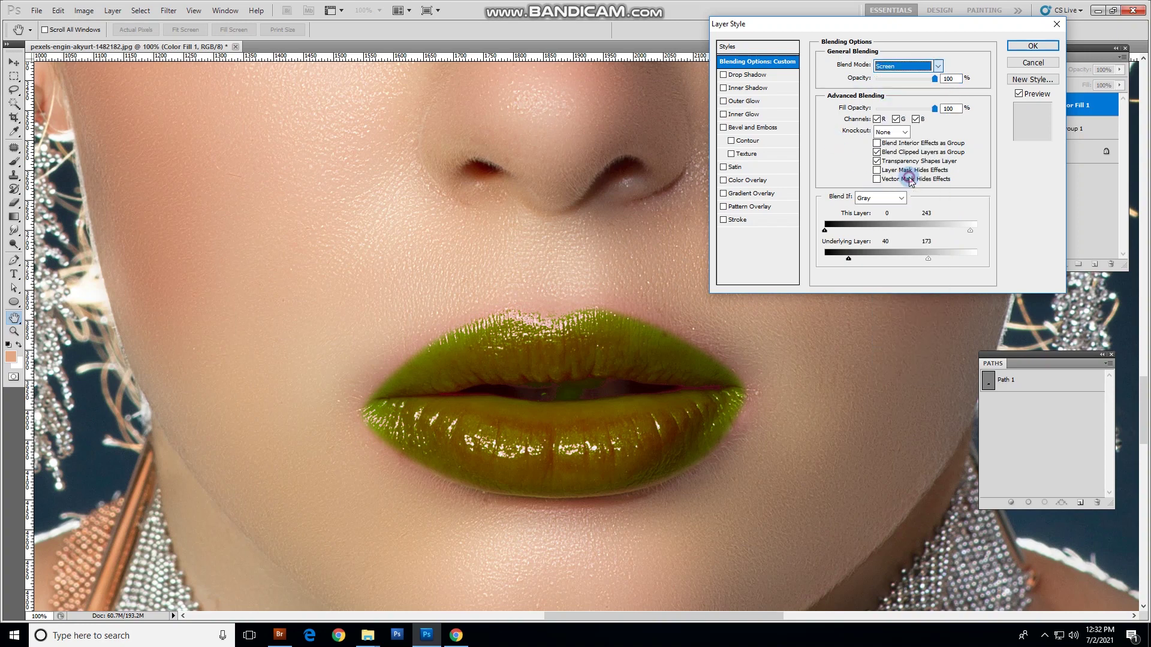
{"action": "left_click", "coordinate": [911, 66]}
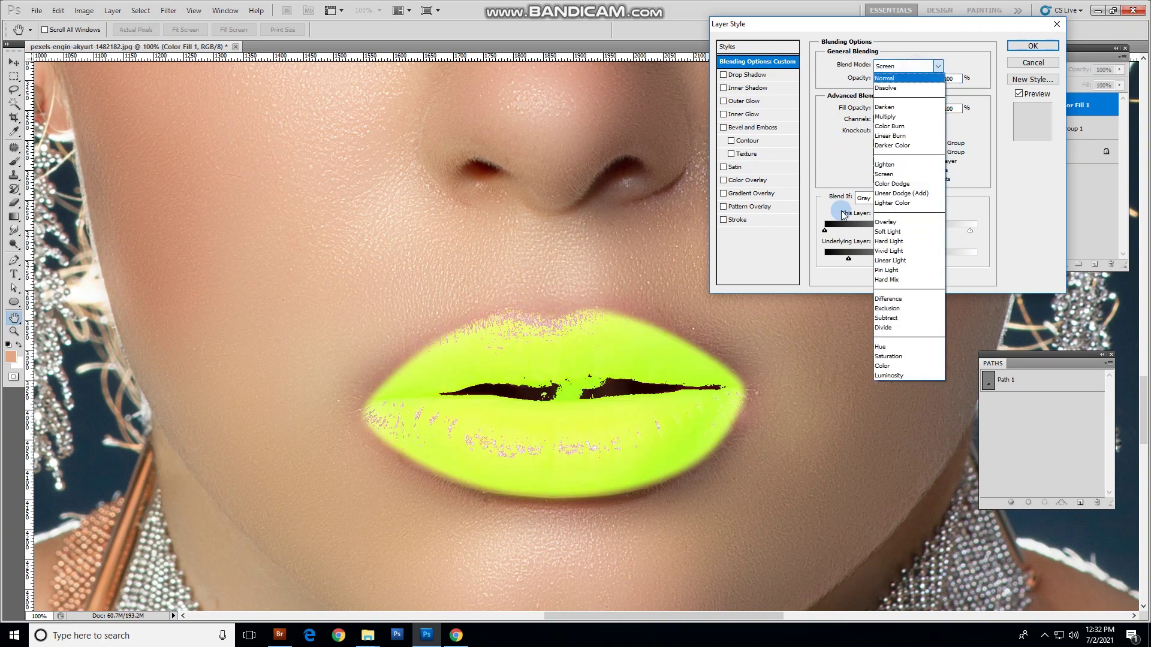
{"action": "left_click", "coordinate": [905, 241]}
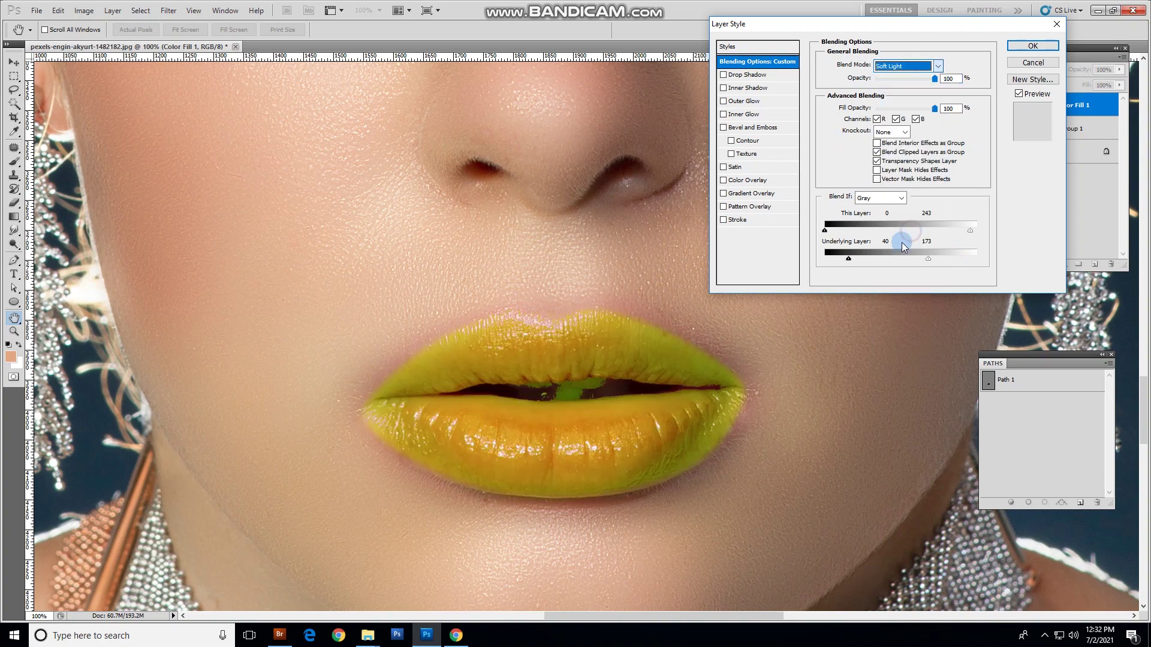
{"action": "left_click", "coordinate": [938, 66]}
{"action": "left_click", "coordinate": [912, 117]}
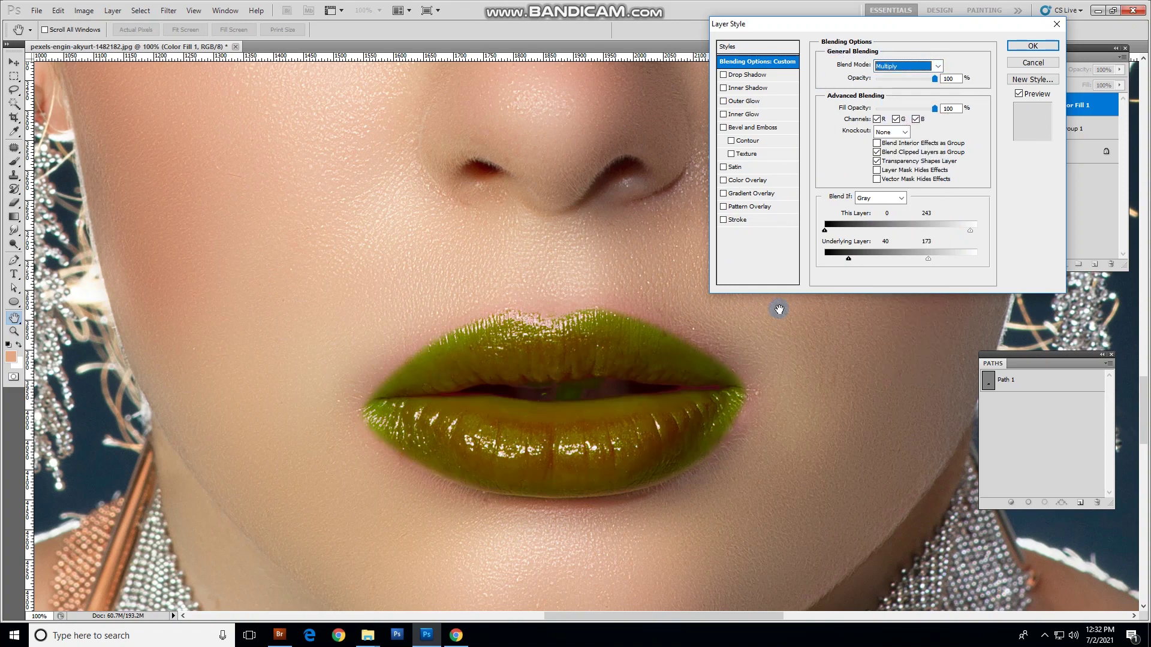
{"action": "left_click", "coordinate": [1017, 49]}
{"action": "key", "text": "p"}
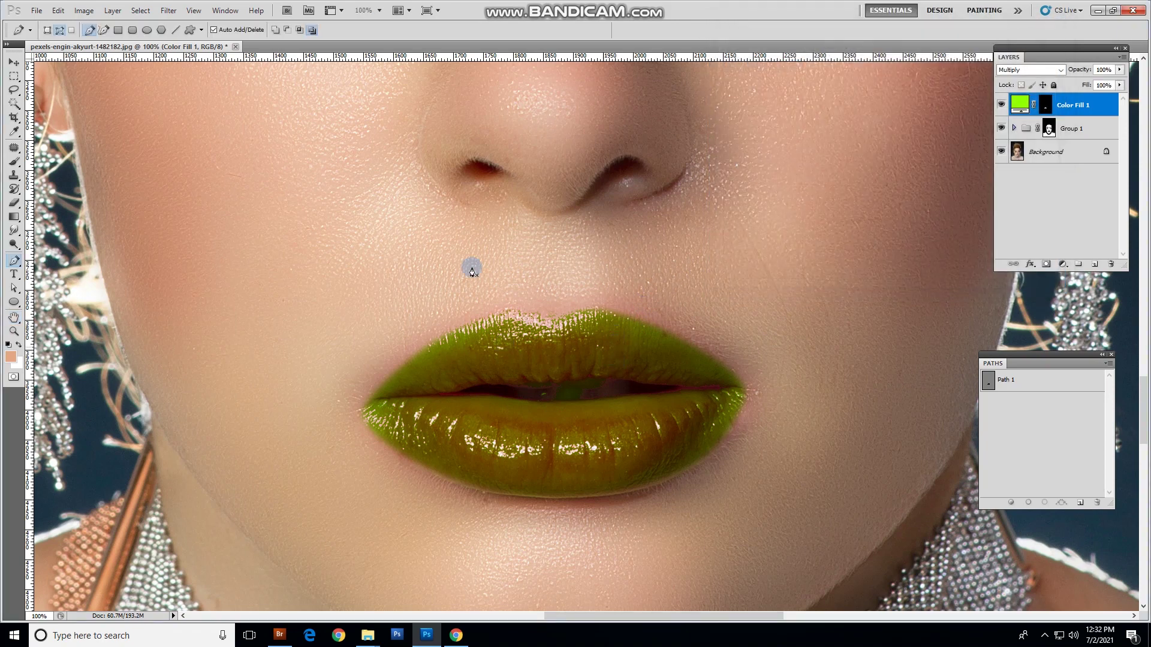
- Group the green lip fill layer together with the skin retouching group
{"action": "left_click", "coordinate": [13, 331]}
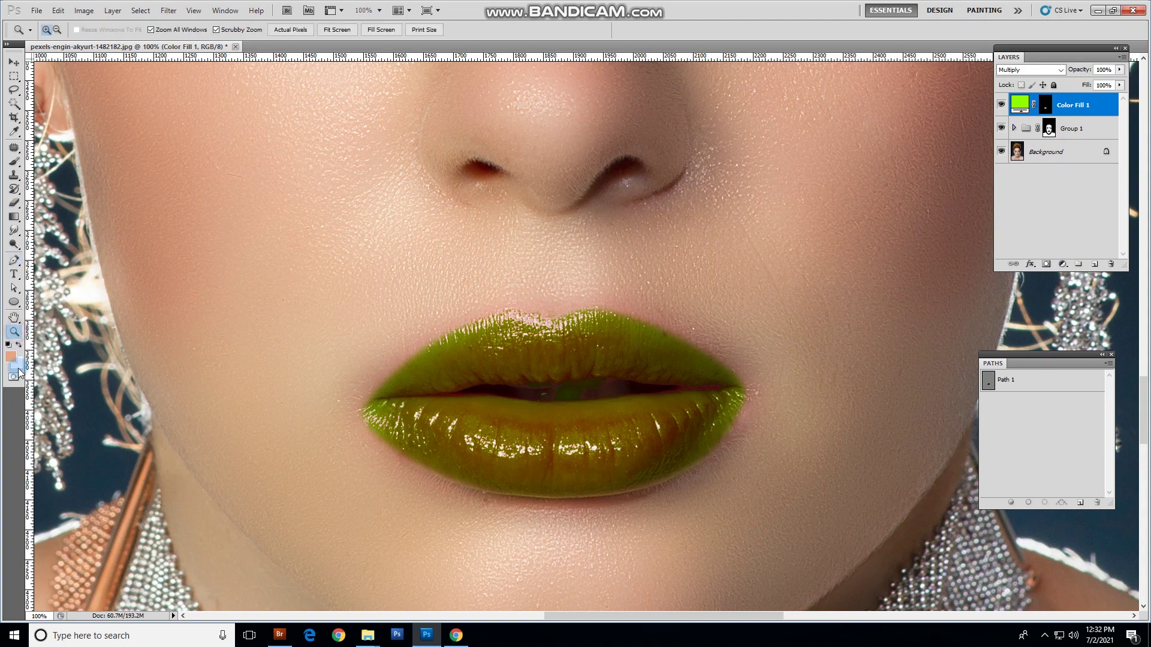
{"action": "left_click", "coordinate": [57, 29]}
{"action": "left_click", "coordinate": [557, 334]}
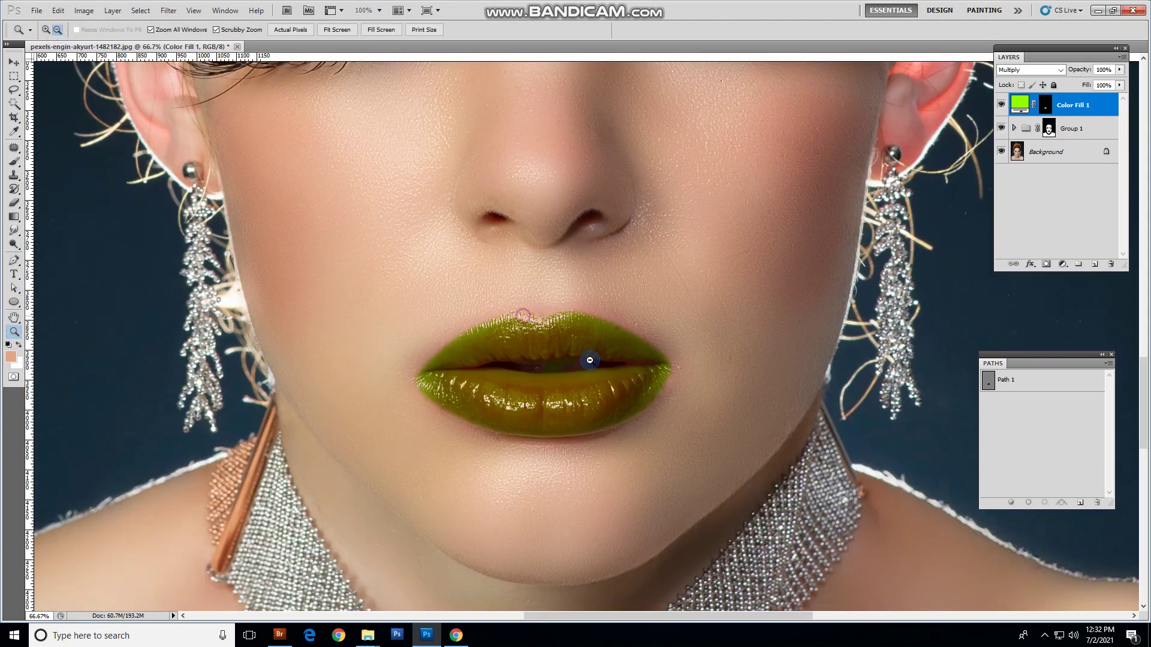
{"action": "left_click", "coordinate": [609, 374]}
{"action": "left_click", "coordinate": [593, 371]}
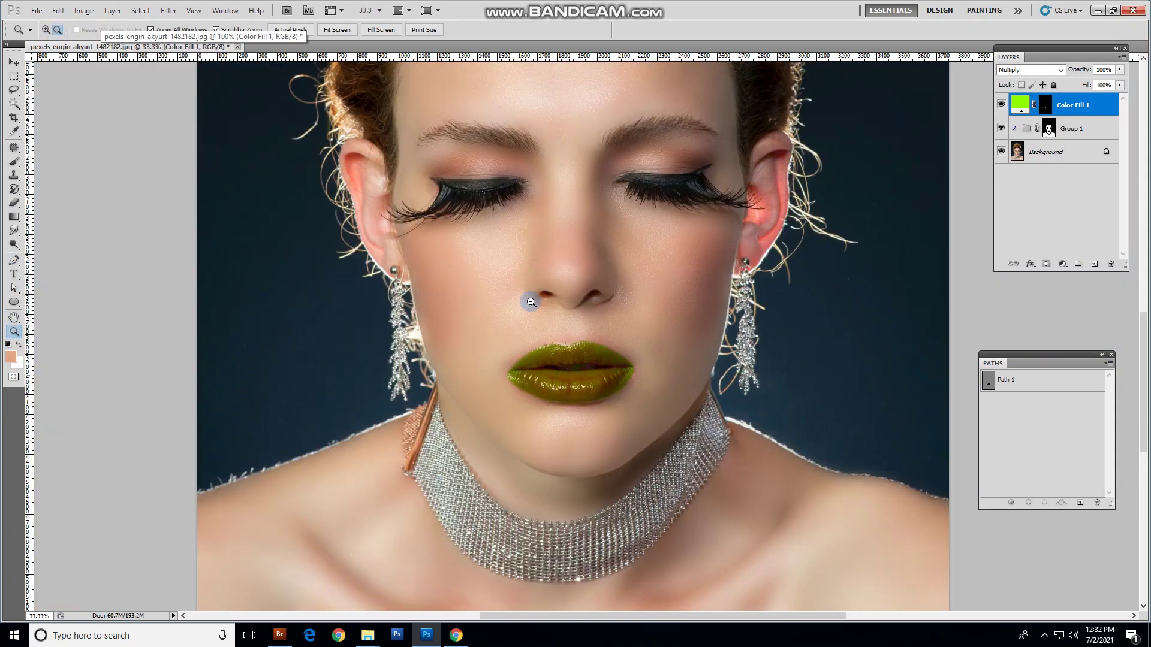
{"action": "left_click", "coordinate": [575, 387]}
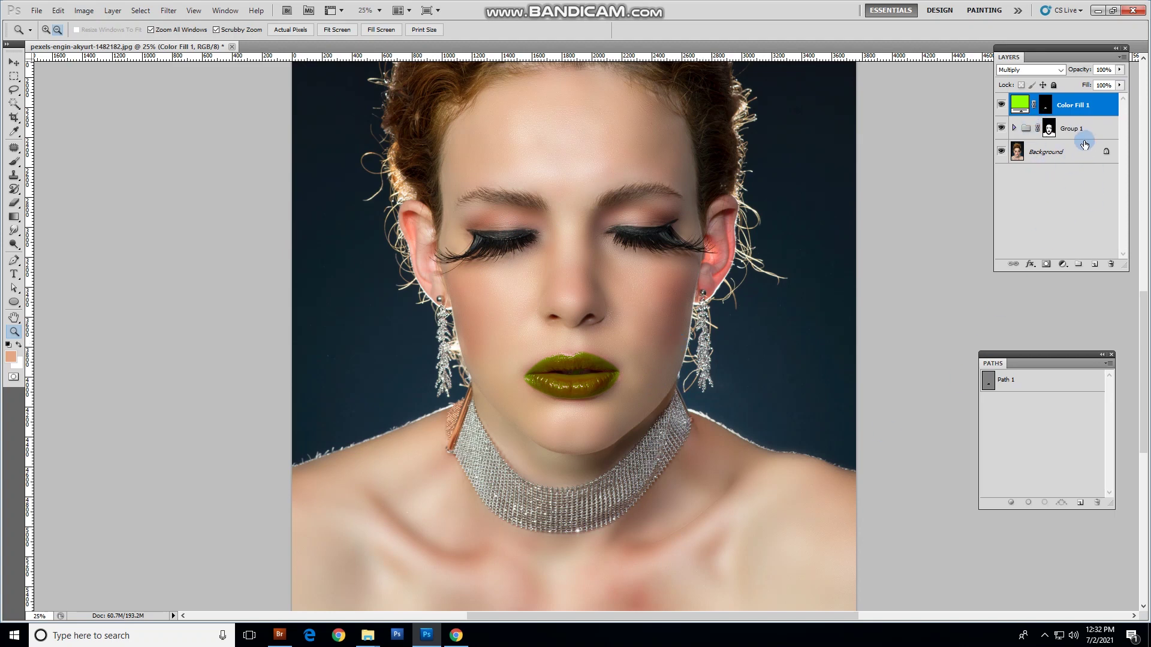
{"action": "left_click", "coordinate": [1084, 133], "text": "shift"}
{"action": "key", "text": "ctrl+g"}
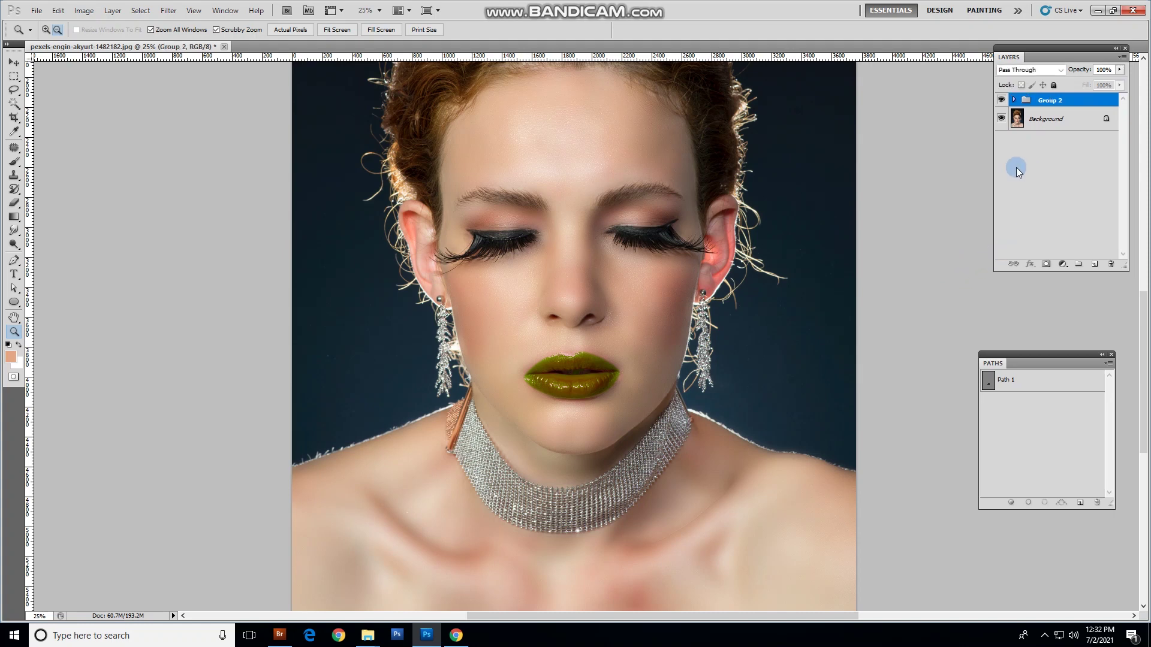
- Hide and show the new combined group repeatedly to compare the portrait before and after the retouching
{"action": "left_click", "coordinate": [1001, 100]}
{"action": "left_click", "coordinate": [1001, 100]}
{"action": "left_click", "coordinate": [1001, 100]}
{"action": "left_click", "coordinate": [1001, 100]}
{"action": "left_click", "coordinate": [1001, 100]}
{"action": "left_click", "coordinate": [1001, 100]}
{"action": "left_click", "coordinate": [1001, 100]}
{"action": "left_click", "coordinate": [1001, 100]}
{"action": "left_click", "coordinate": [1001, 100]}
{"action": "left_click", "coordinate": [1001, 100]}
- Compare the face and lips up close with the combined group hidden and shown
{"action": "left_click", "coordinate": [594, 354]}
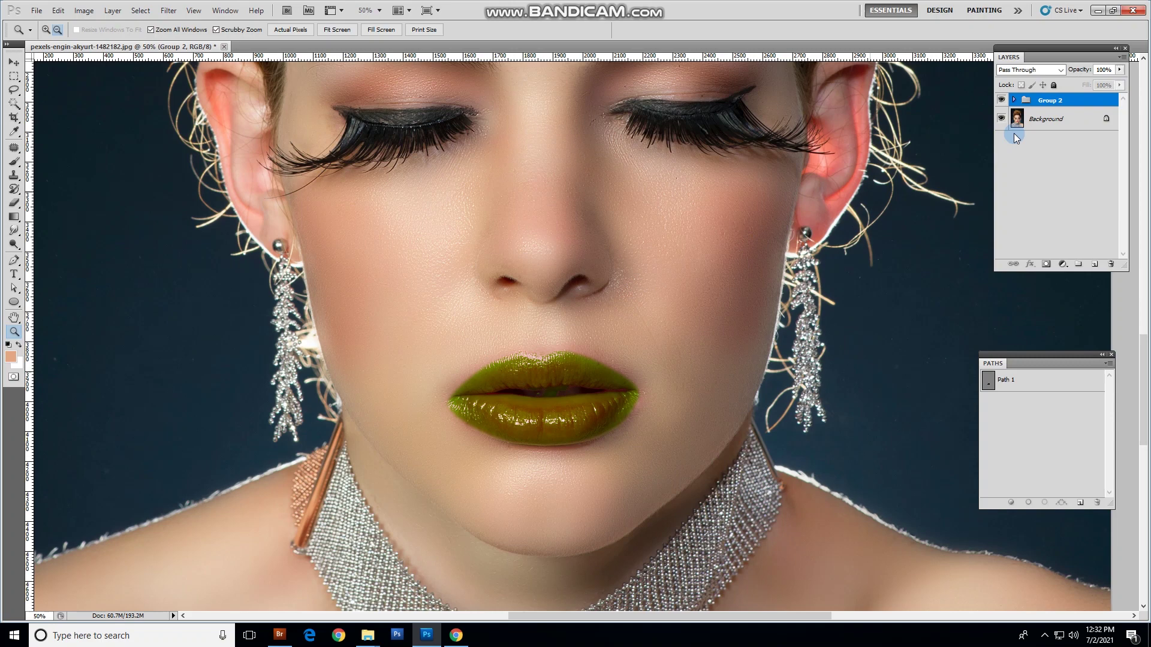
{"action": "left_click", "coordinate": [1004, 101]}
{"action": "left_click", "coordinate": [1005, 101]}
{"action": "left_click", "coordinate": [1005, 101]}
{"action": "left_click", "coordinate": [1006, 102]}
{"action": "left_click", "coordinate": [726, 308], "text": "alt"}
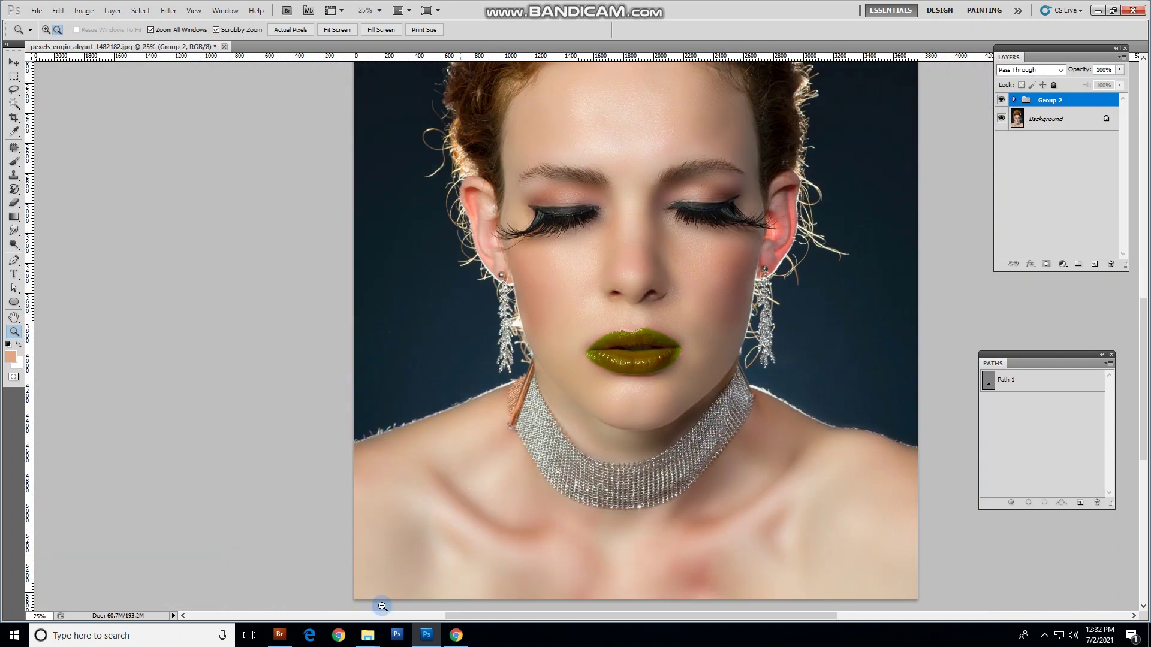